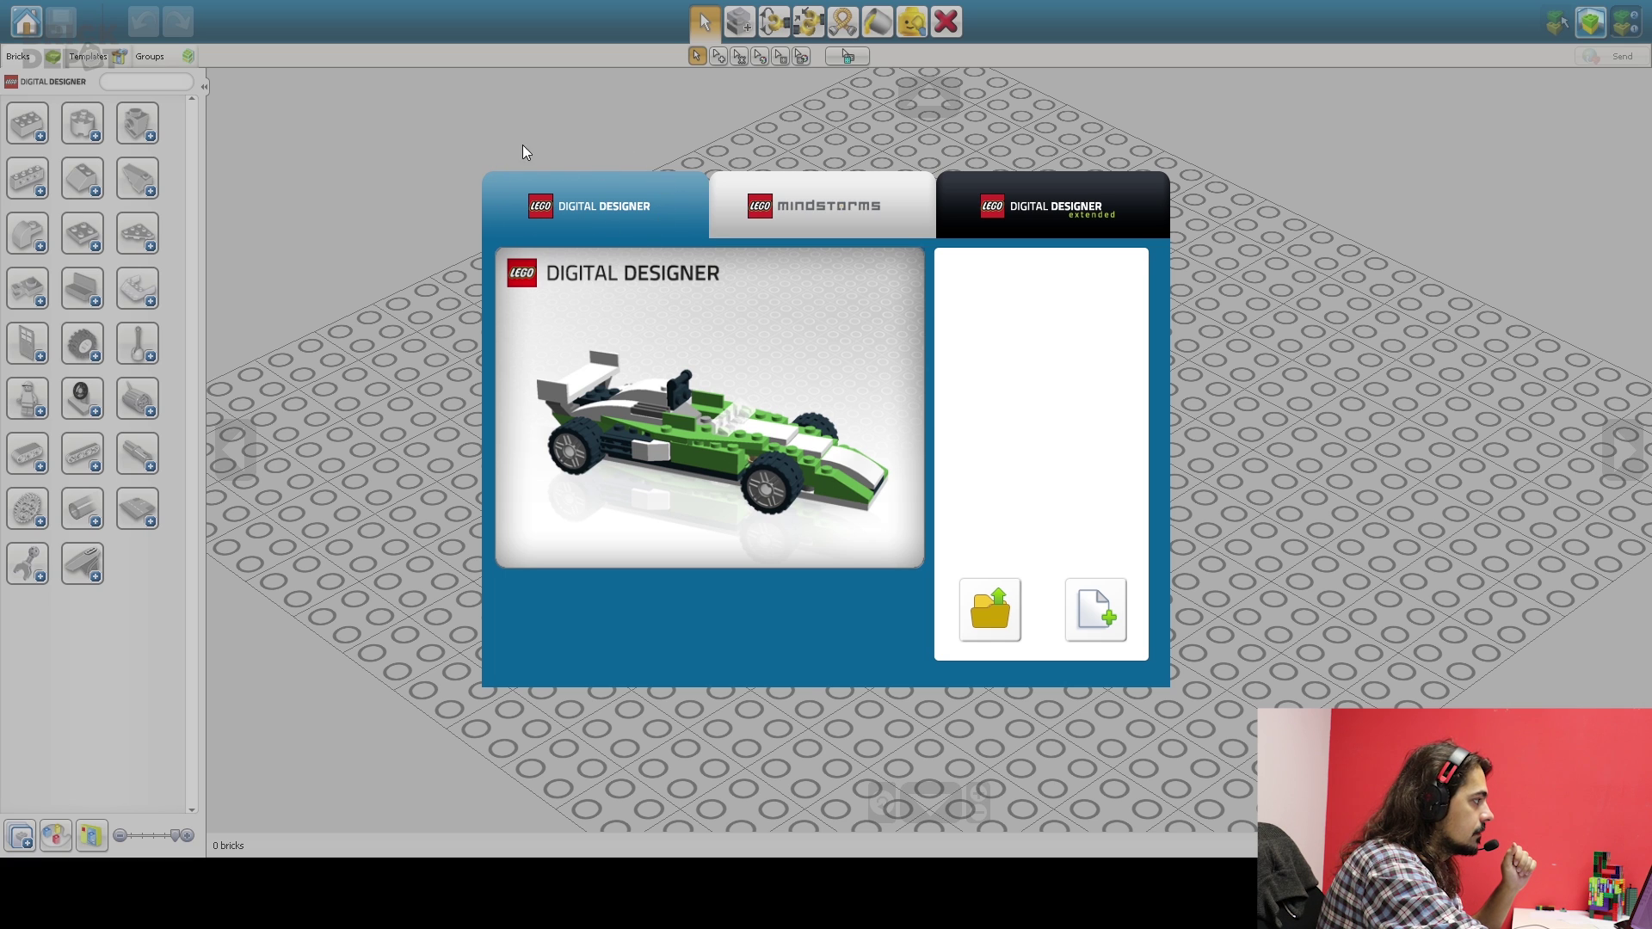
Start a new empty model in the LEGO Digital Designer Extended theme.
{"action": "left_click", "coordinate": [817, 205]}
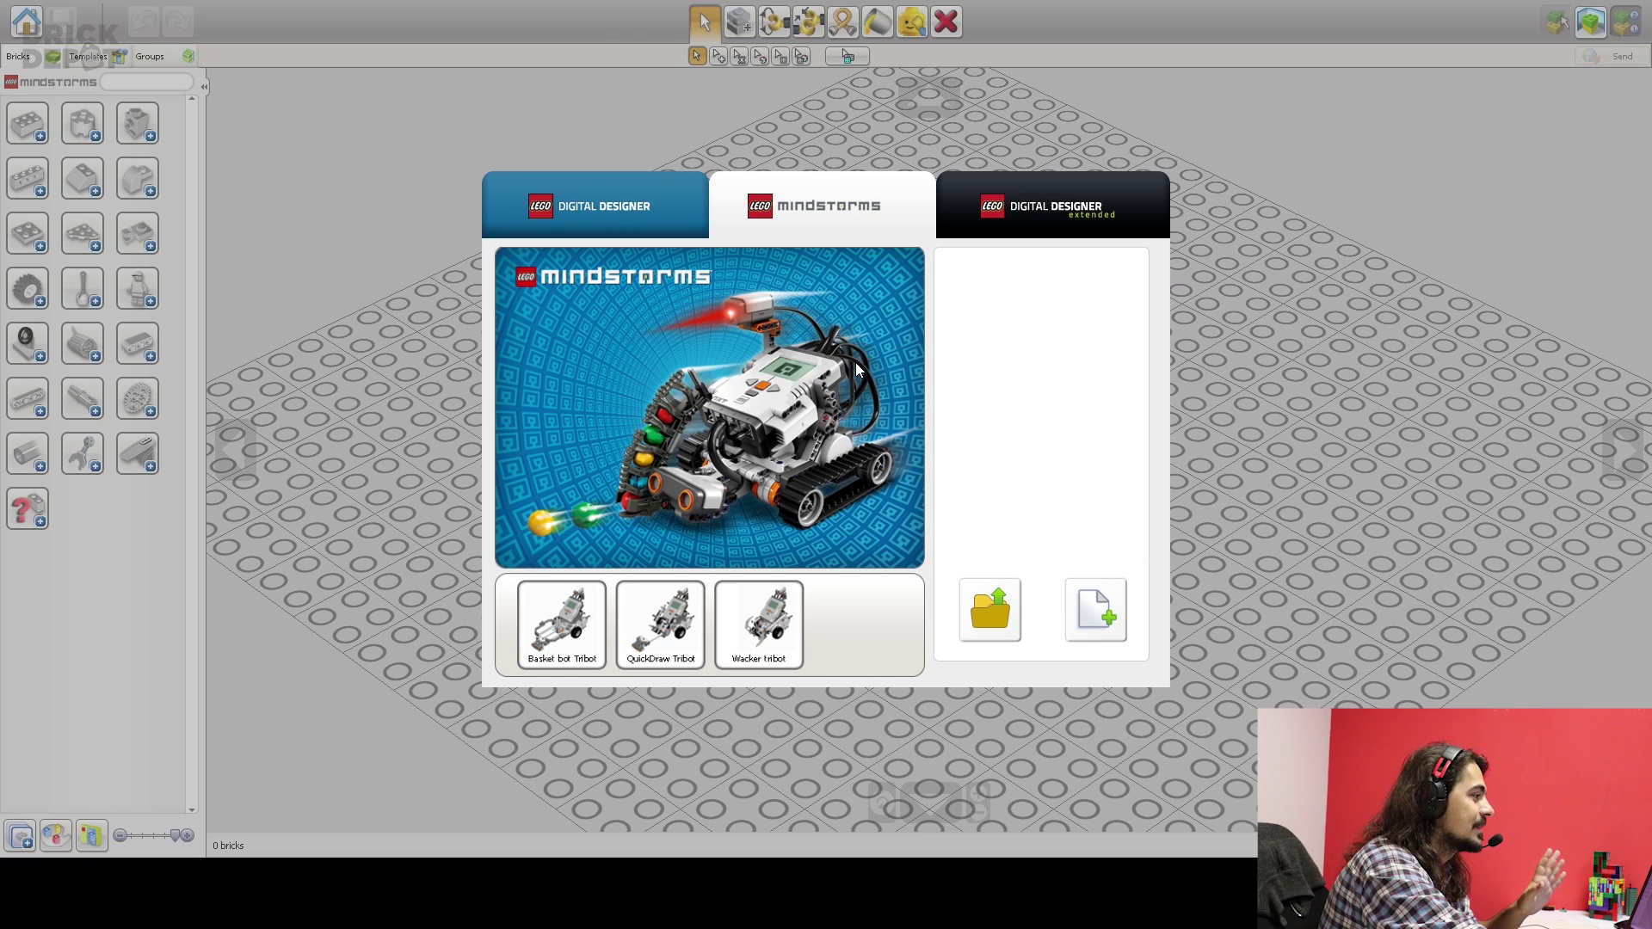
{"action": "left_click", "coordinate": [1060, 211]}
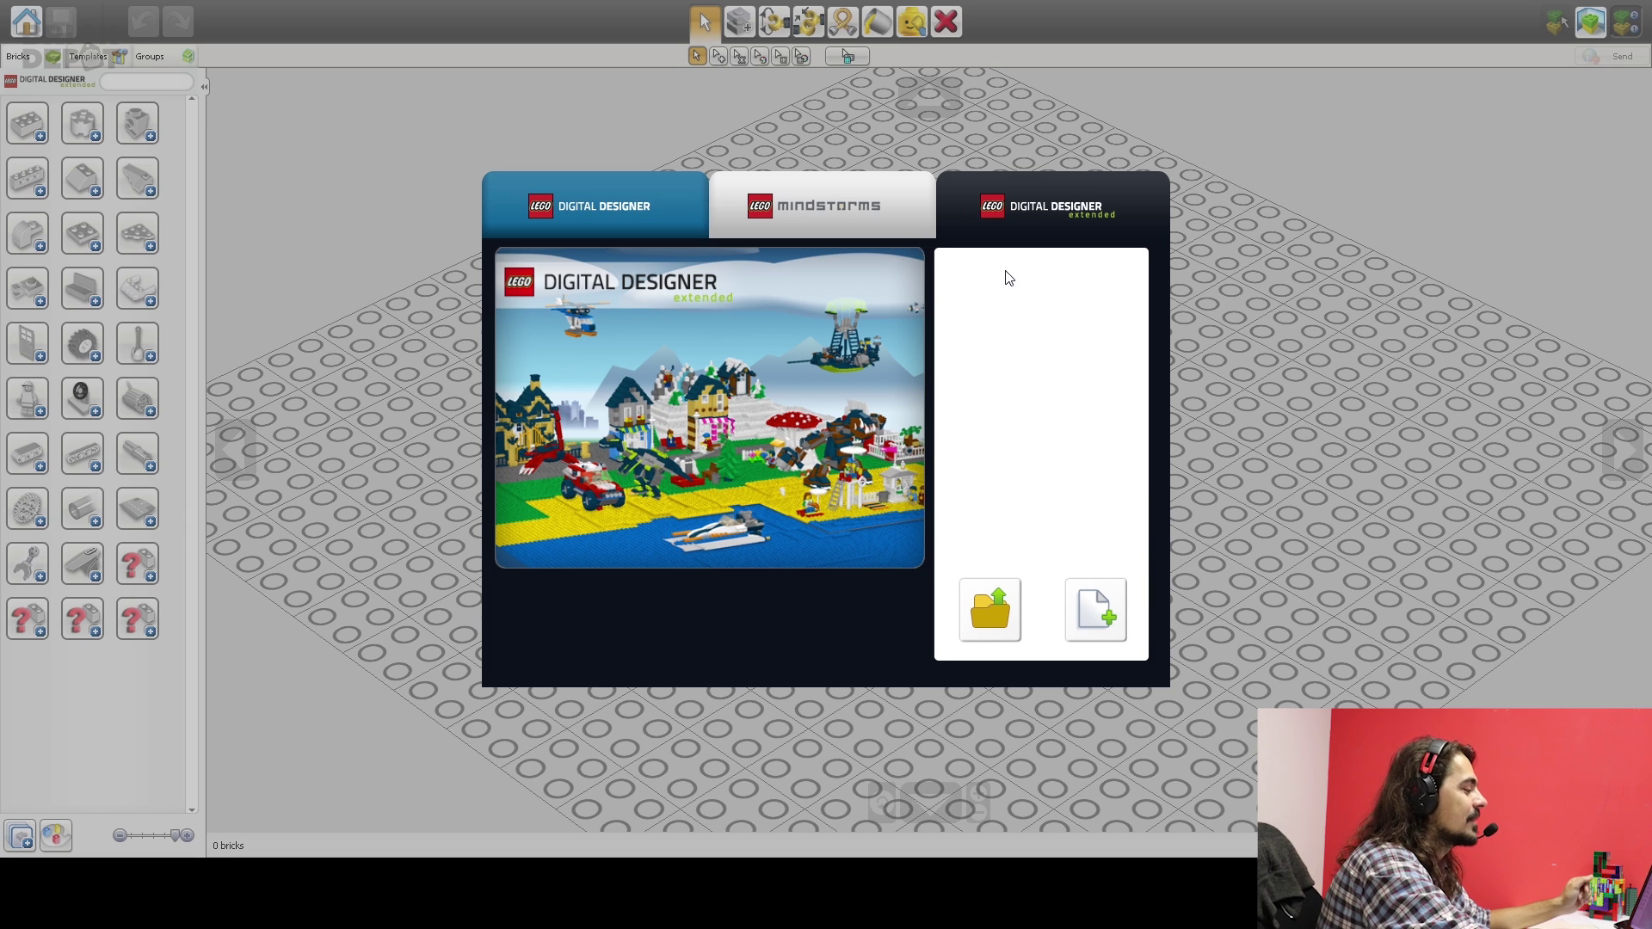
{"action": "left_click", "coordinate": [1101, 602]}
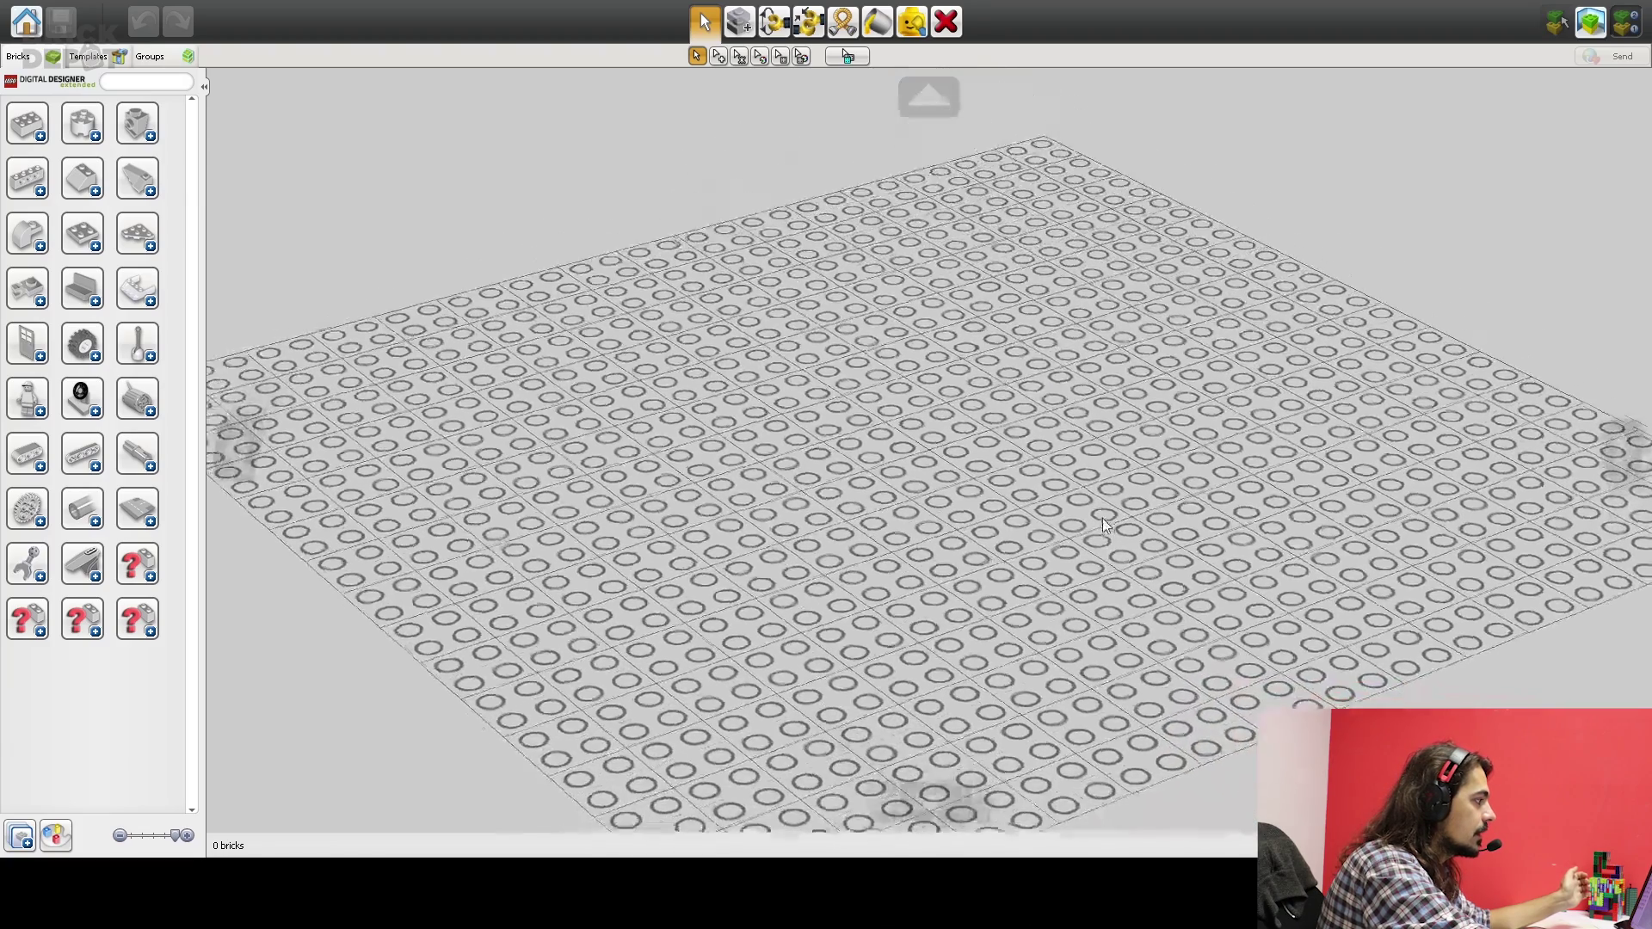
Examine the empty baseplate and look through the basic bricks and round bricks categories, collapsing both again.
{"action": "right_click_drag", "start_coordinate": [943, 445], "coordinate": [974, 519]}
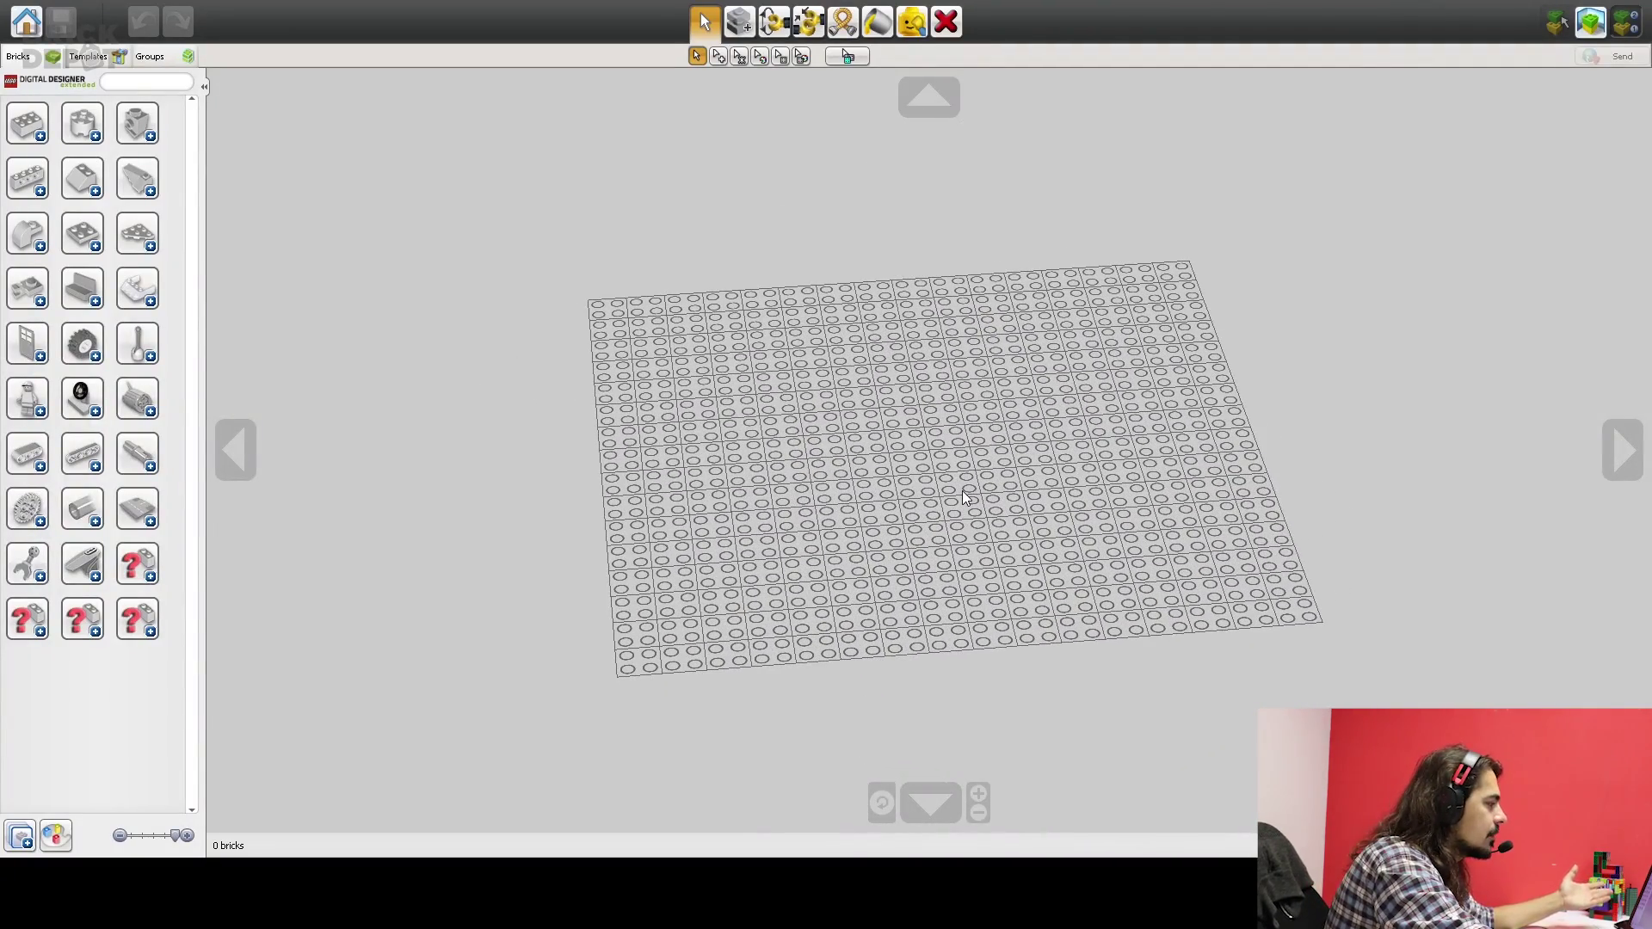
{"action": "mouse_move", "coordinate": [938, 480]}
{"action": "right_mouse_down"}
{"action": "mouse_move", "coordinate": [955, 509]}
{"action": "mouse_move", "coordinate": [930, 482]}
{"action": "right_mouse_up"}
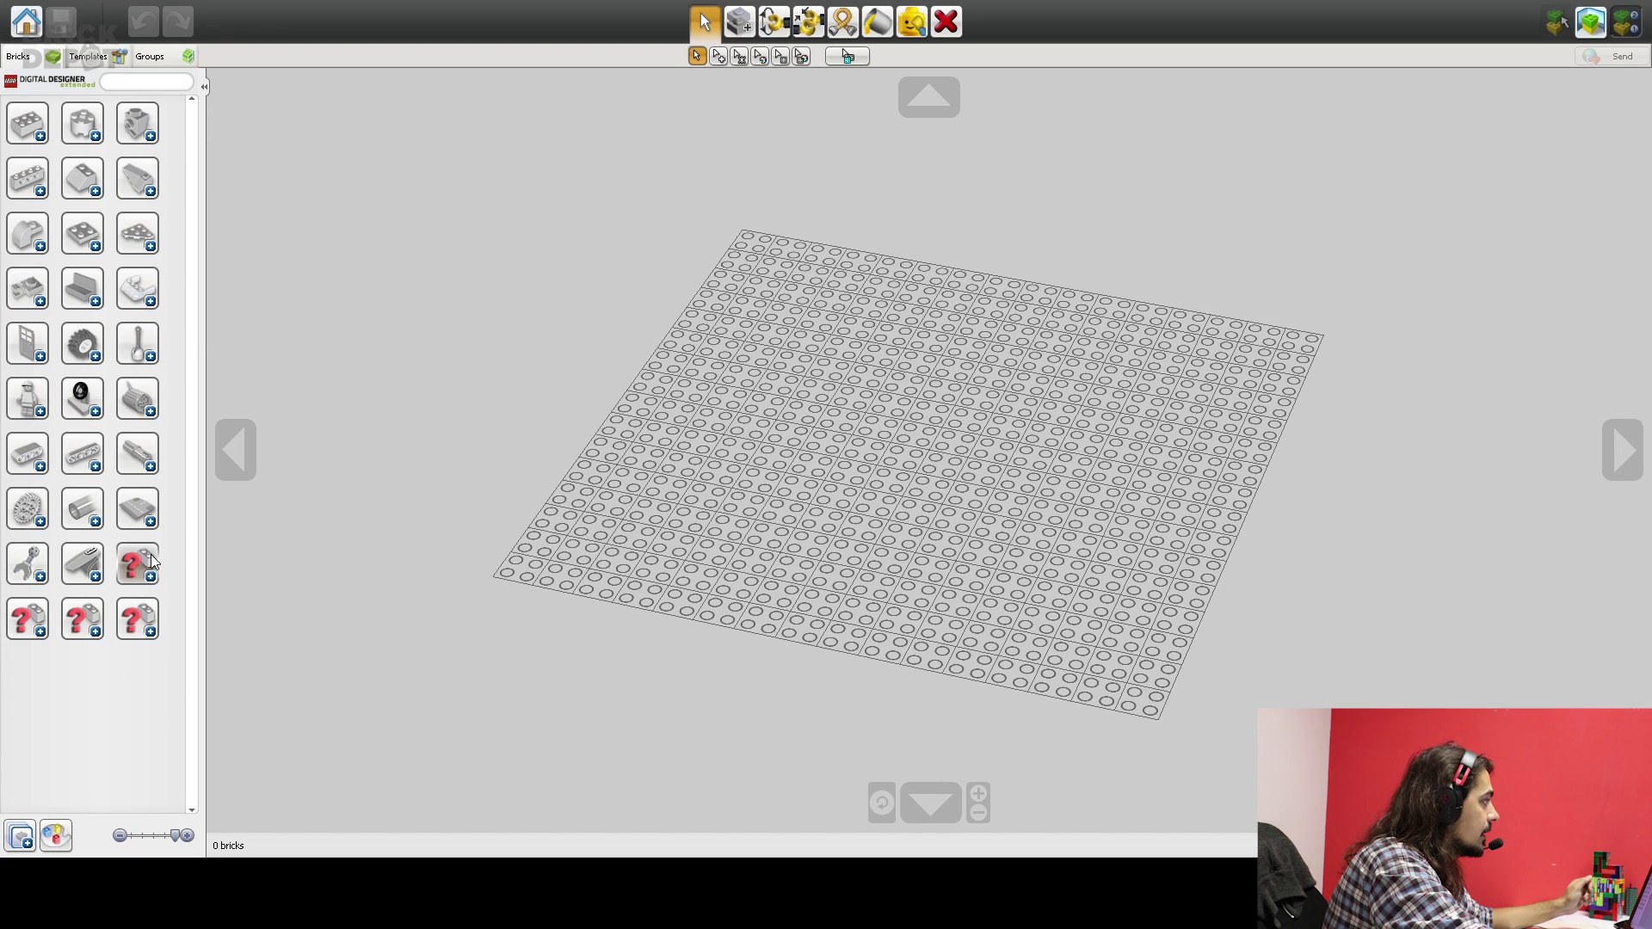
{"action": "left_click", "coordinate": [29, 123]}
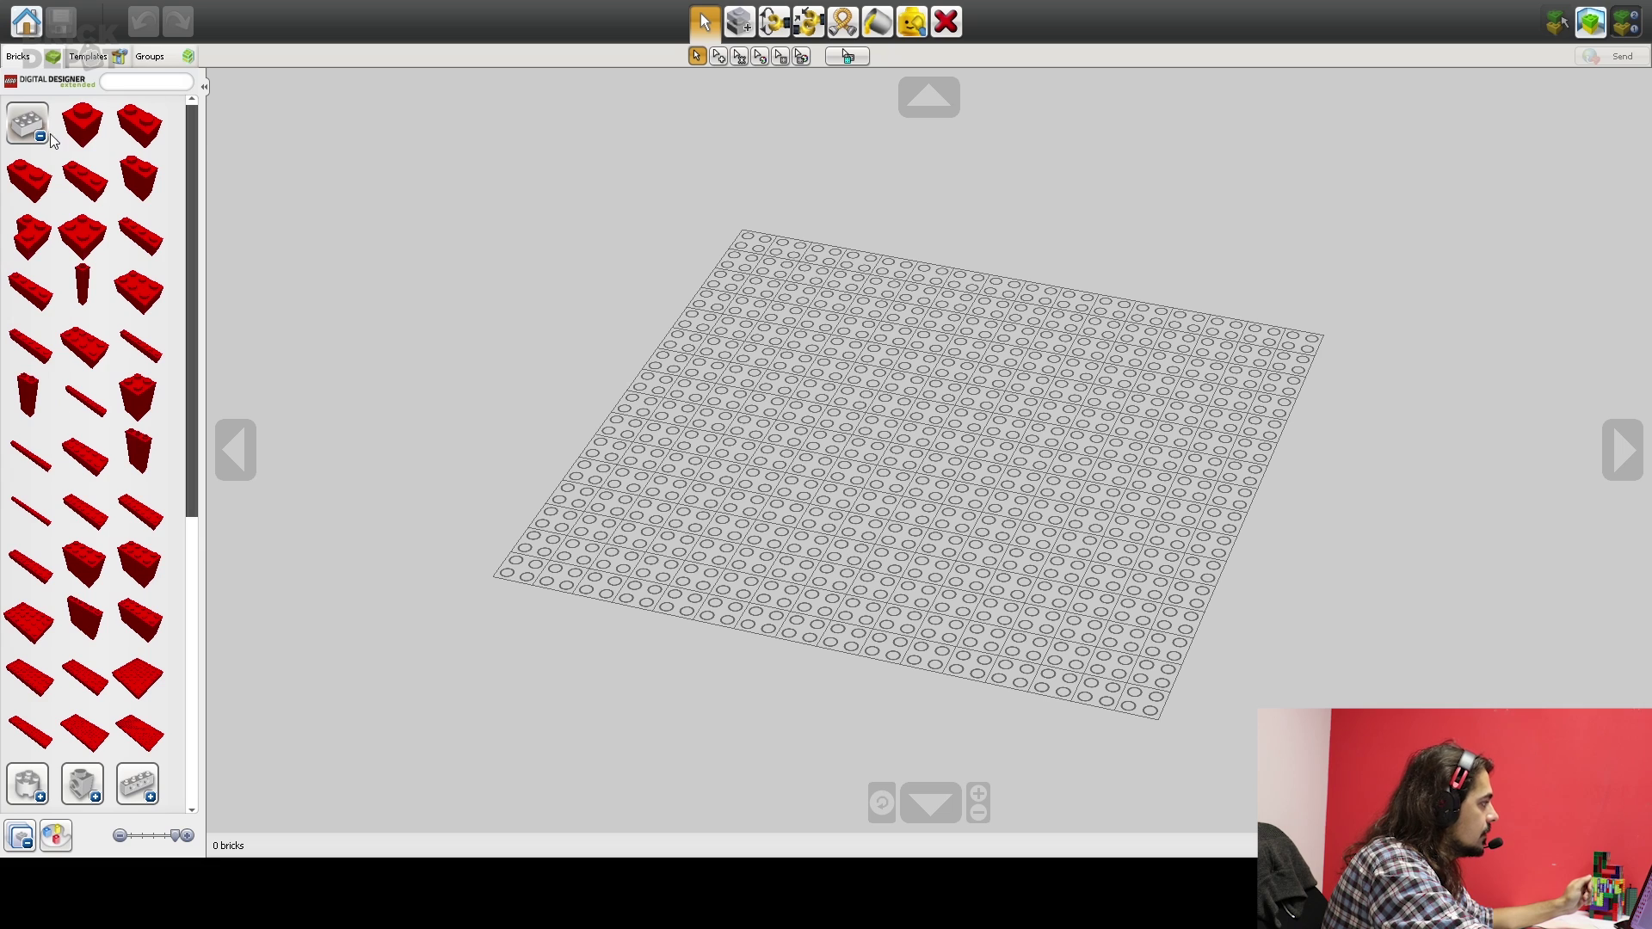
{"action": "scroll", "coordinate": [92, 318], "scroll_direction": "down", "scroll_amount": 4}
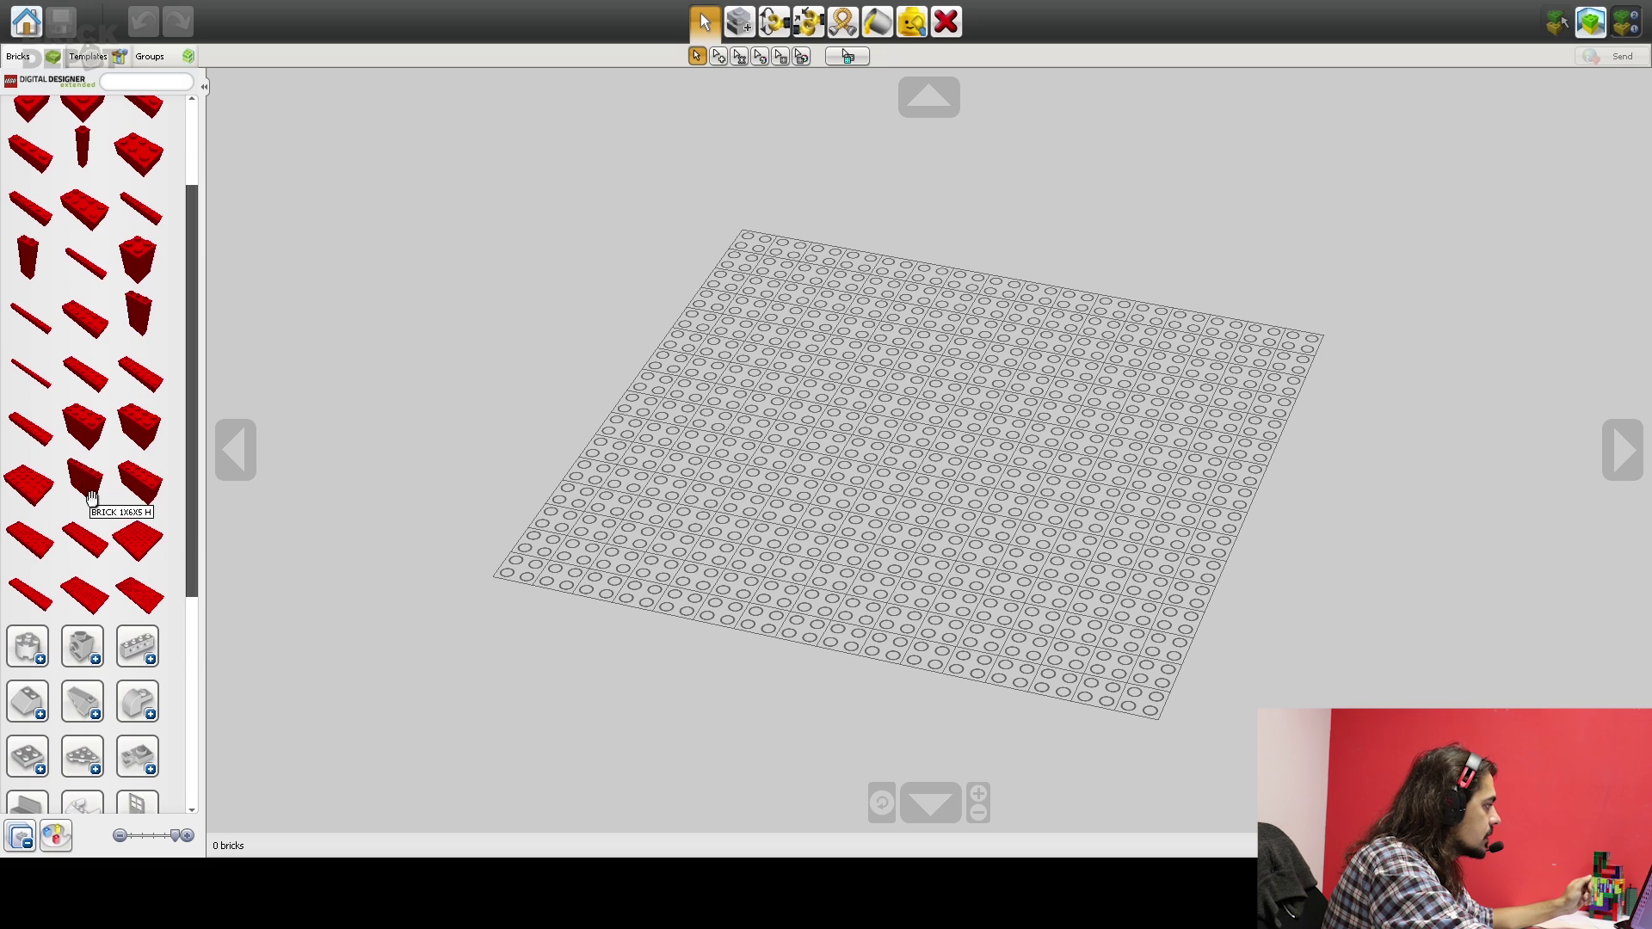
{"action": "left_click", "coordinate": [27, 641]}
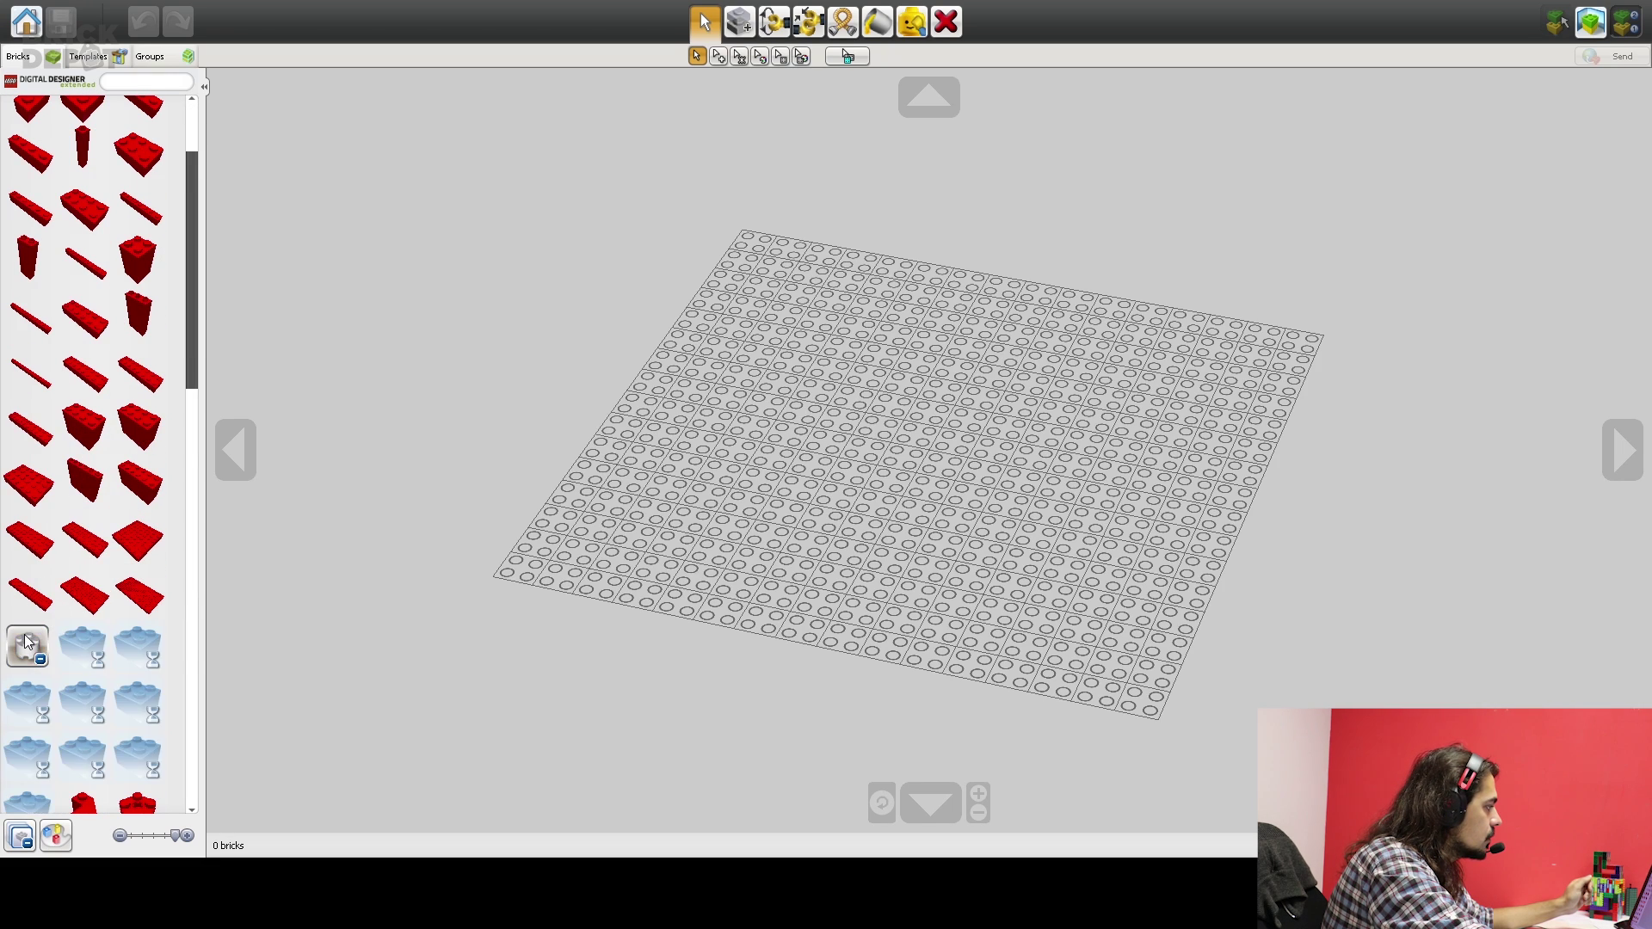
{"action": "scroll", "coordinate": [99, 534], "scroll_direction": "down", "scroll_amount": 5}
{"action": "scroll", "coordinate": [99, 534], "scroll_direction": "down", "scroll_amount": 5}
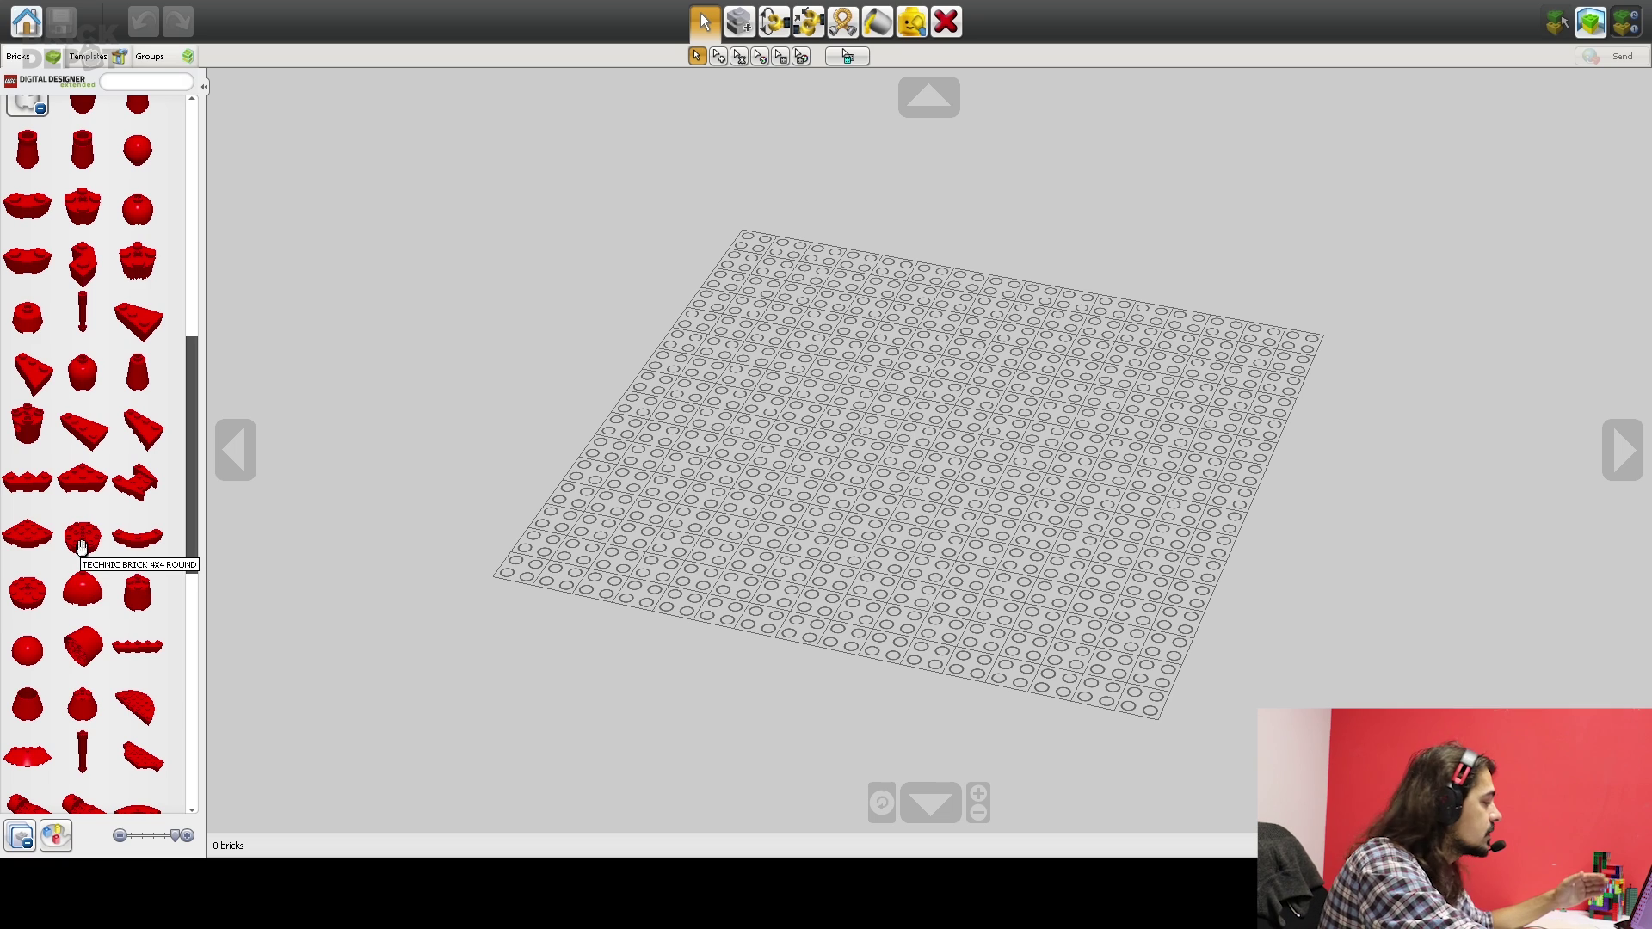
{"action": "scroll", "coordinate": [86, 365], "scroll_direction": "up", "scroll_amount": 3}
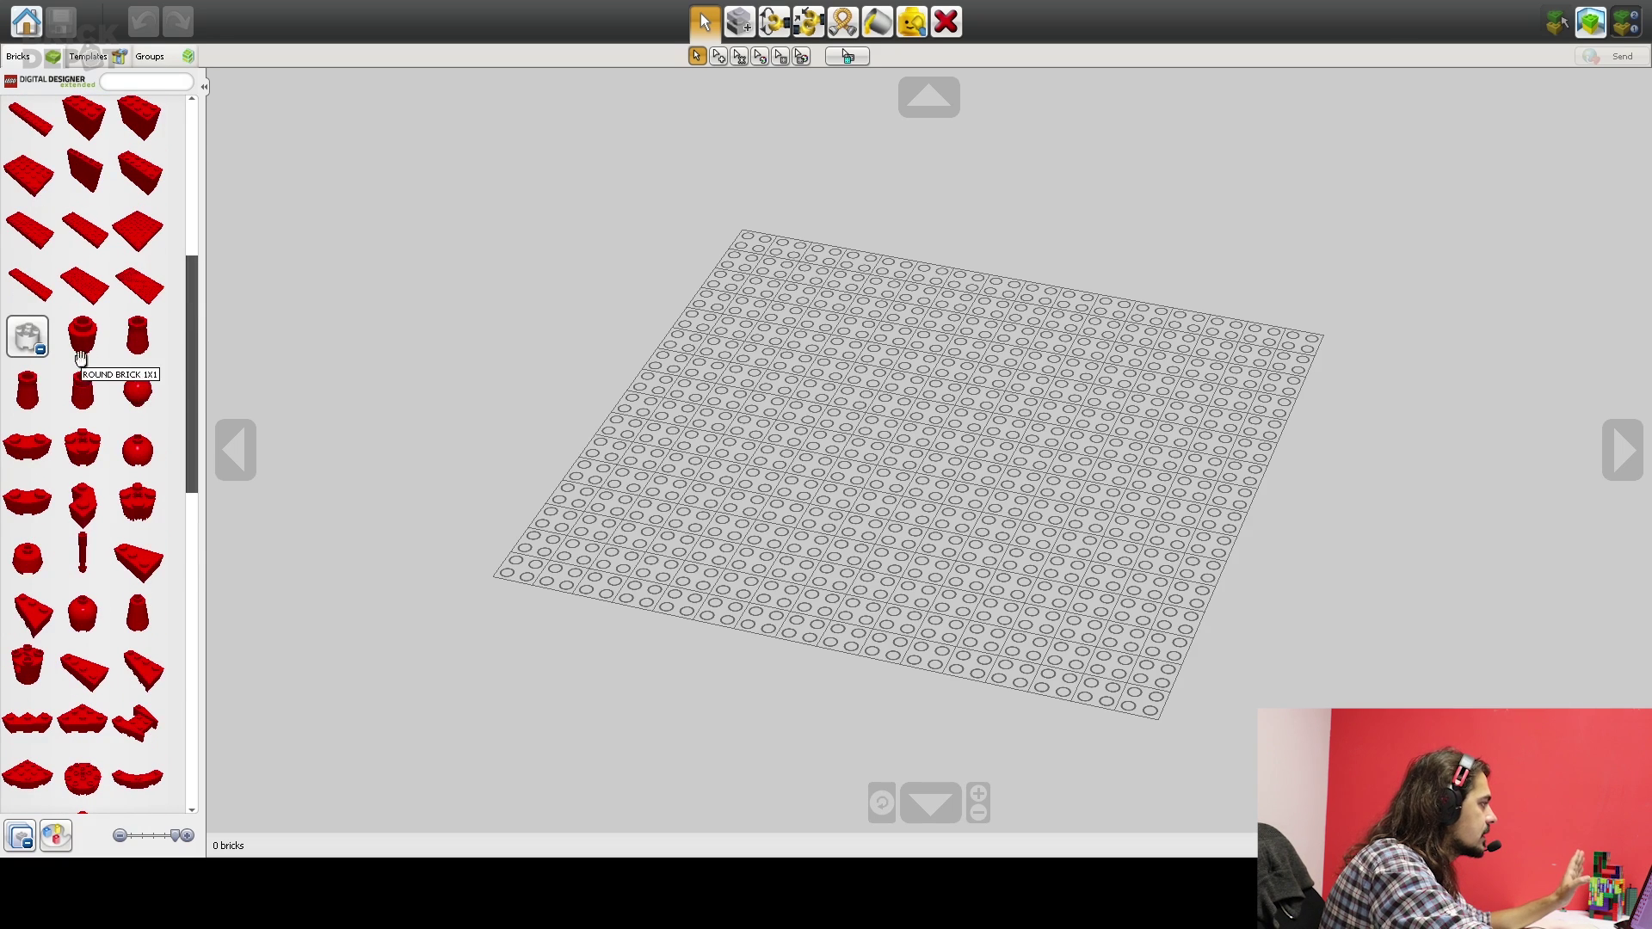
{"action": "left_click", "coordinate": [23, 340]}
{"action": "scroll", "coordinate": [30, 258], "scroll_direction": "up", "scroll_amount": 5}
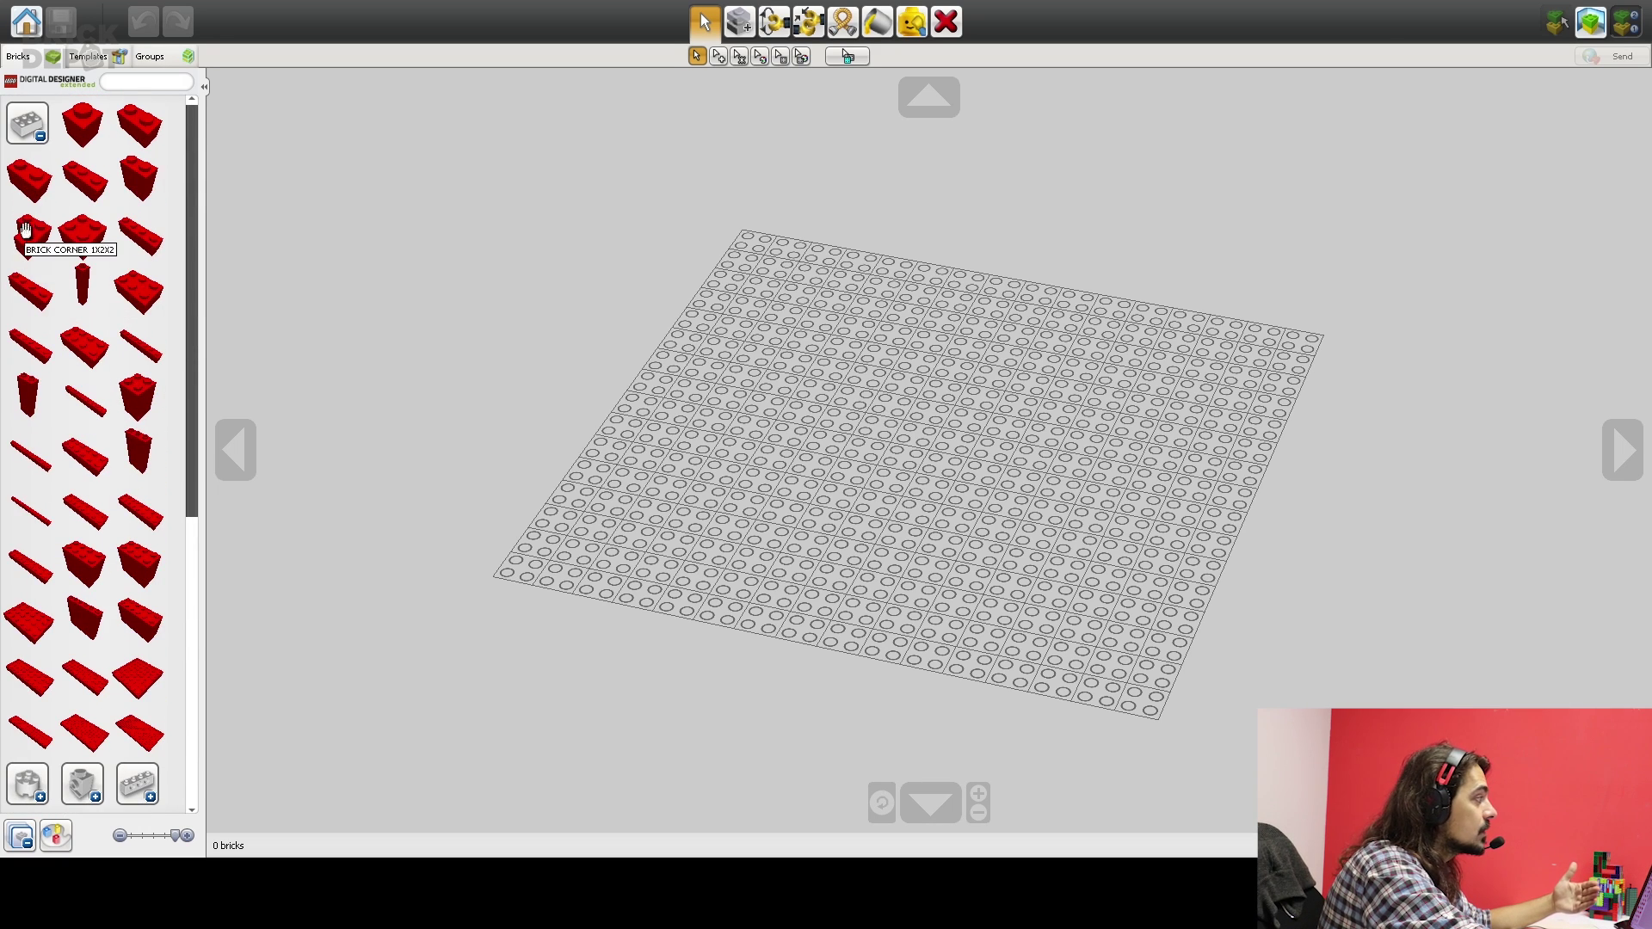
{"action": "left_click", "coordinate": [27, 140]}
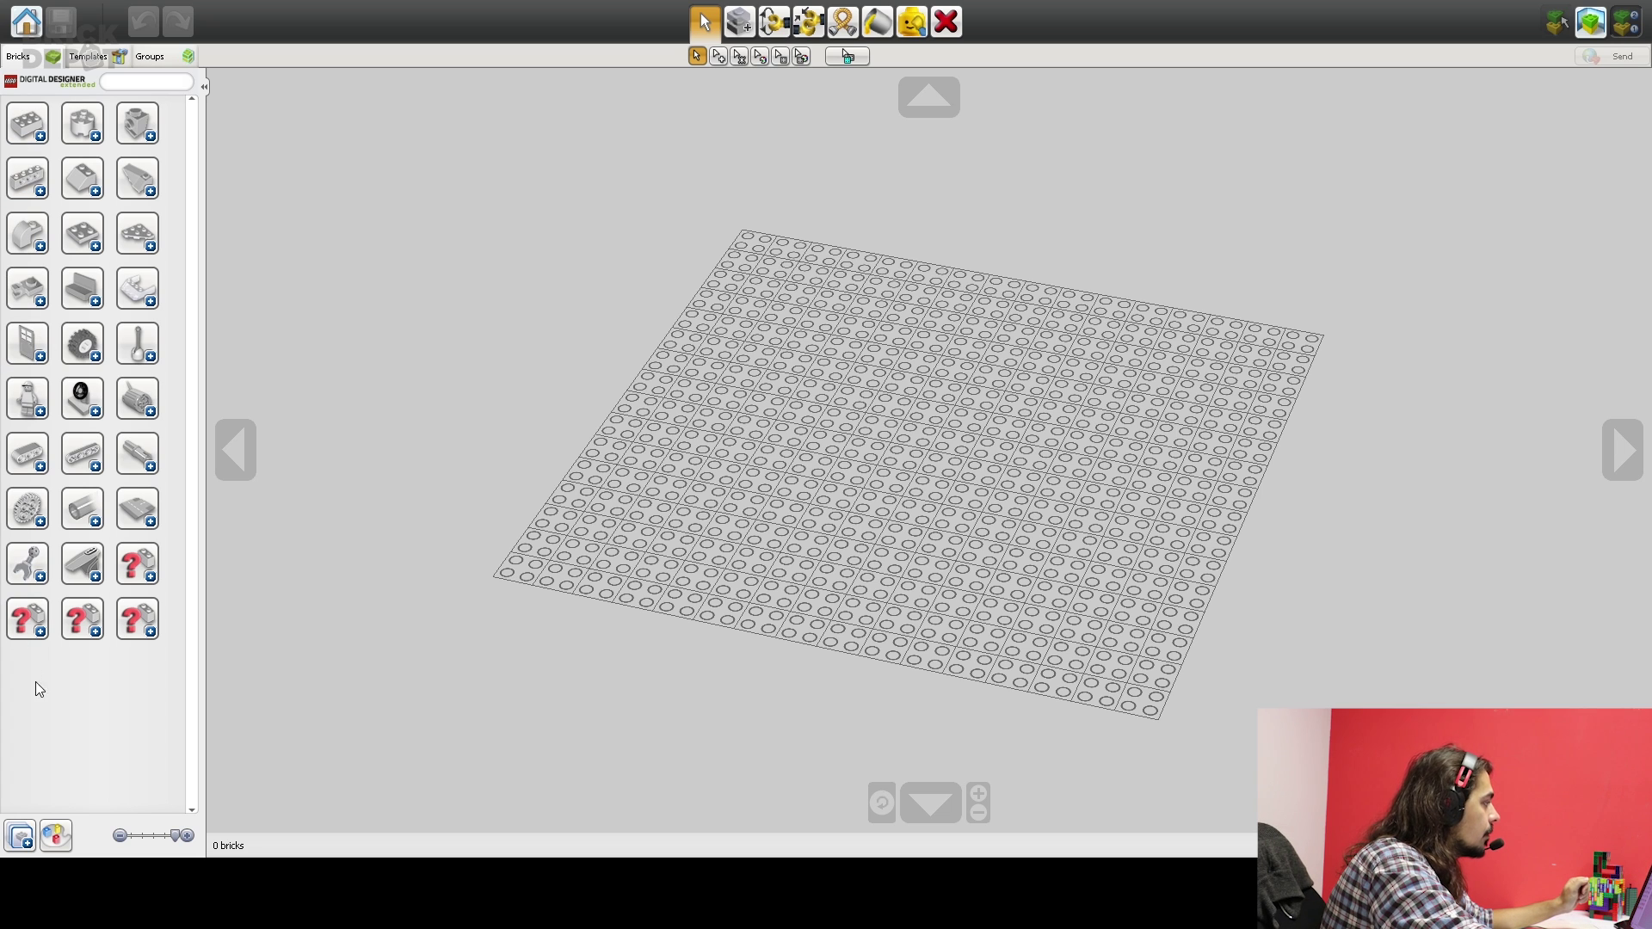
Look through the sloped, special and basic brick categories and collapse all palette dividers.
{"action": "left_click", "coordinate": [75, 179]}
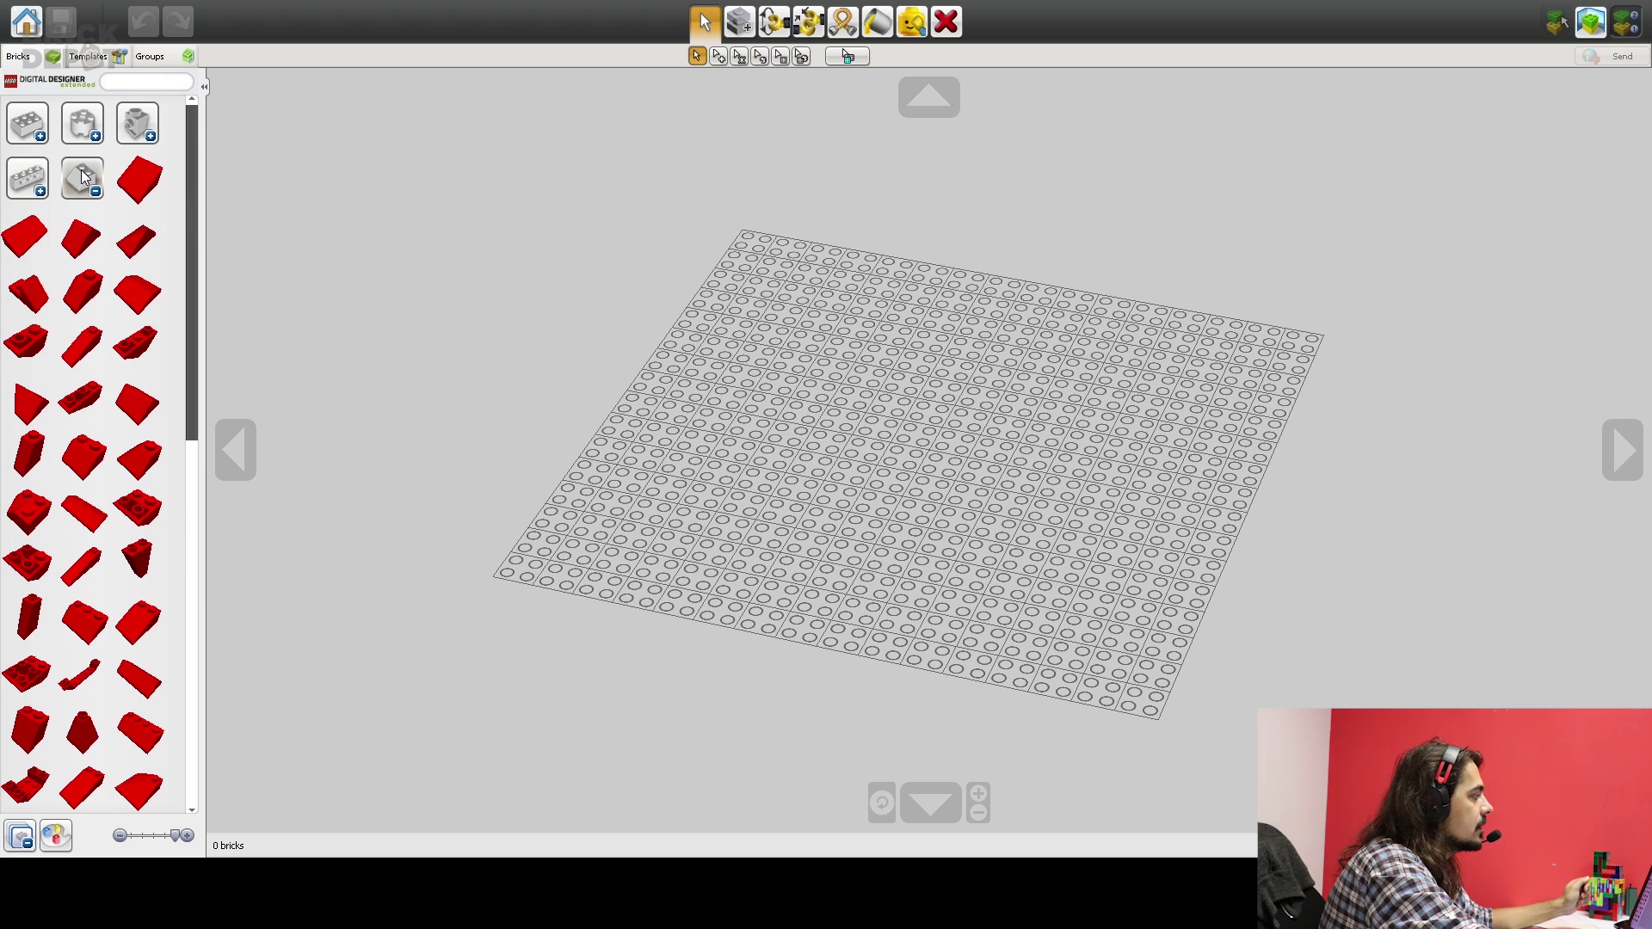
{"action": "left_click", "coordinate": [136, 113]}
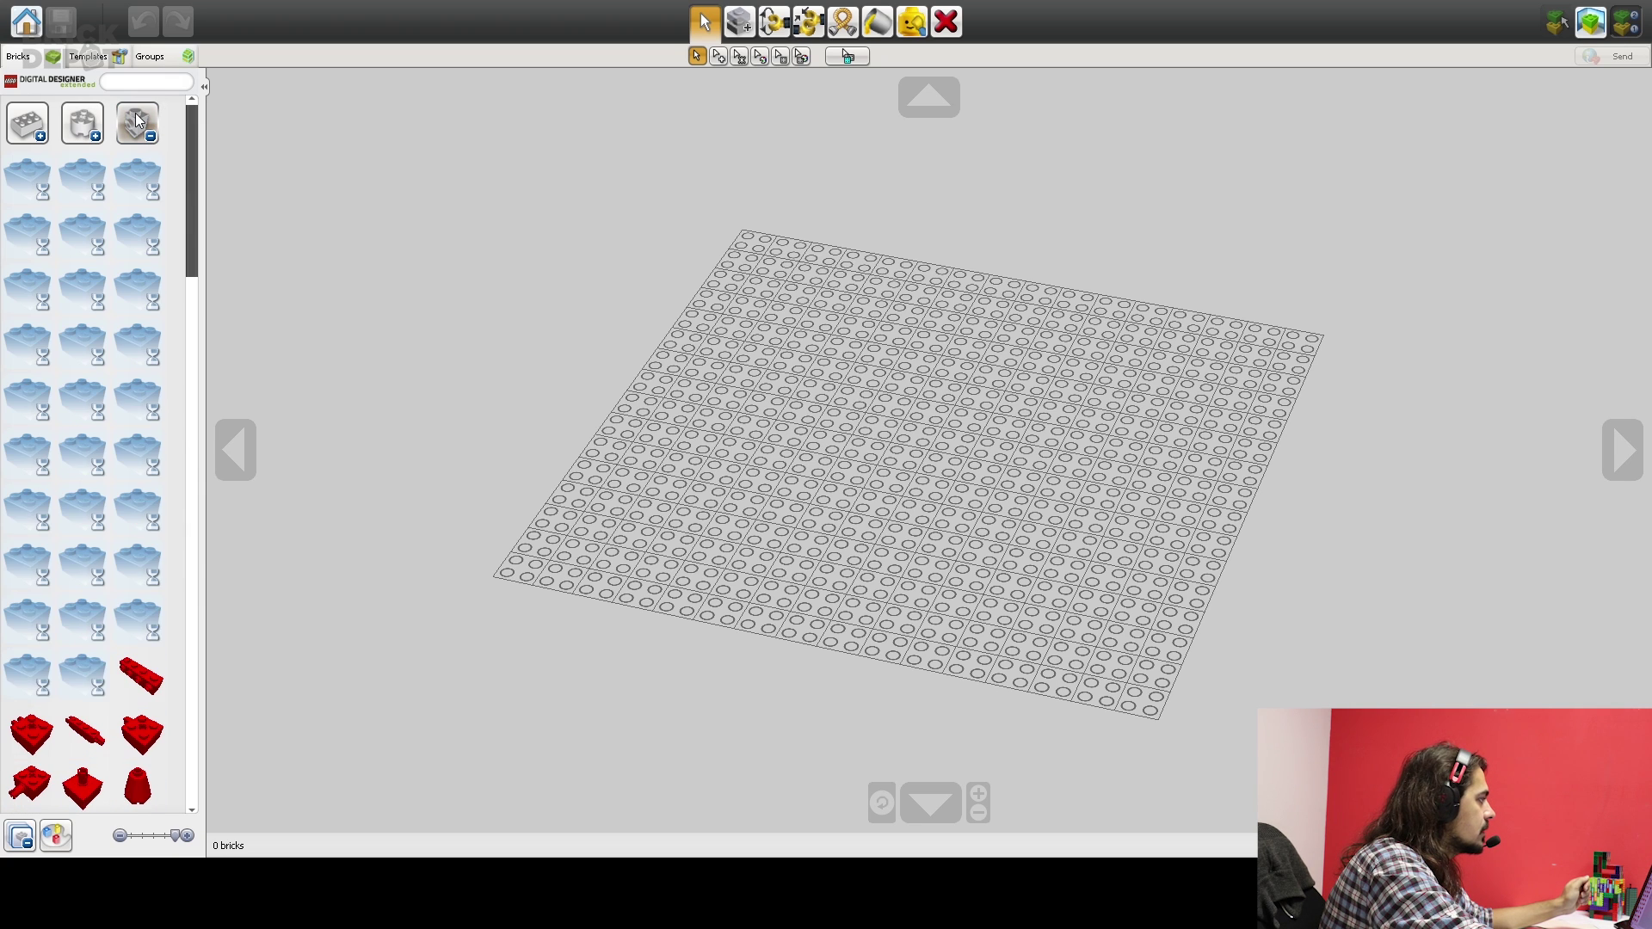
{"action": "left_click", "coordinate": [39, 132]}
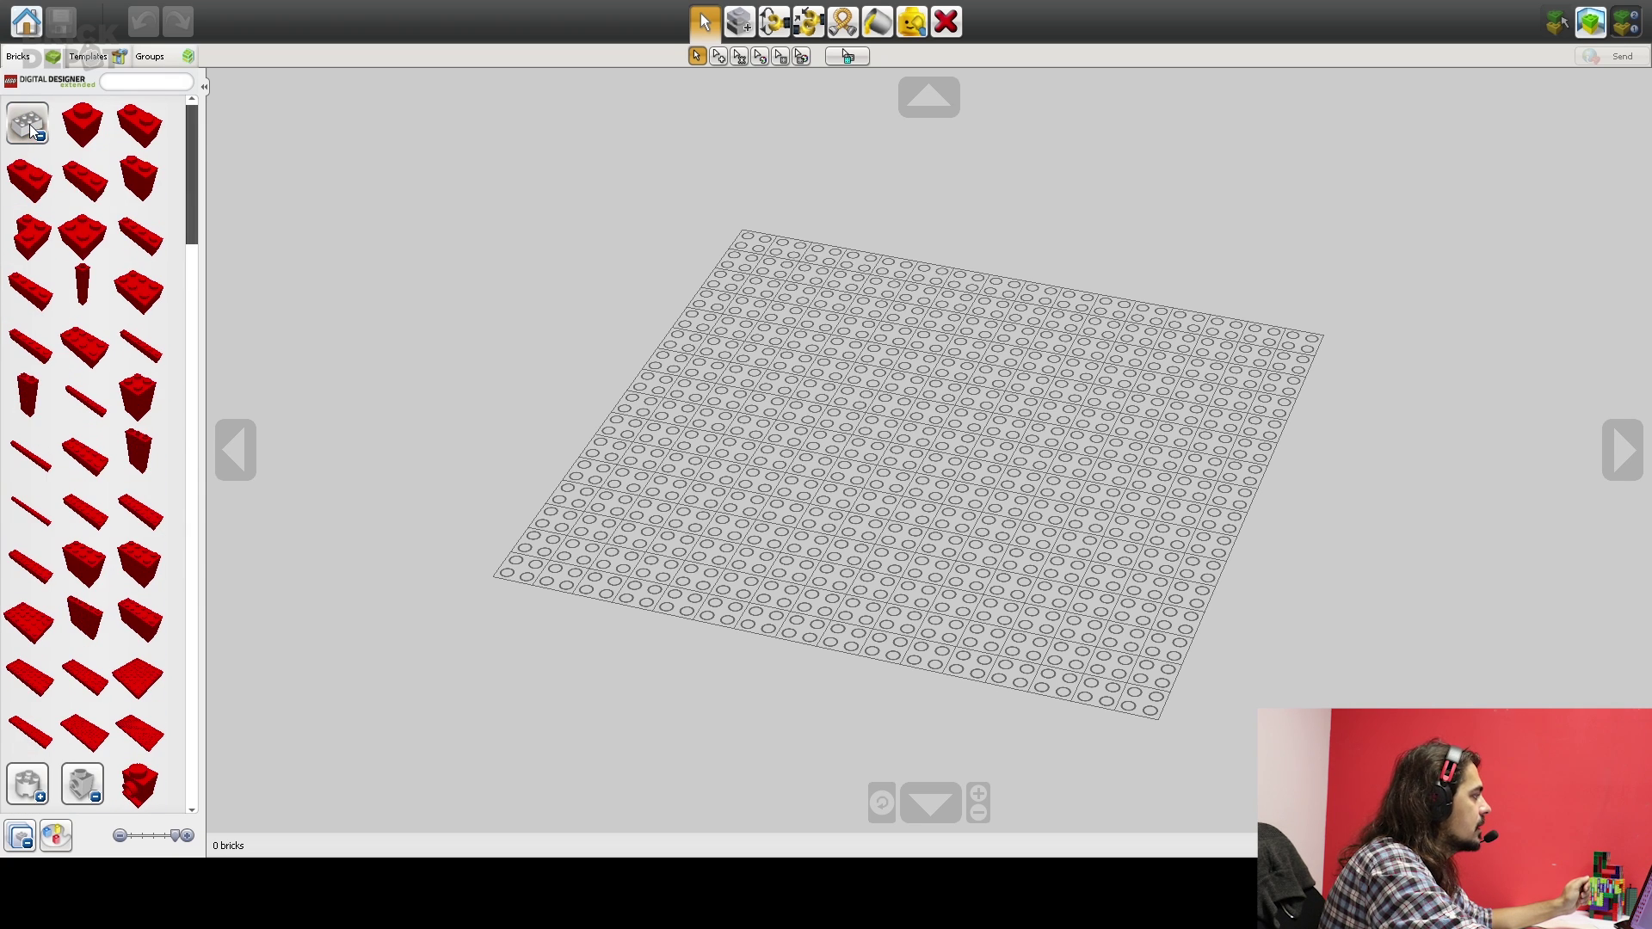
{"action": "scroll", "coordinate": [97, 369], "scroll_direction": "down", "scroll_amount": 3}
{"action": "scroll", "coordinate": [98, 368], "scroll_direction": "down", "scroll_amount": 10}
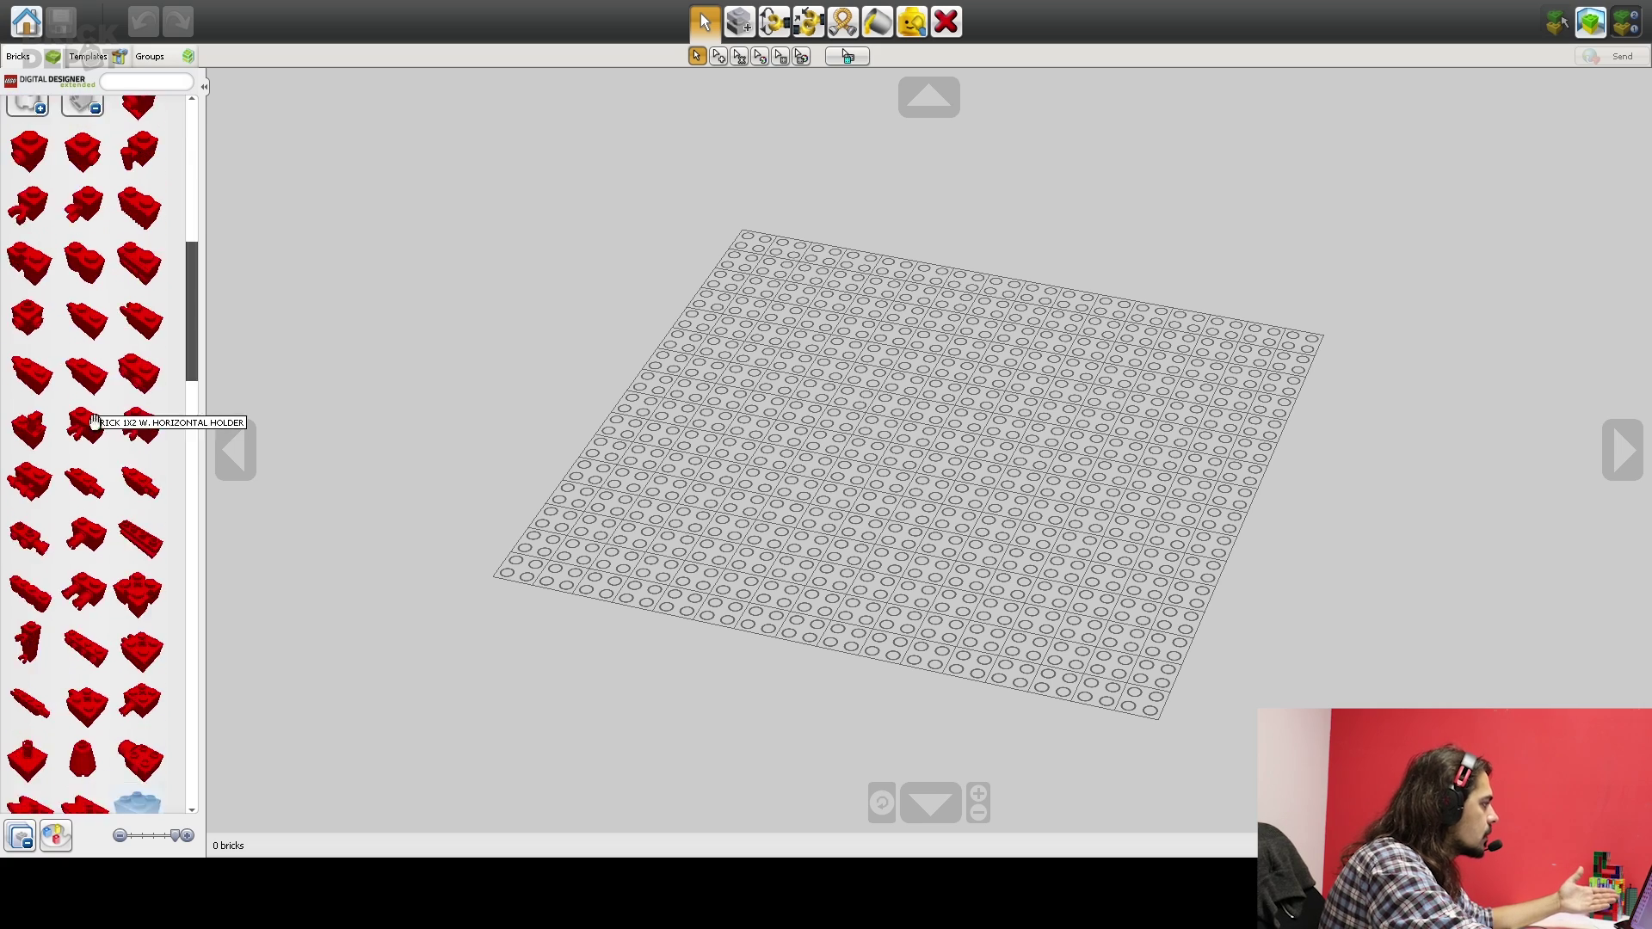
{"action": "scroll", "coordinate": [93, 376], "scroll_direction": "down", "scroll_amount": 10}
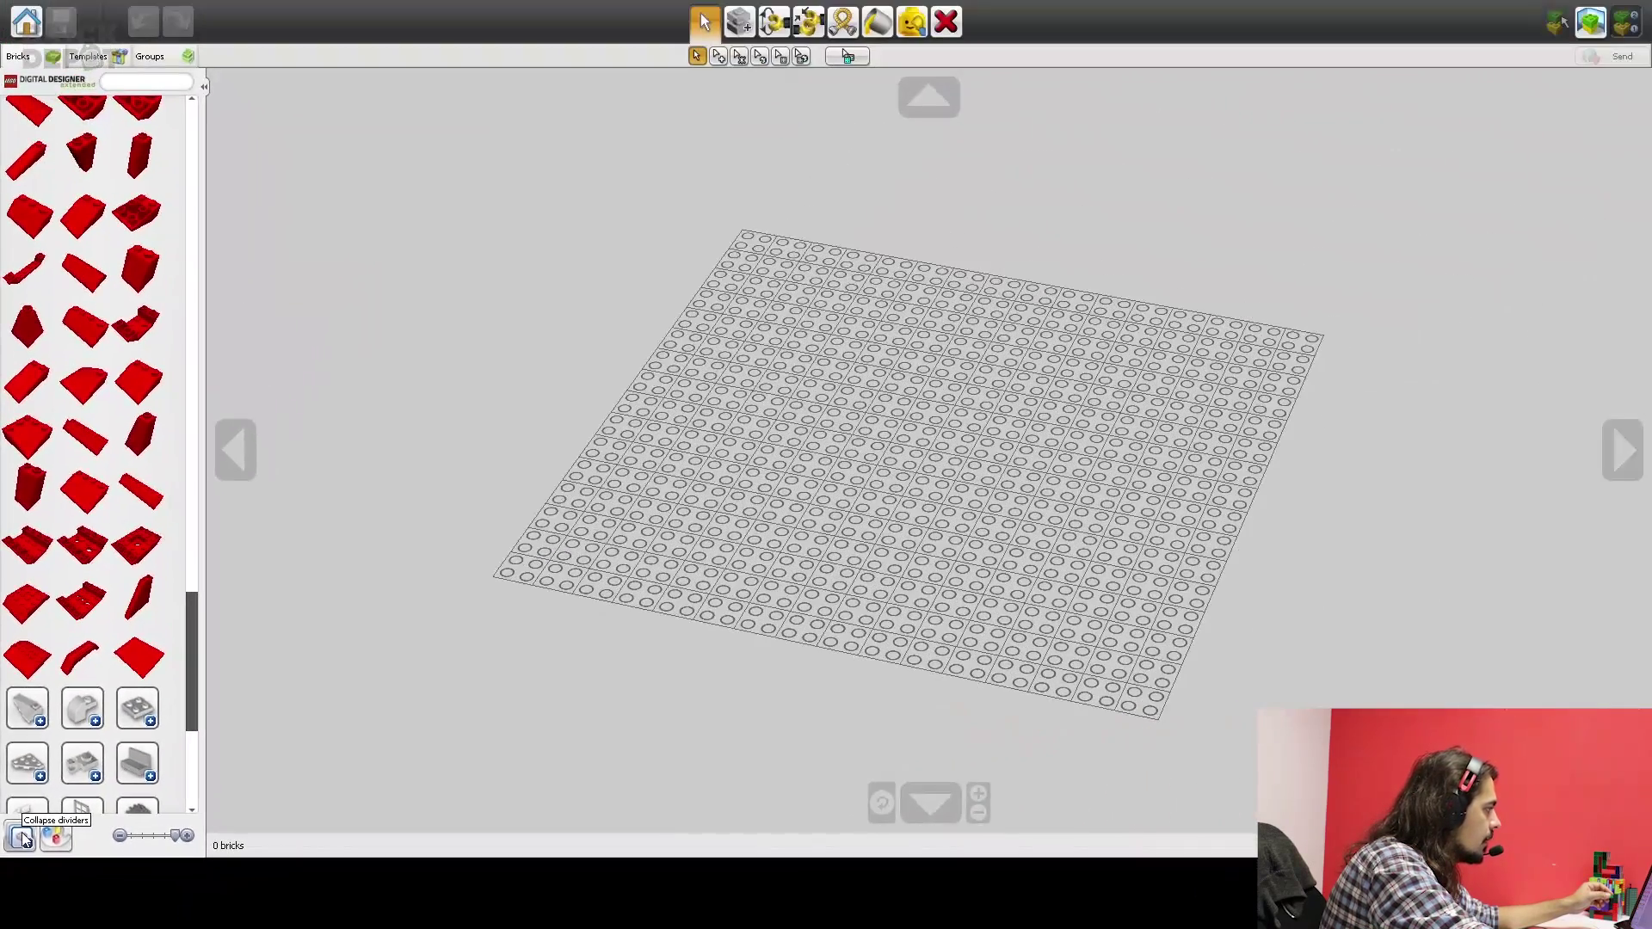
{"action": "left_click", "coordinate": [33, 848]}
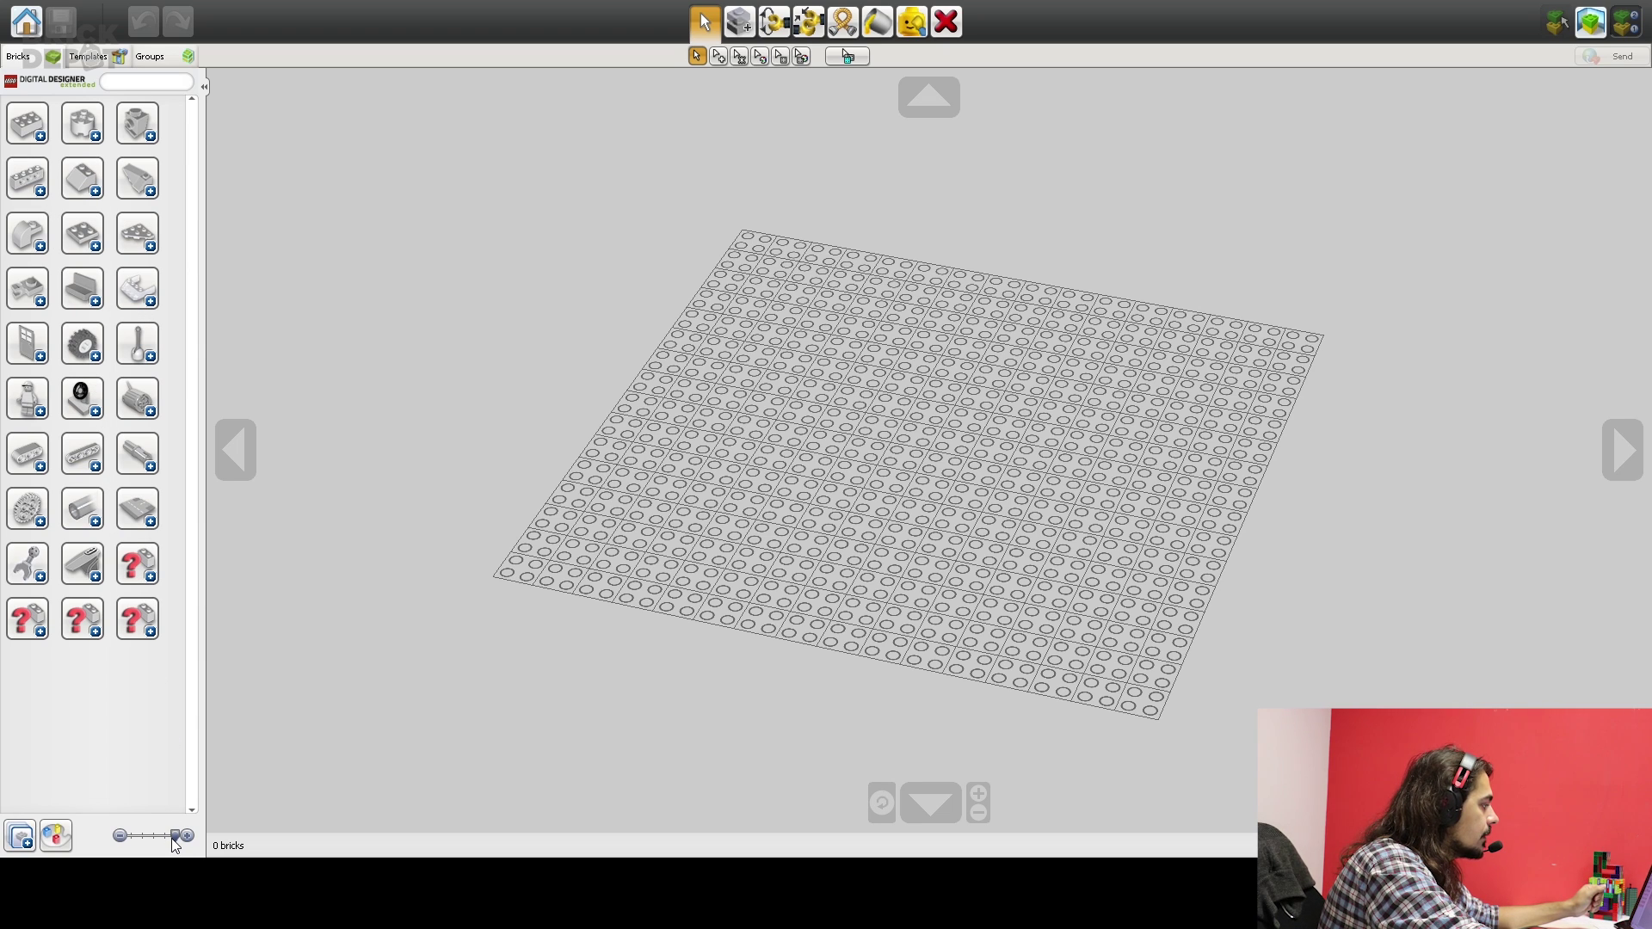
Look through the plates category and place a red BRICK 1X1 near the middle of the baseplate.
{"action": "mouse_move", "coordinate": [177, 837]}
{"action": "left_mouse_down"}
{"action": "mouse_move", "coordinate": [152, 837]}
{"action": "mouse_move", "coordinate": [177, 836]}
{"action": "left_mouse_up"}
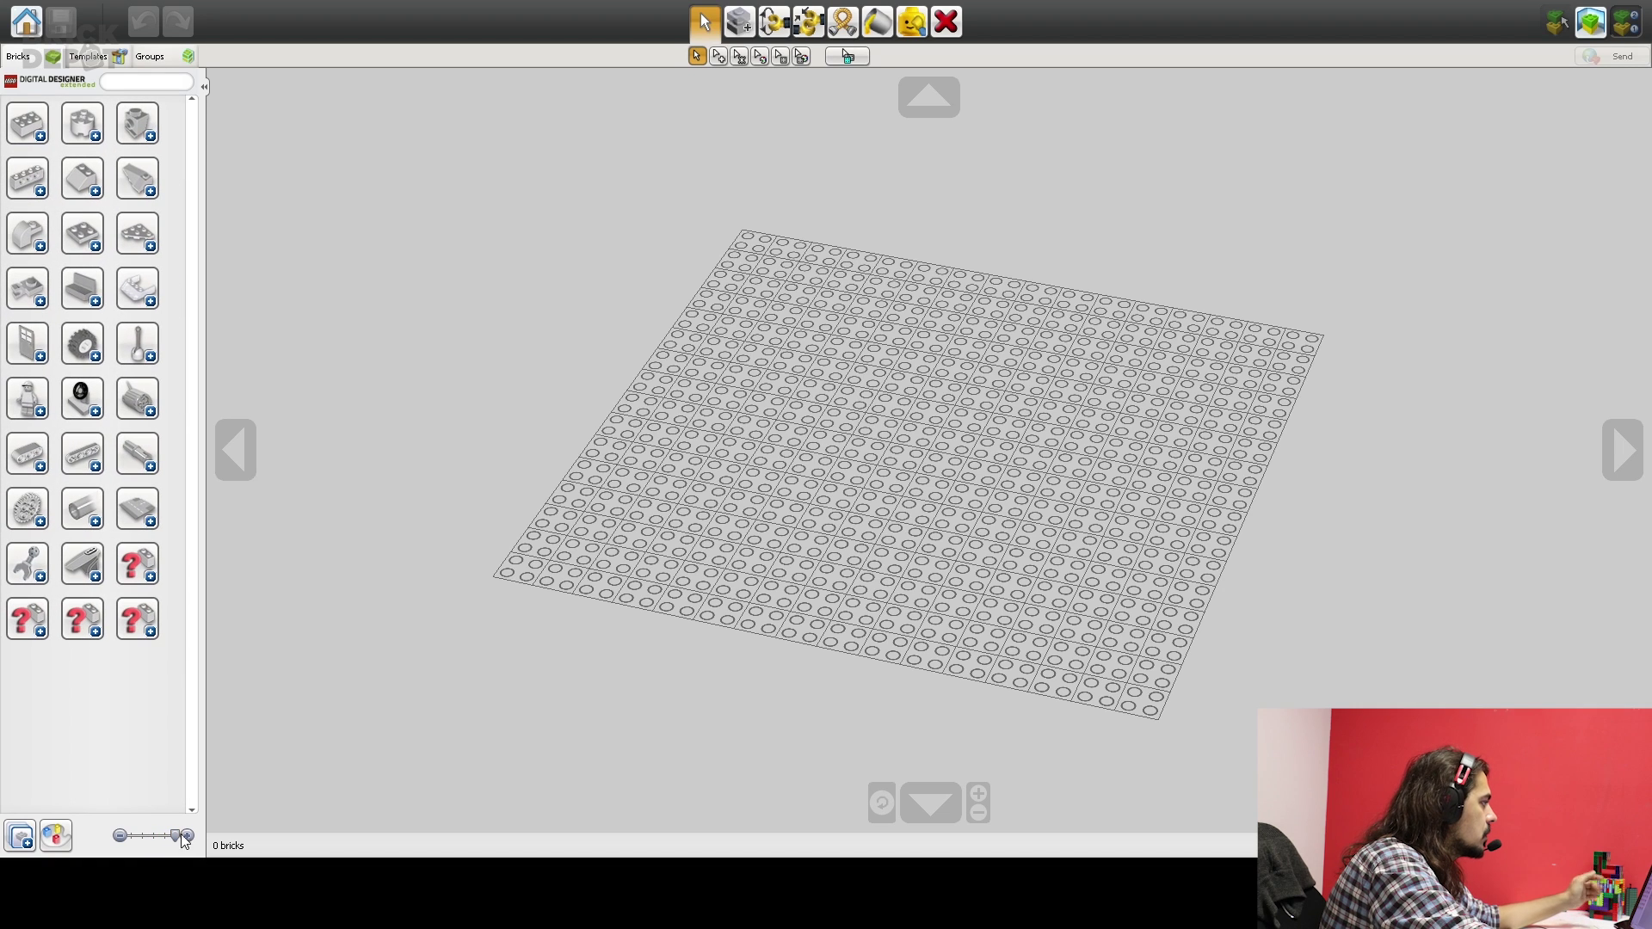
{"action": "left_click", "coordinate": [82, 237]}
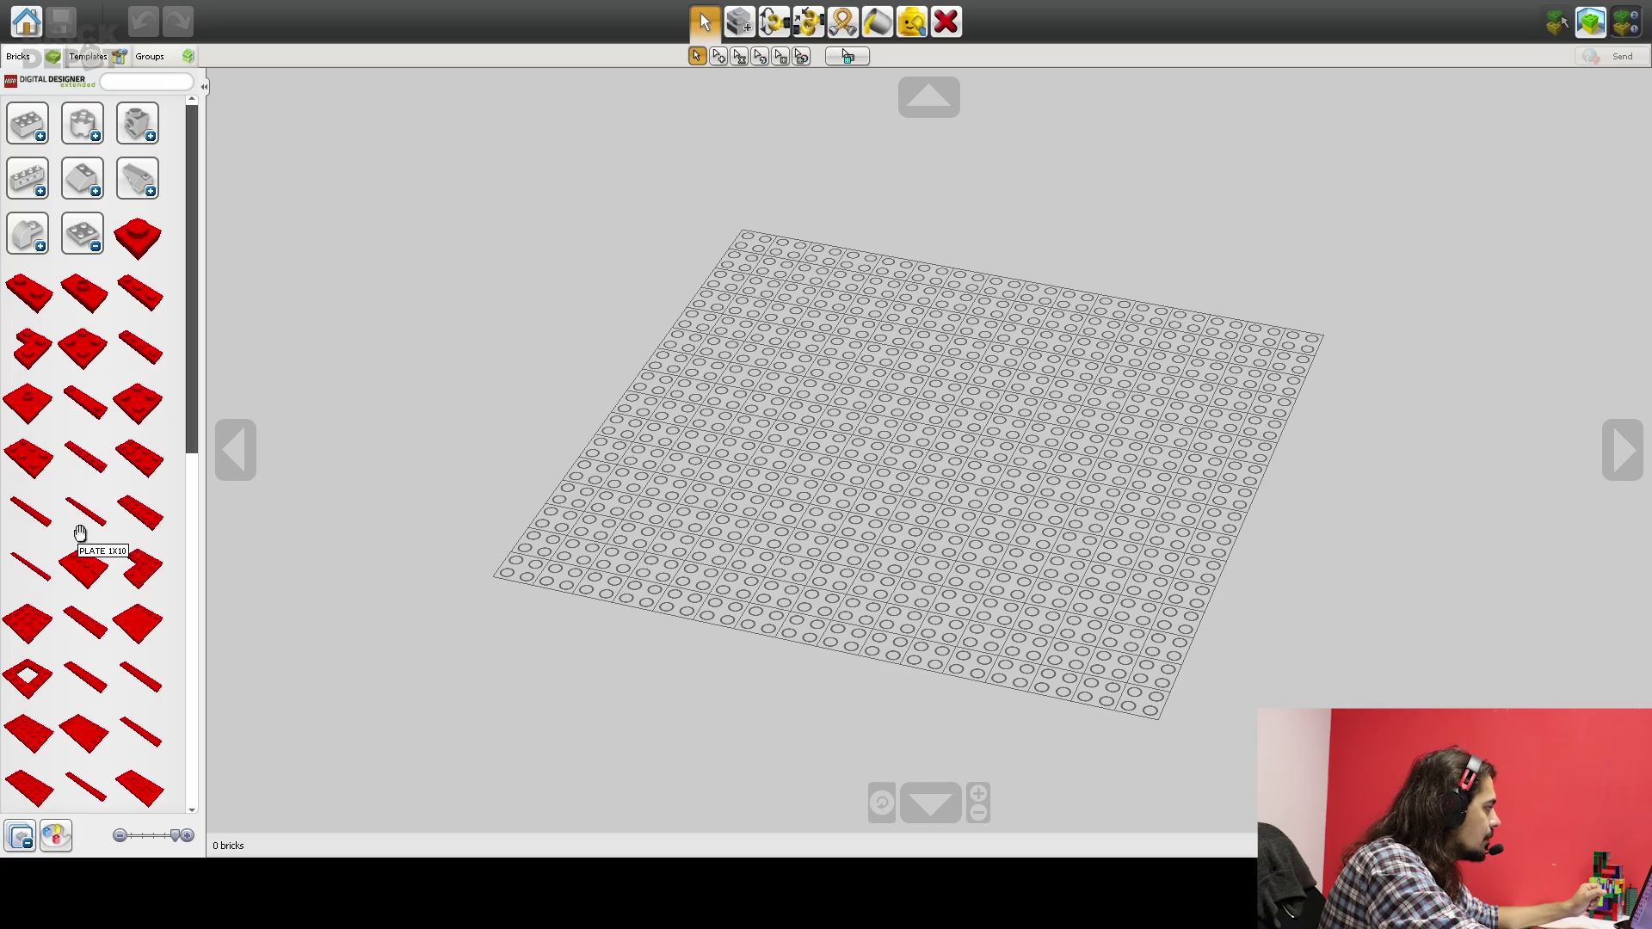
{"action": "scroll", "coordinate": [80, 534], "scroll_direction": "down", "scroll_amount": 3}
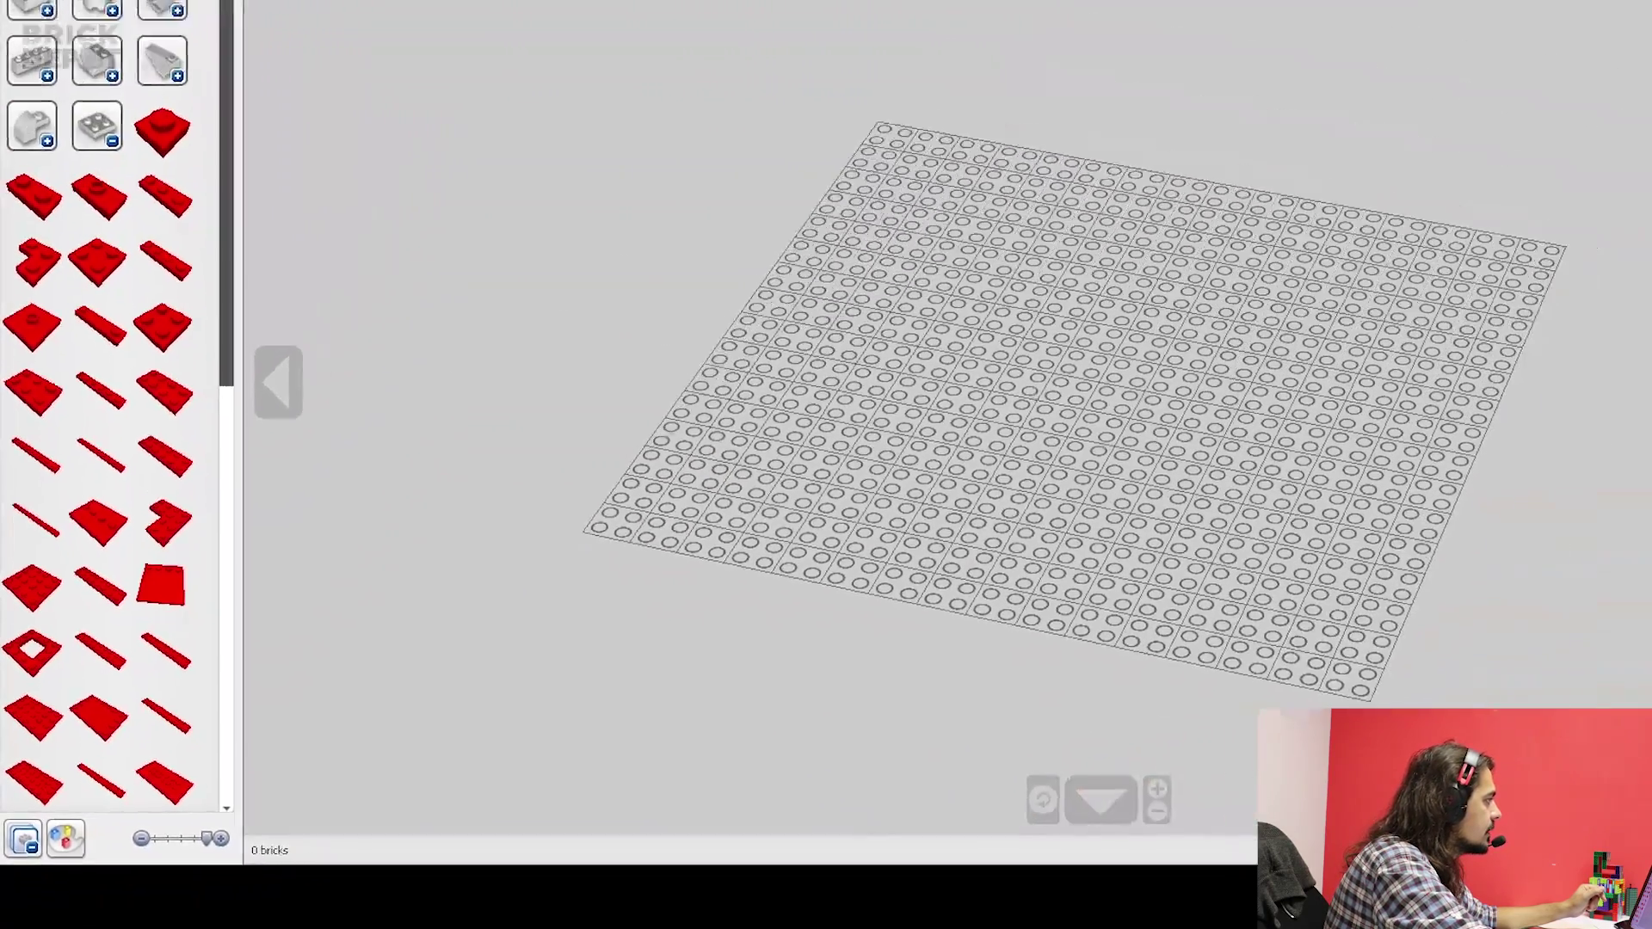
{"action": "left_click", "coordinate": [36, 3]}
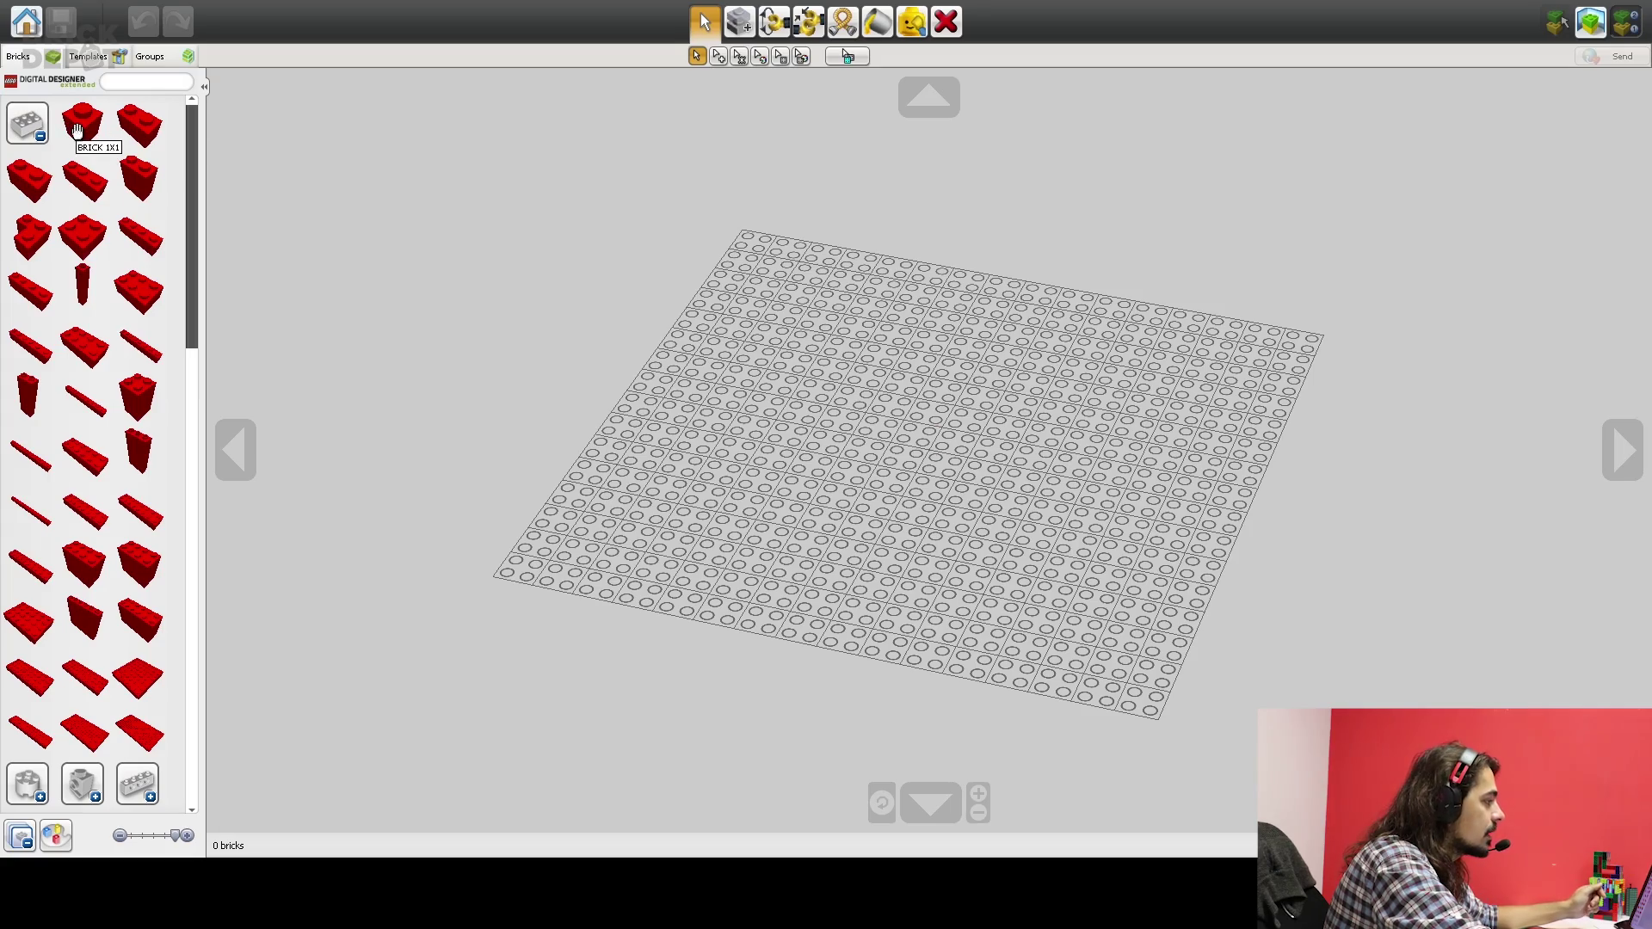
{"action": "left_click", "coordinate": [77, 130]}
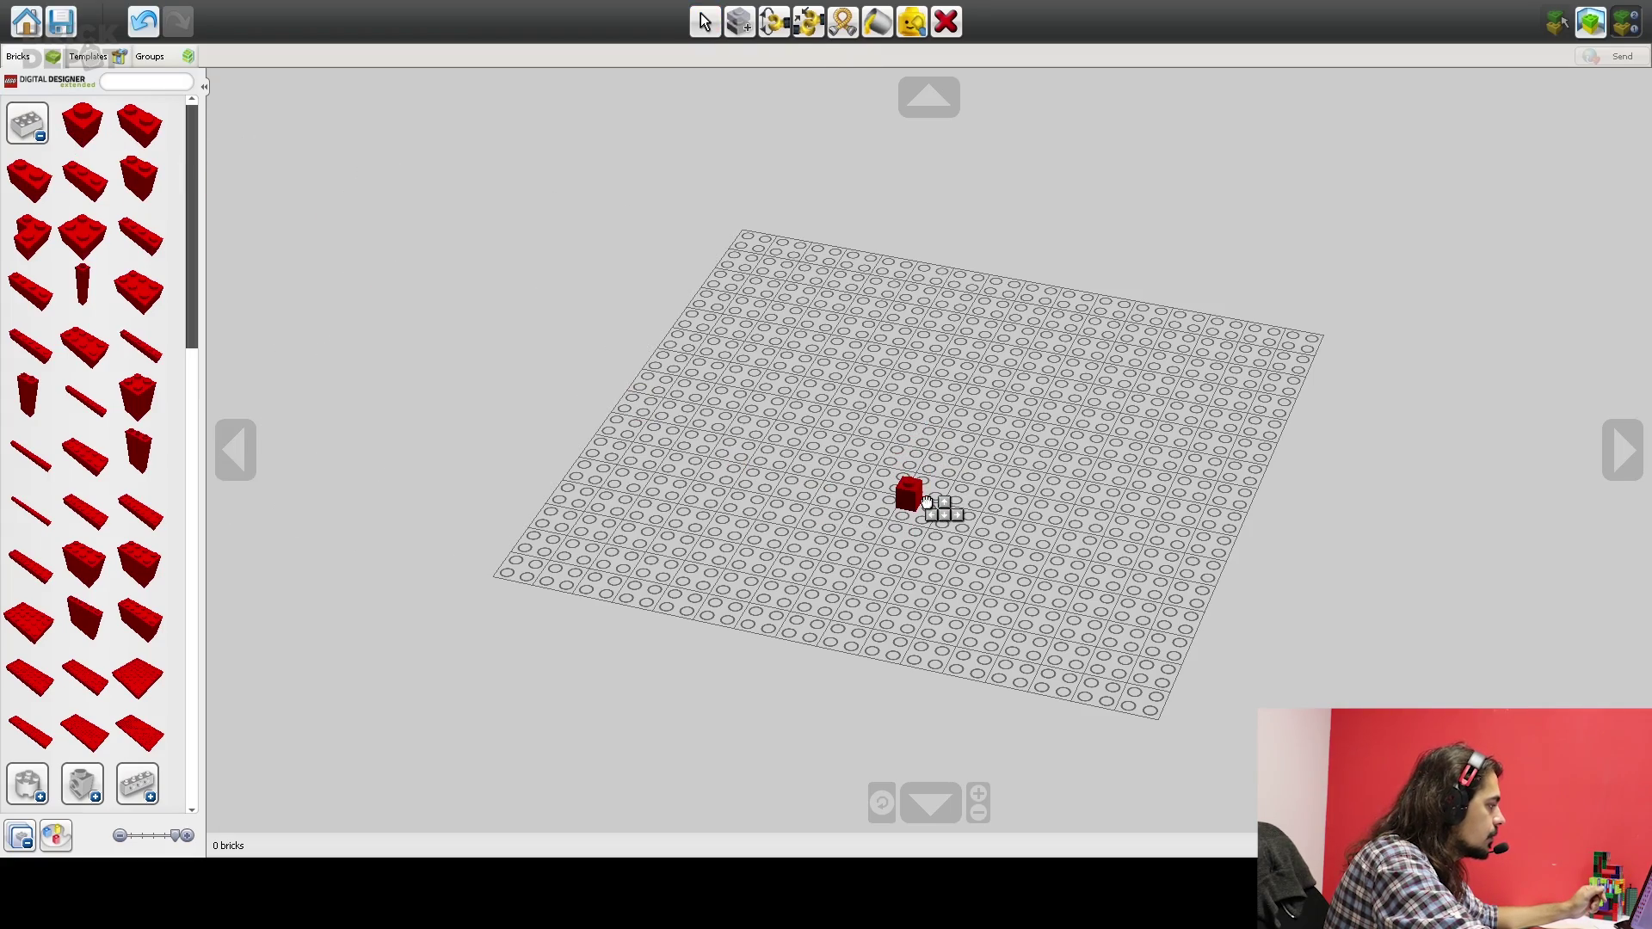
{"action": "left_click", "coordinate": [927, 501]}
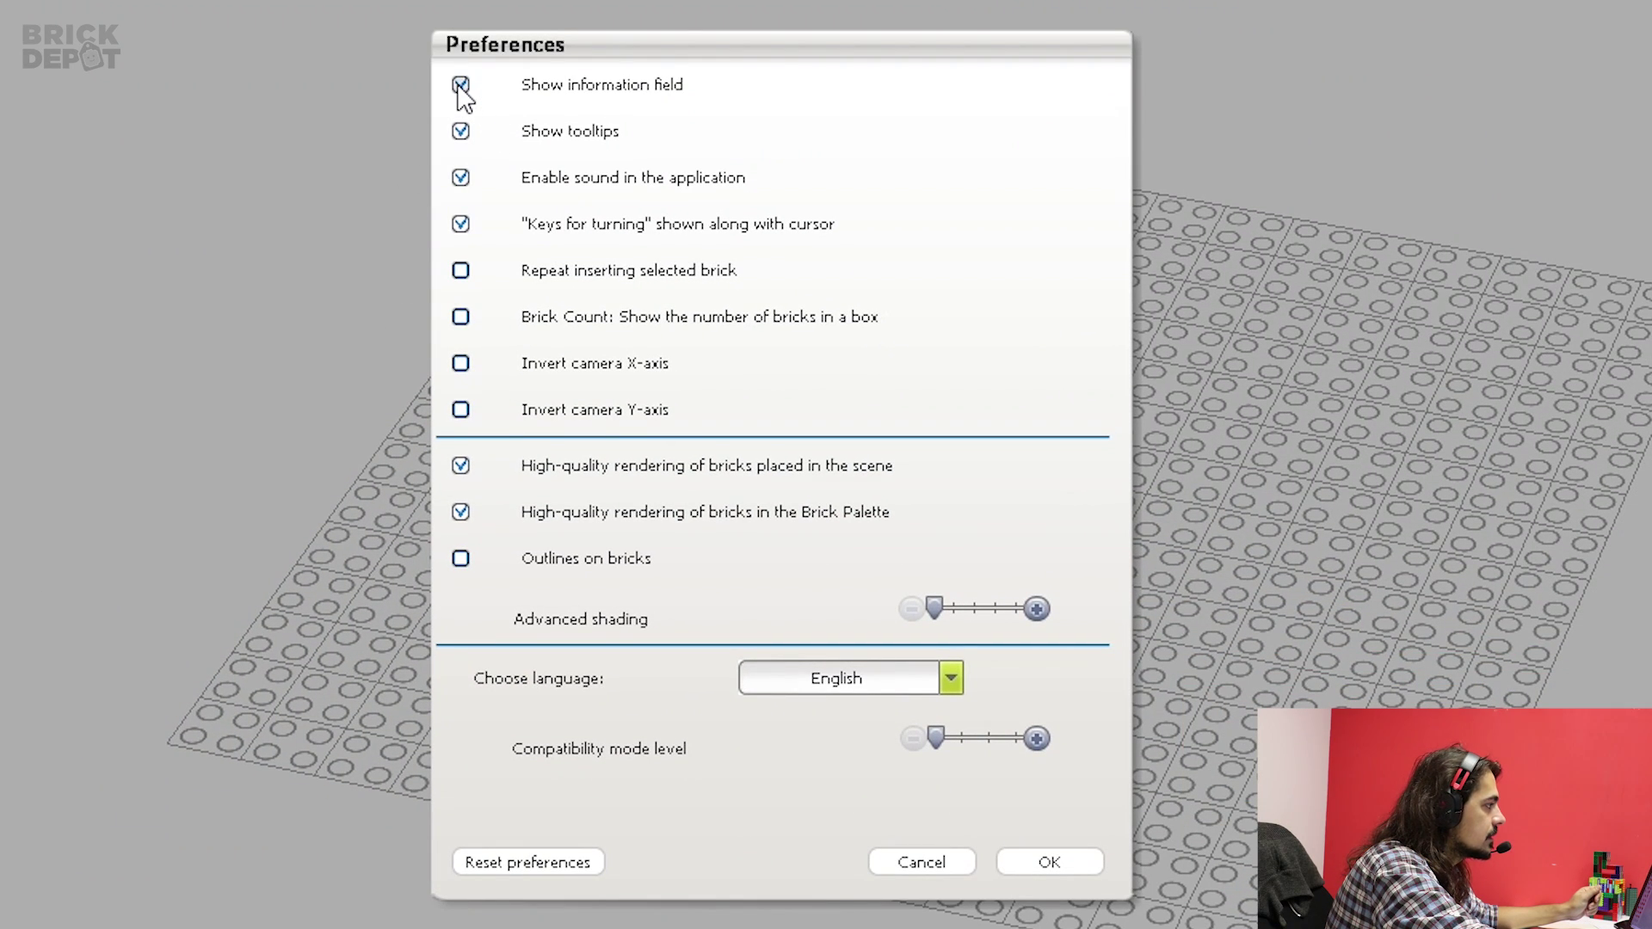
Switch the "Show information field" preference off and back on, and accept the preferences.
{"action": "left_click", "coordinate": [460, 86]}
{"action": "left_click", "coordinate": [460, 86]}
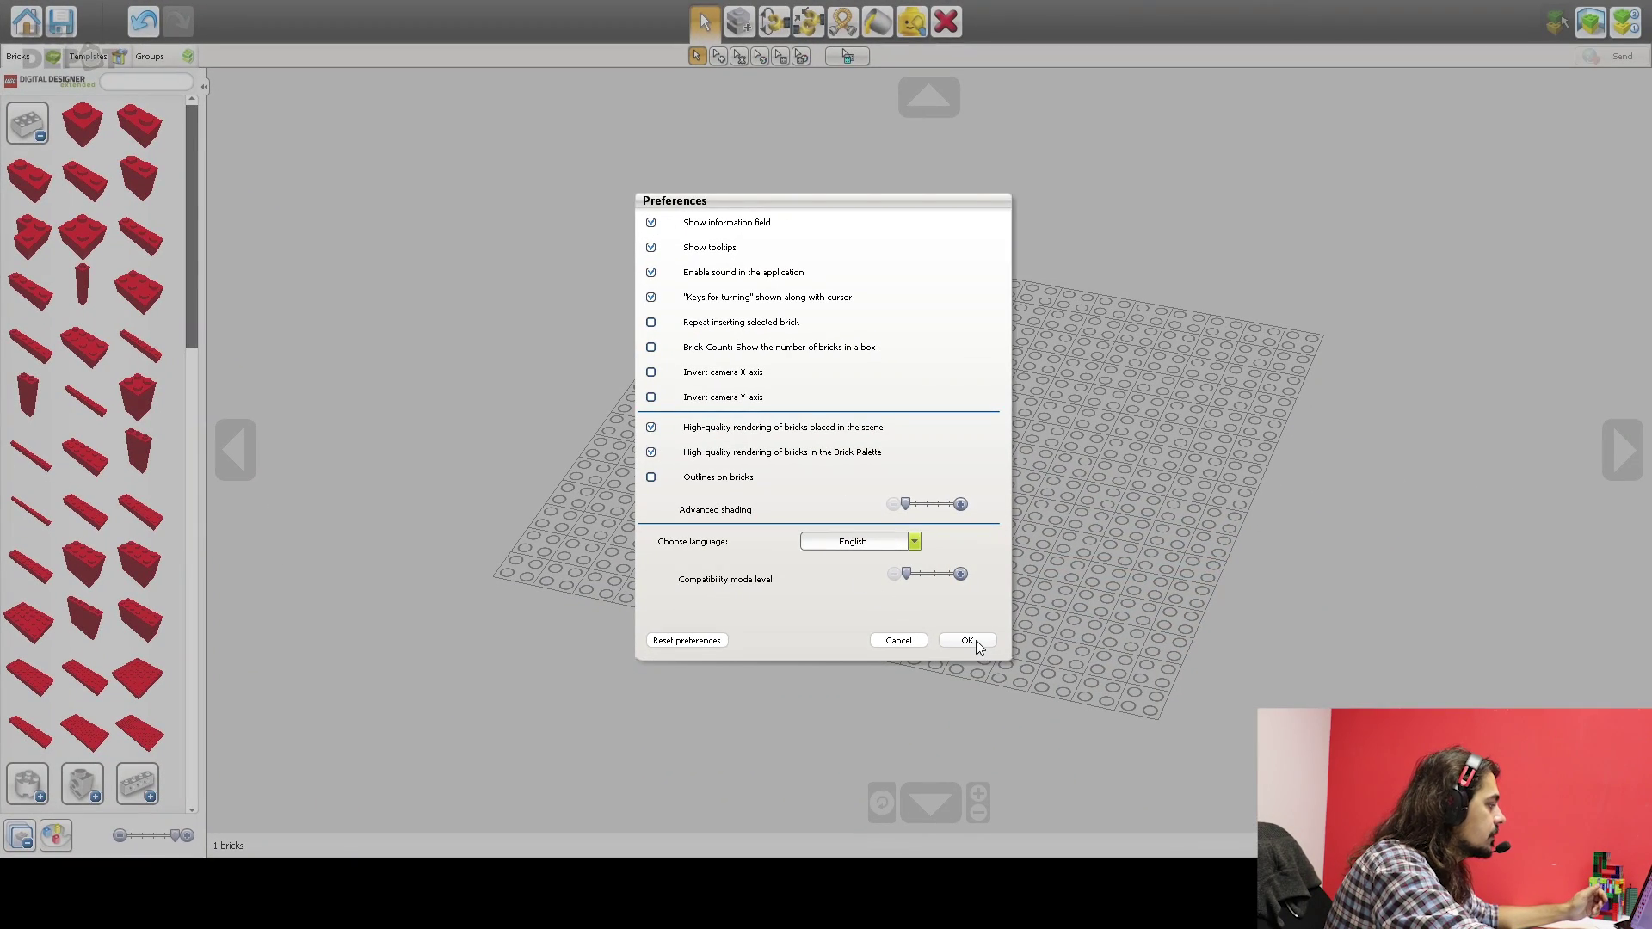
{"action": "left_click", "coordinate": [976, 641]}
Start a new model and place a red 2x2 brick at the centre of the baseplate.
{"action": "left_click_drag", "start_coordinate": [730, 398], "coordinate": [1105, 637]}
{"action": "key", "text": "ctrl+n"}
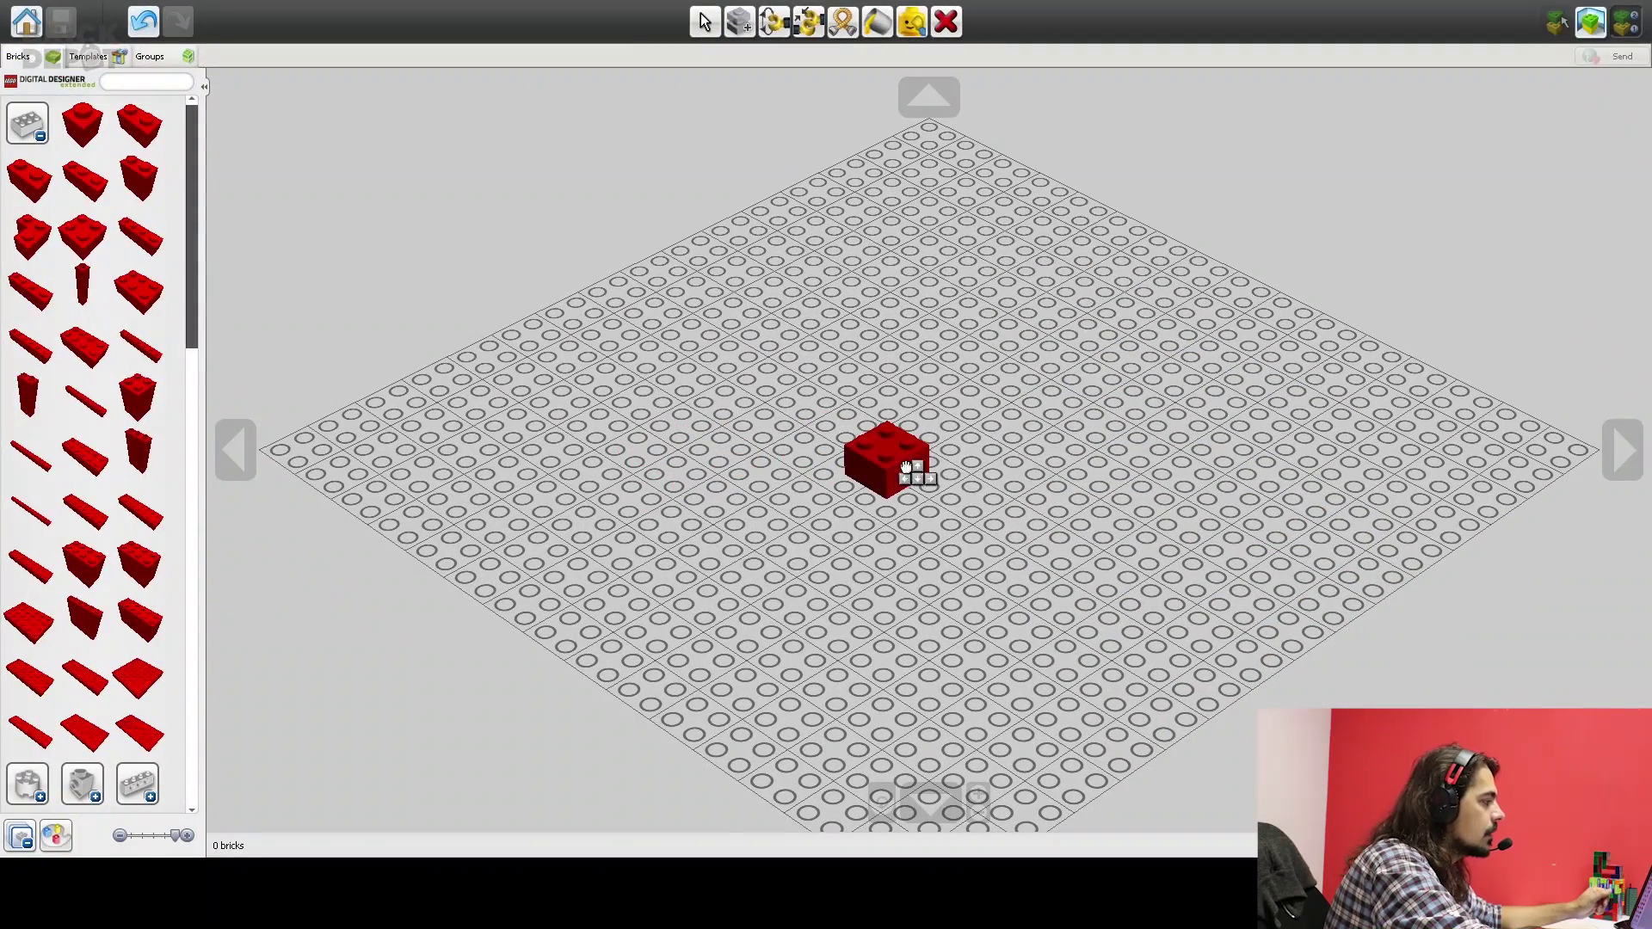
{"action": "left_click", "coordinate": [936, 468]}
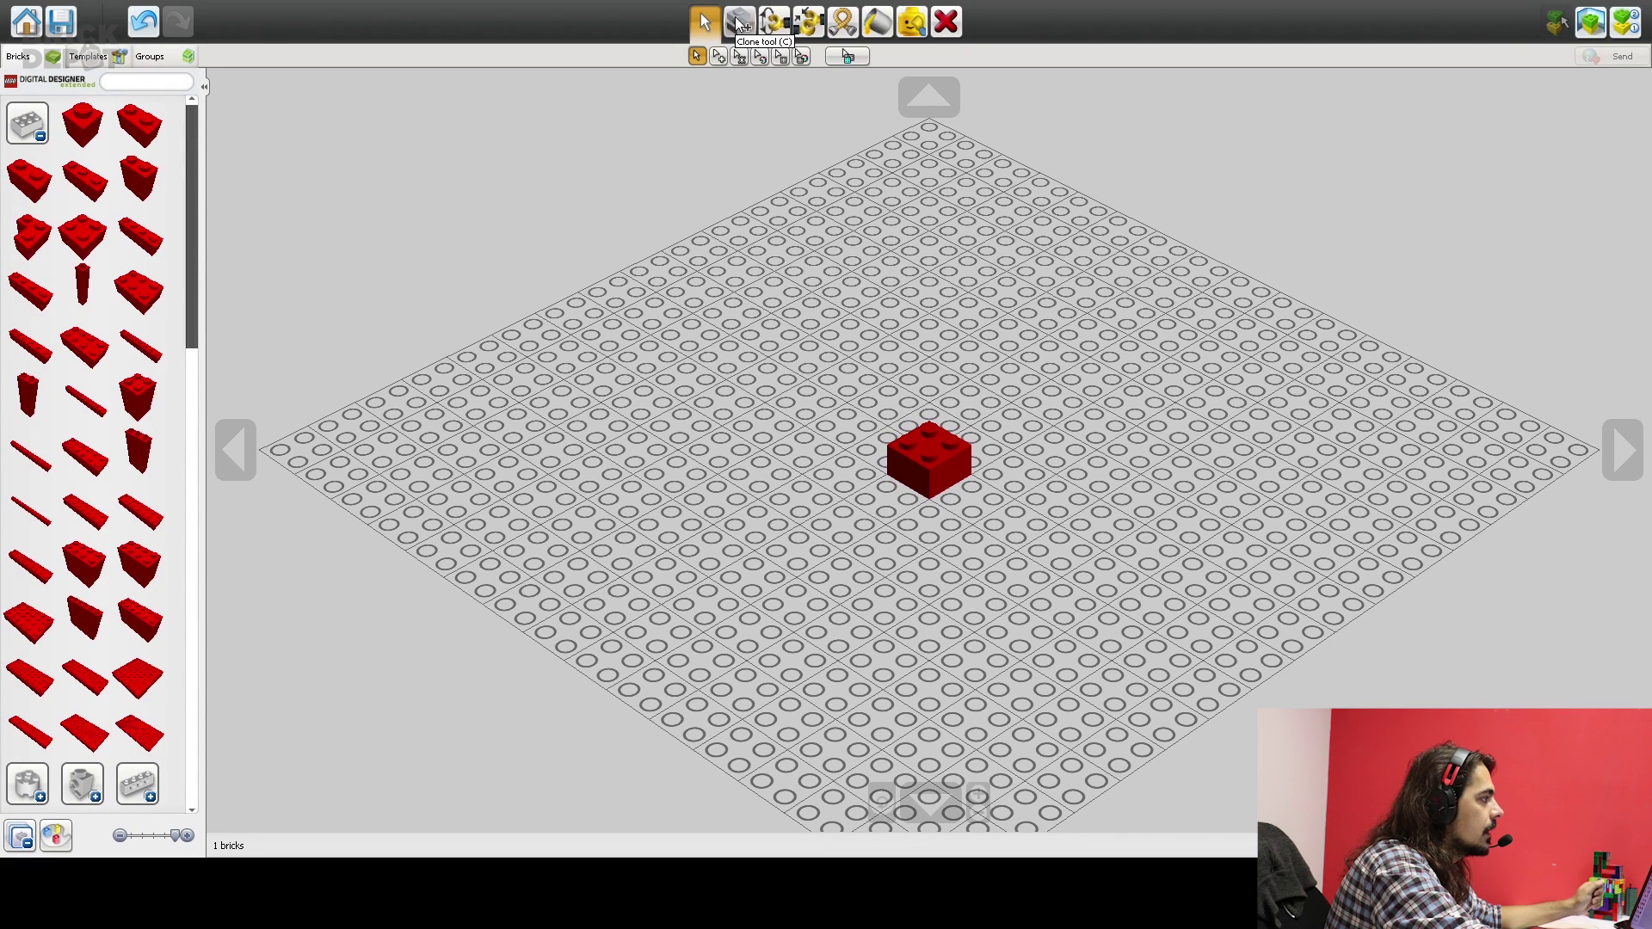
Clone the 2x2 brick and place the copy several studs away on the baseplate.
{"action": "left_click", "coordinate": [738, 23]}
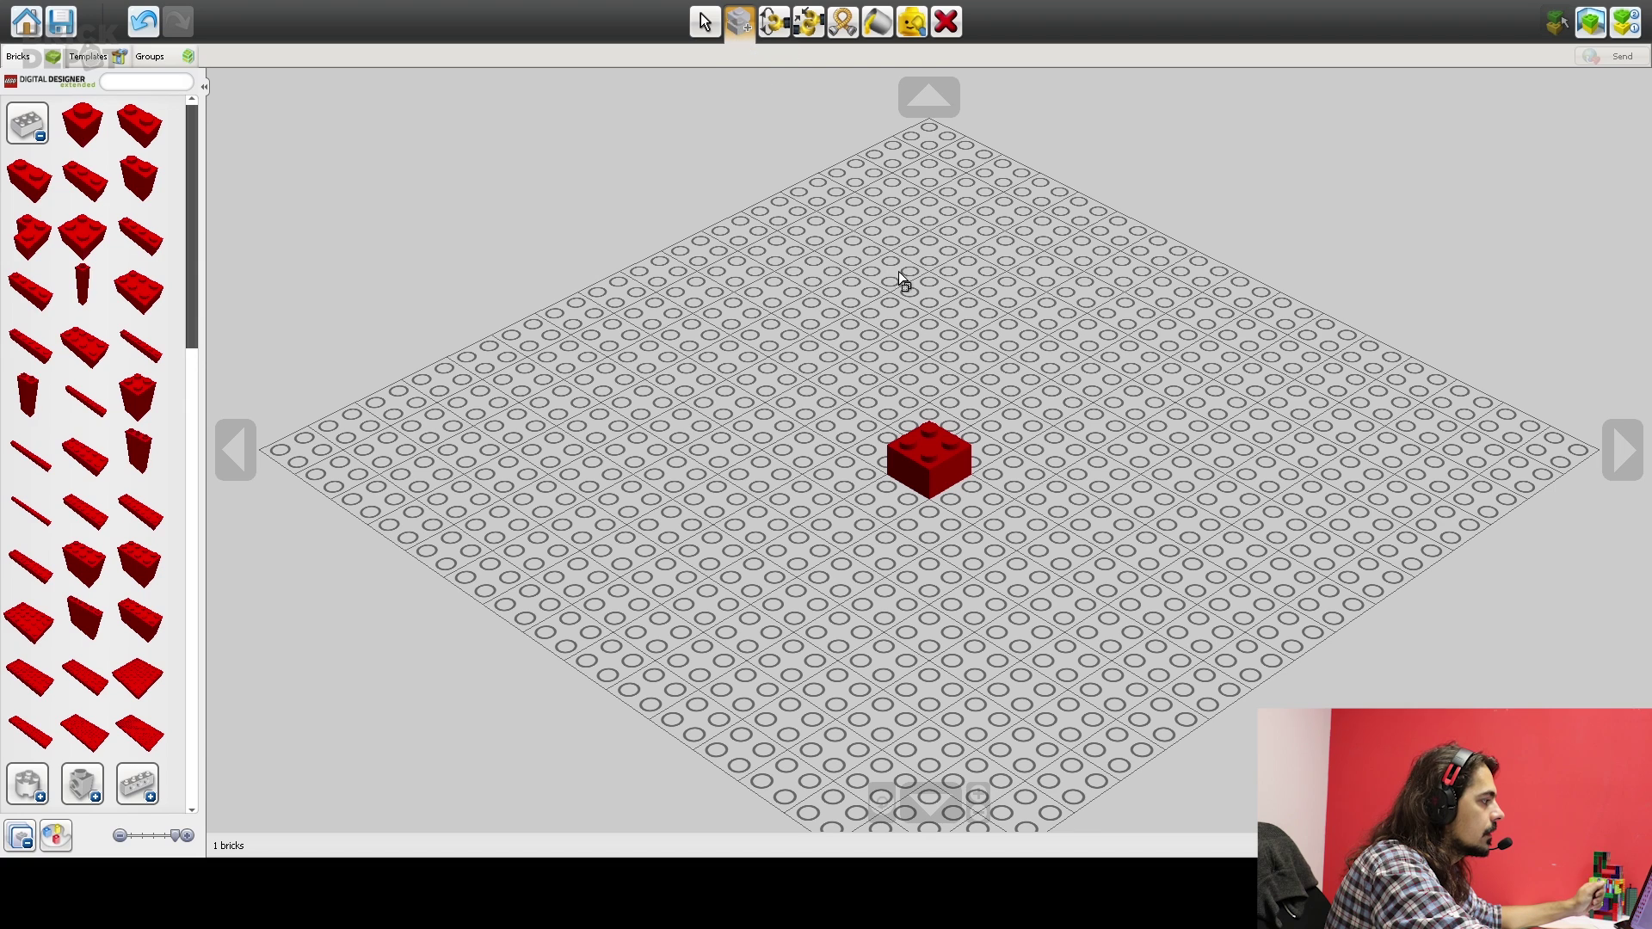
{"action": "left_click", "coordinate": [939, 456]}
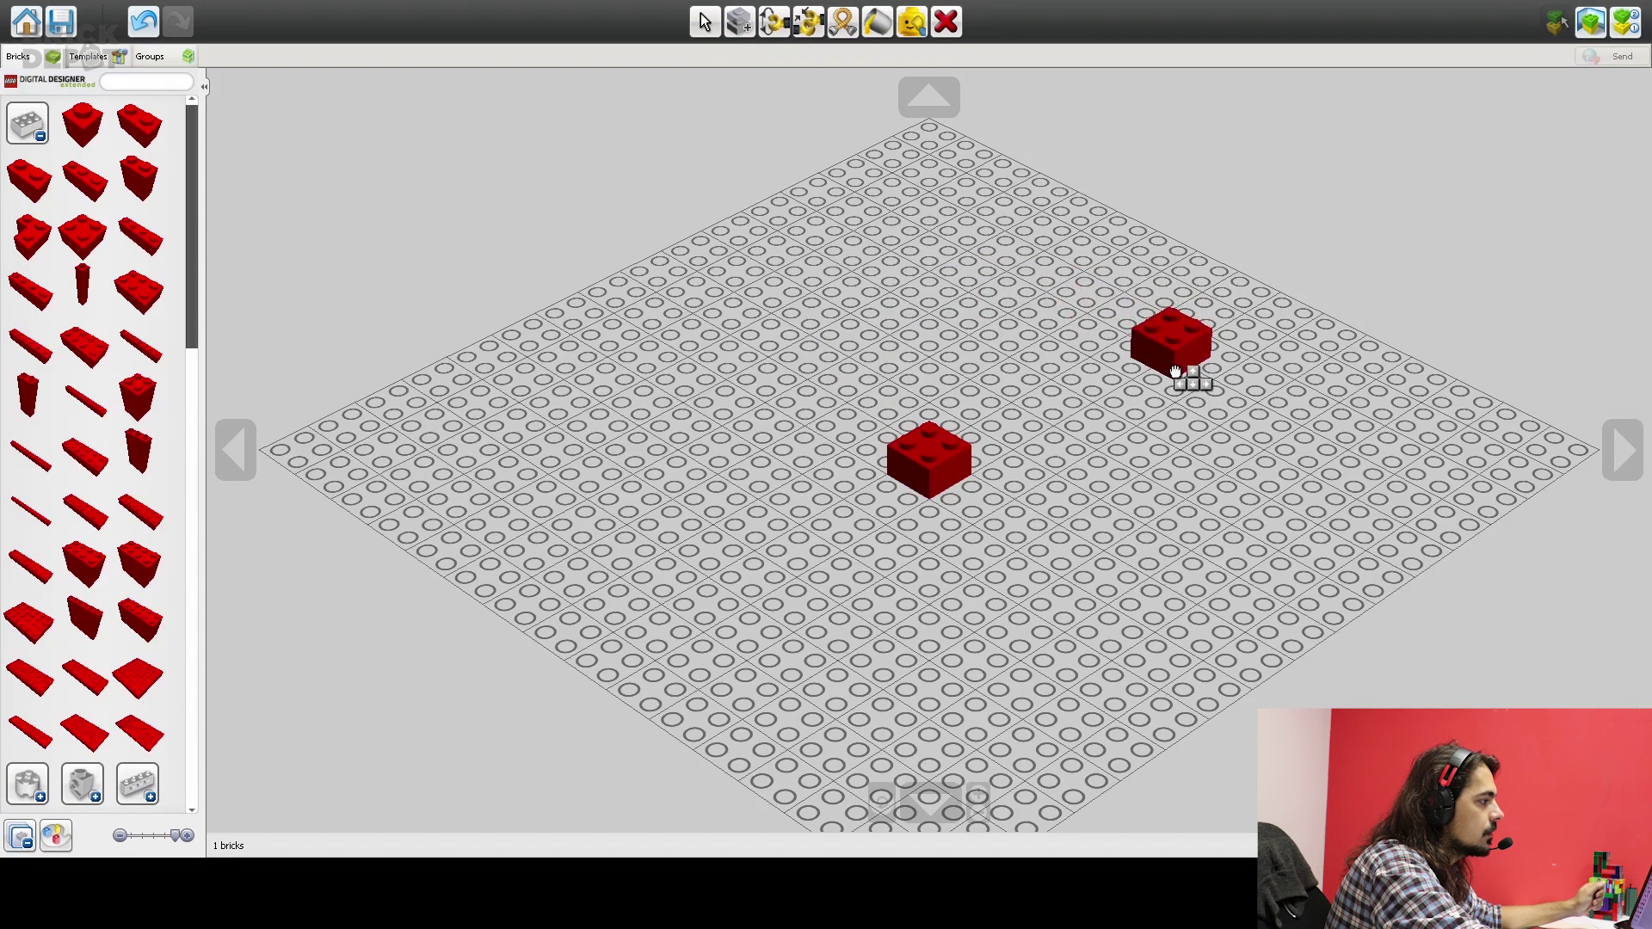
{"action": "left_click", "coordinate": [1169, 387]}
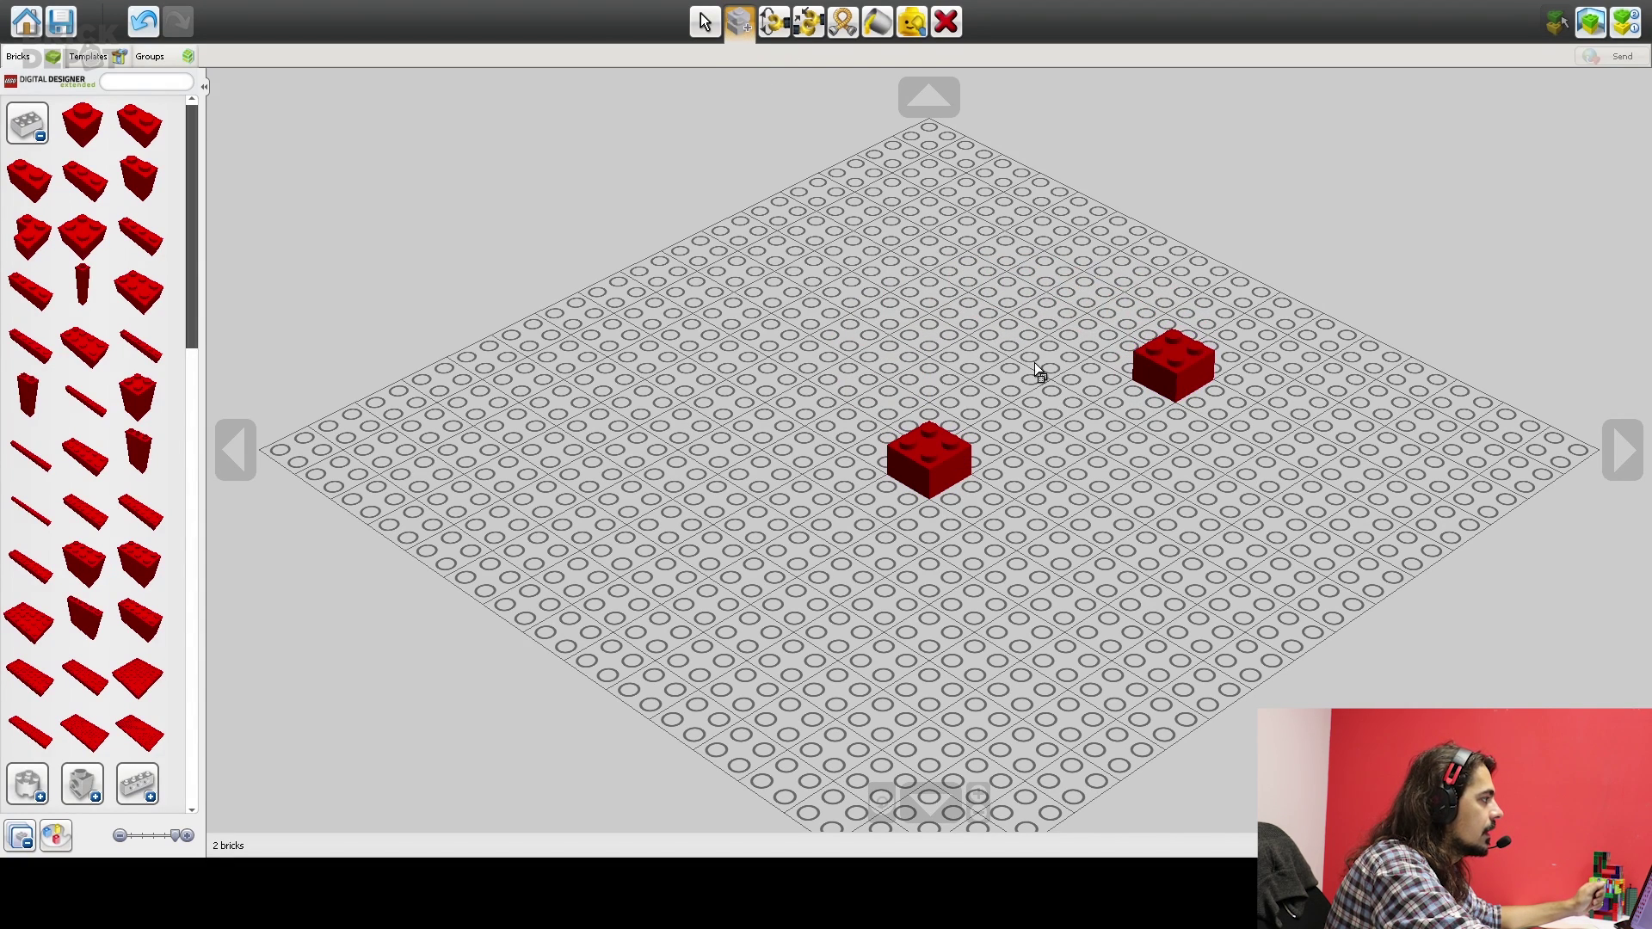
Place a PLATE 1X2 W. STICK 3.18 apart from the two bricks and attach a 1x1 plate with clip to its stick.
{"action": "left_click", "coordinate": [772, 23]}
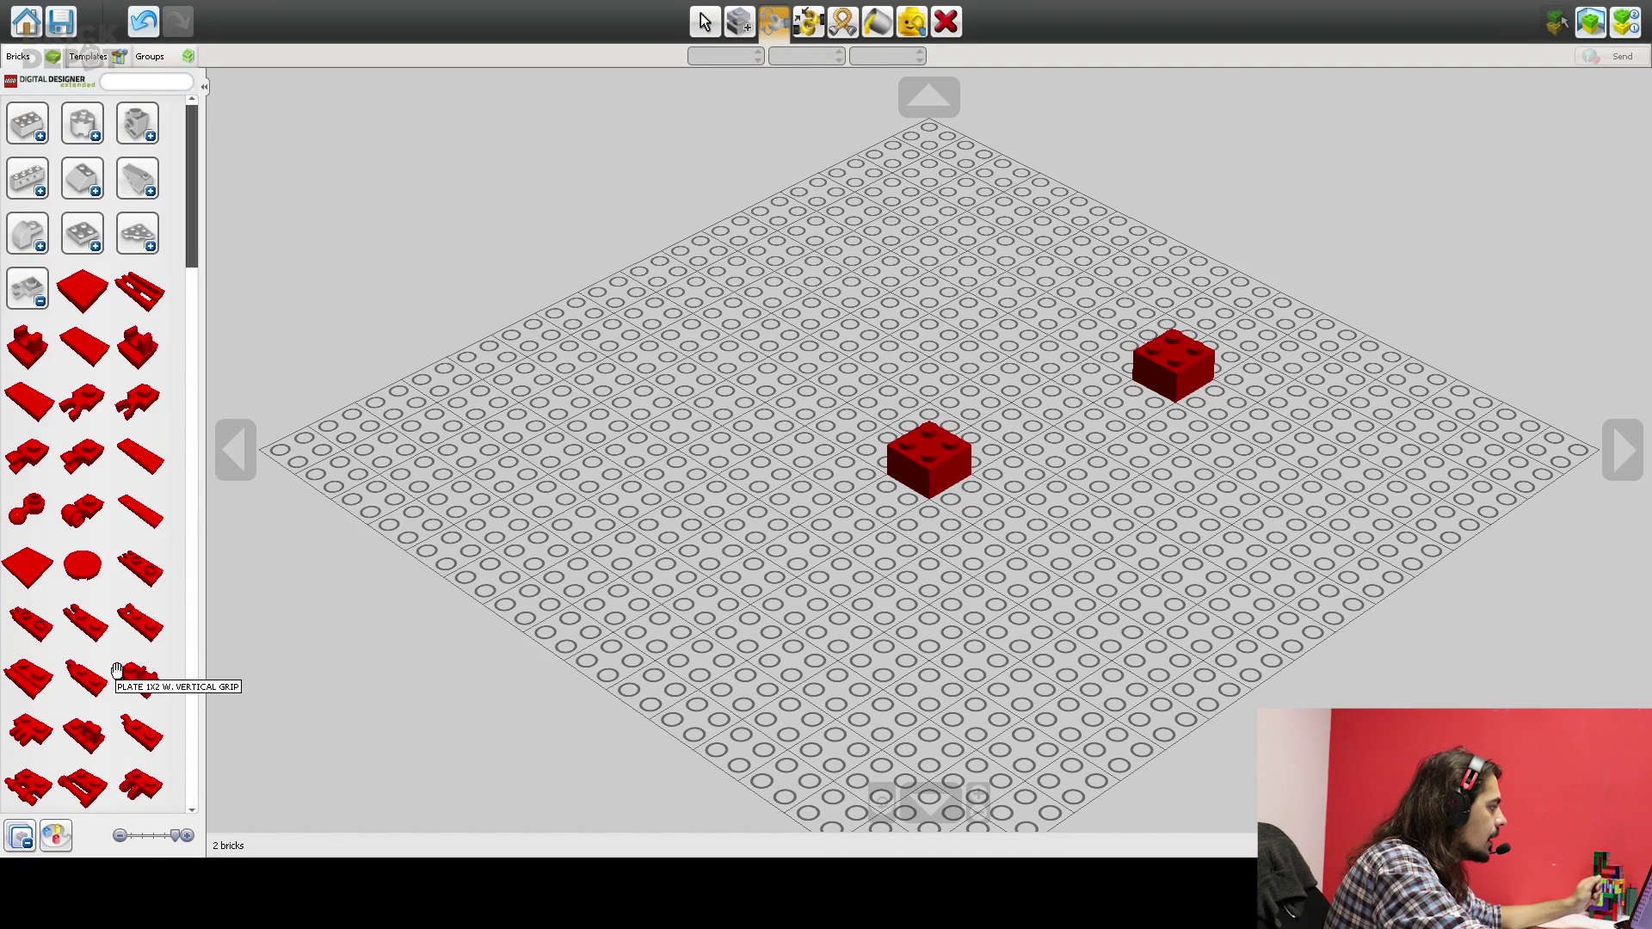
{"action": "left_click", "coordinate": [91, 786]}
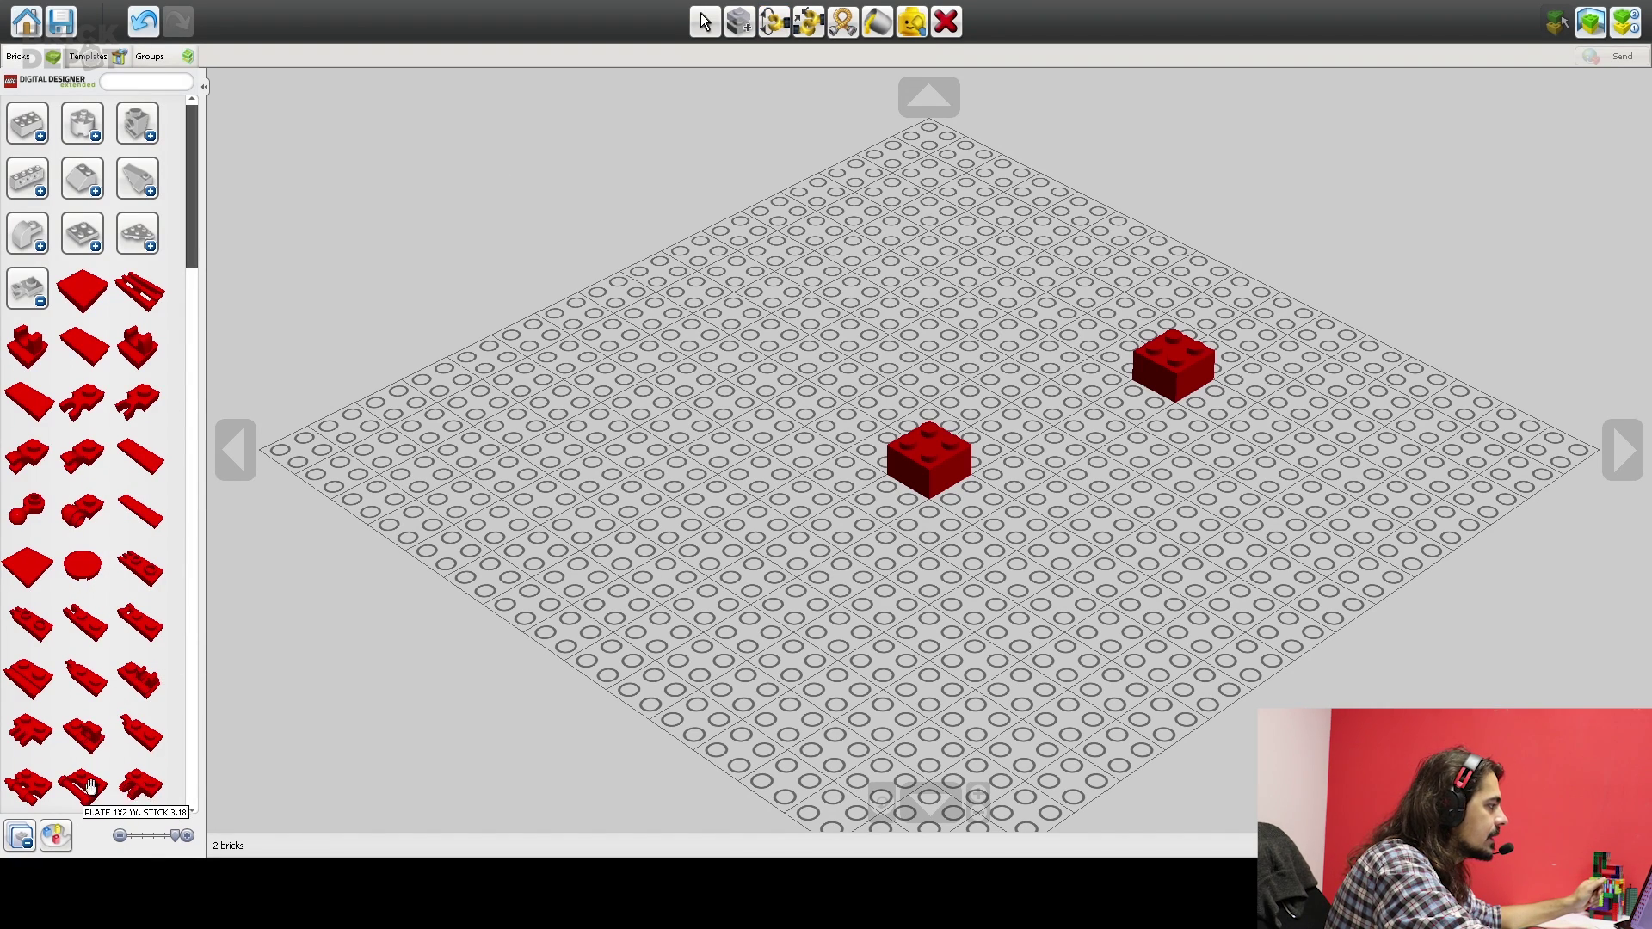
{"action": "left_click", "coordinate": [791, 360]}
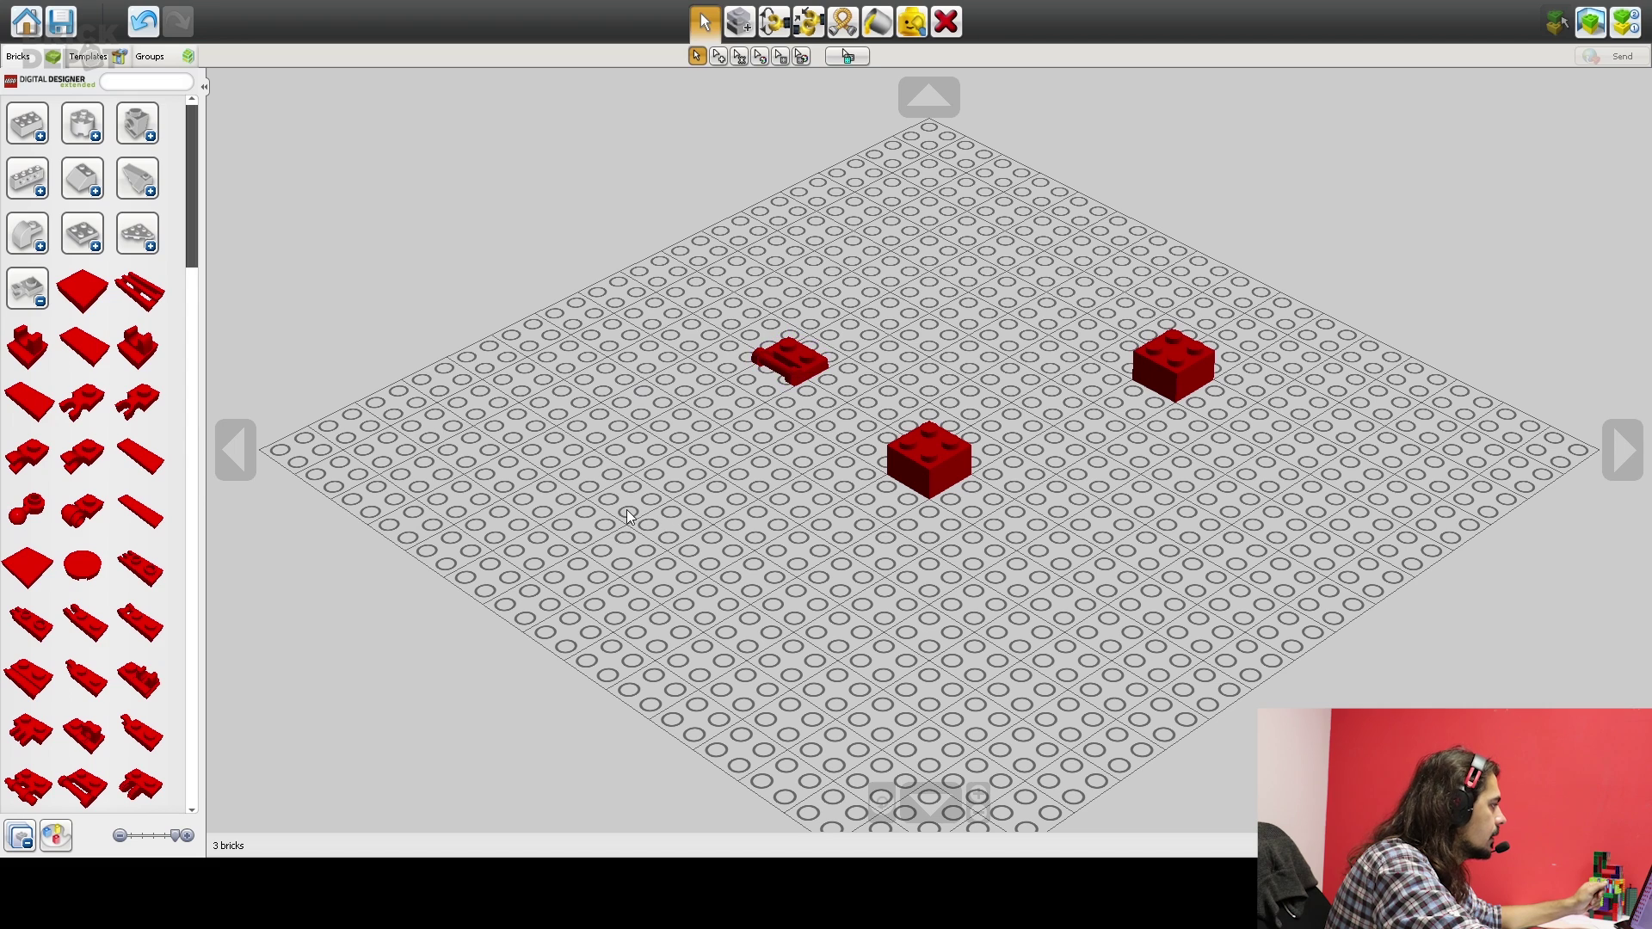
{"action": "left_click", "coordinate": [28, 452]}
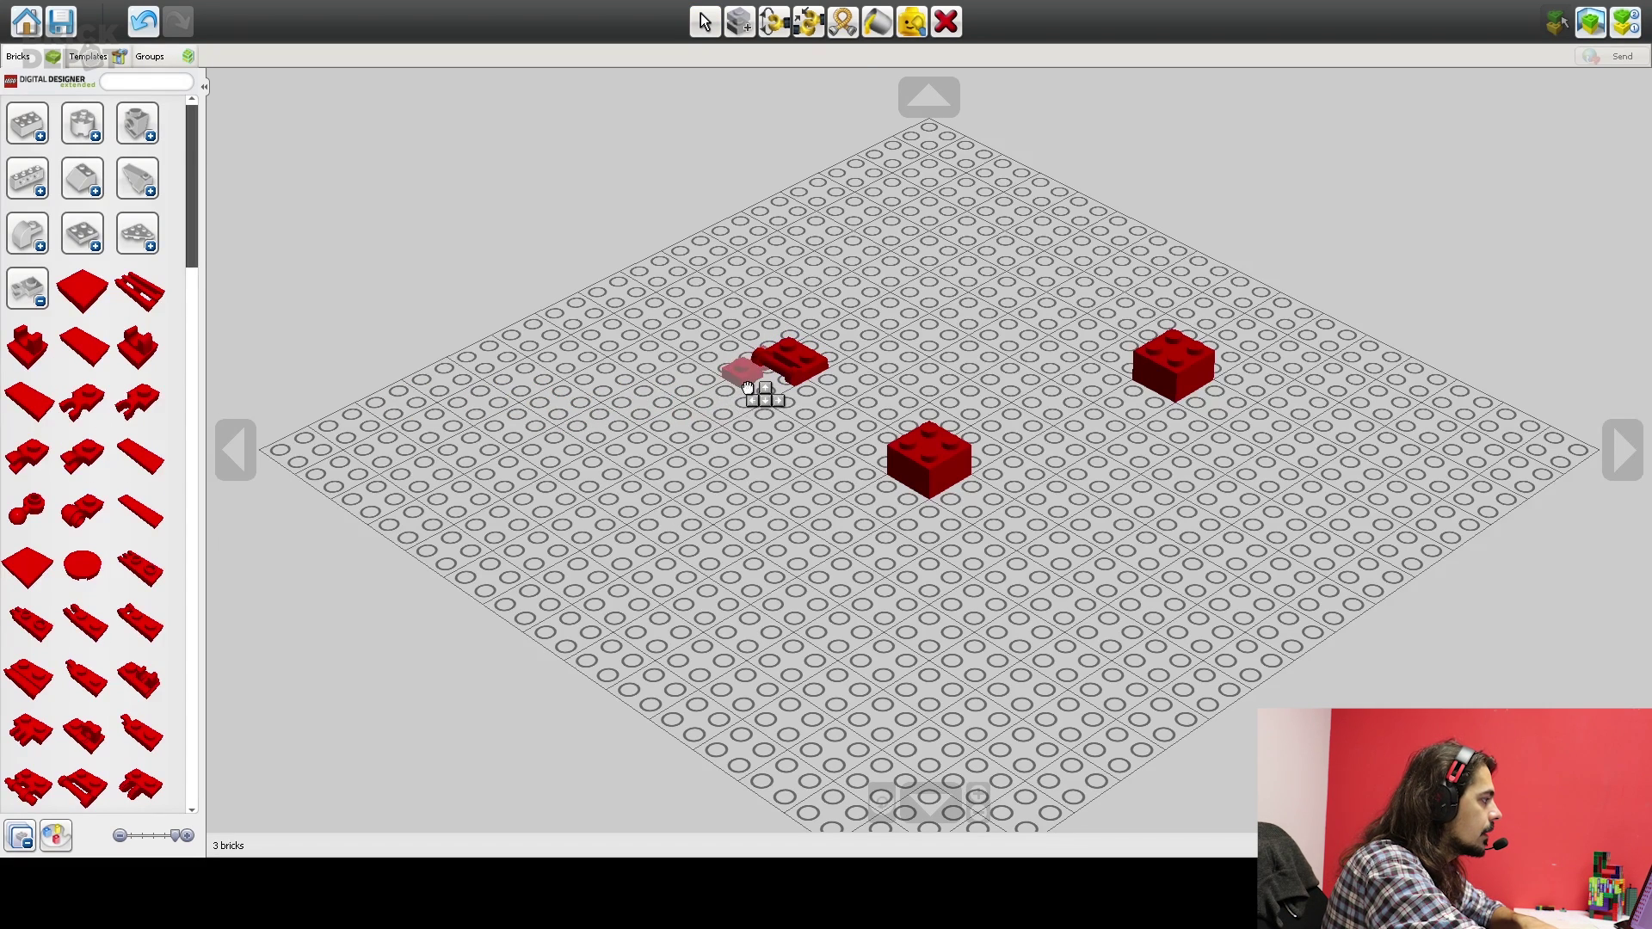
{"action": "left_click", "coordinate": [762, 399]}
{"action": "scroll", "coordinate": [791, 437], "scroll_direction": "up", "scroll_amount": 5}
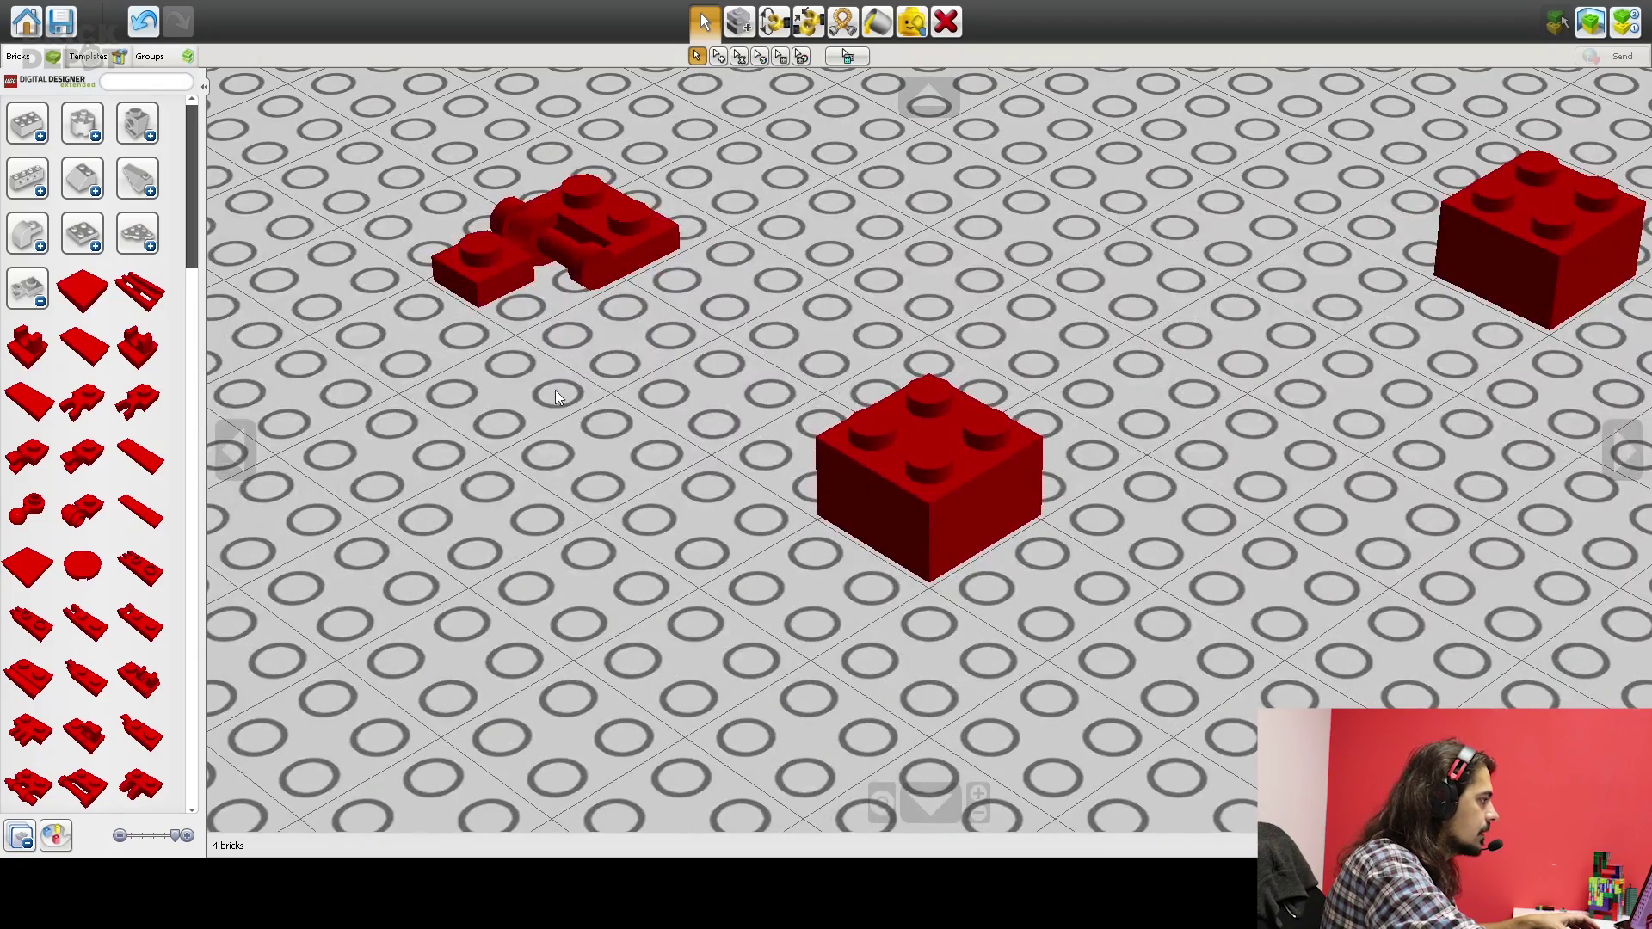
Swing the 1x1 clip plate around its stick with the Hinge tool to an angle of about 150 degrees.
{"action": "right_click_drag", "start_coordinate": [555, 396], "coordinate": [549, 364]}
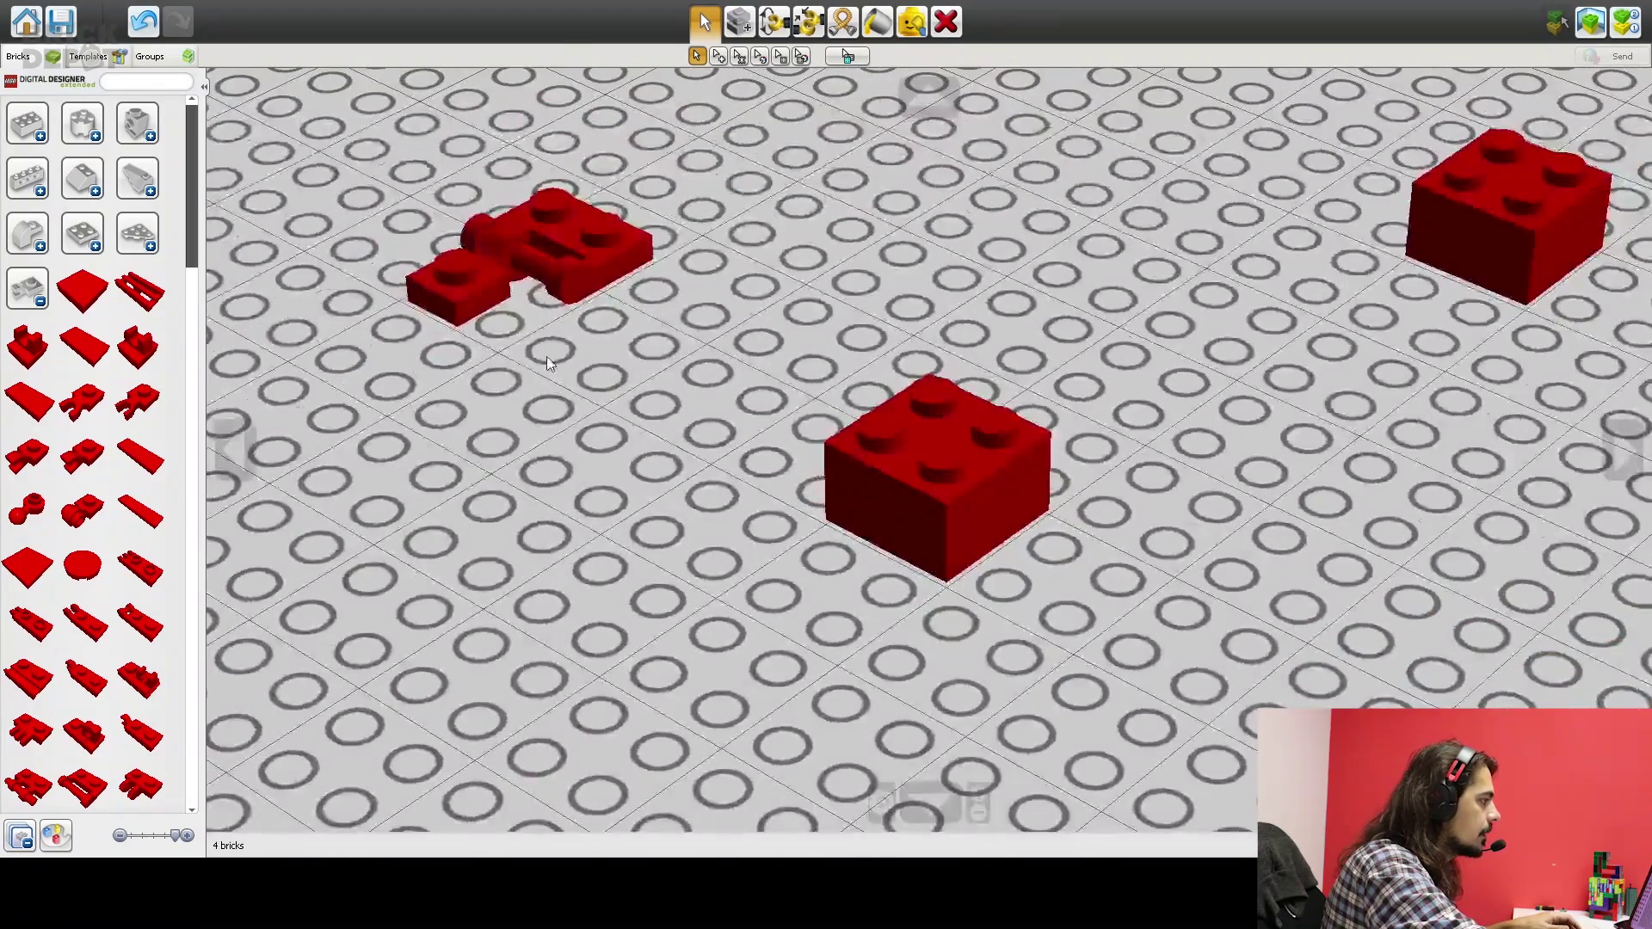
{"action": "middle_click_drag", "start_coordinate": [549, 364], "coordinate": [929, 551]}
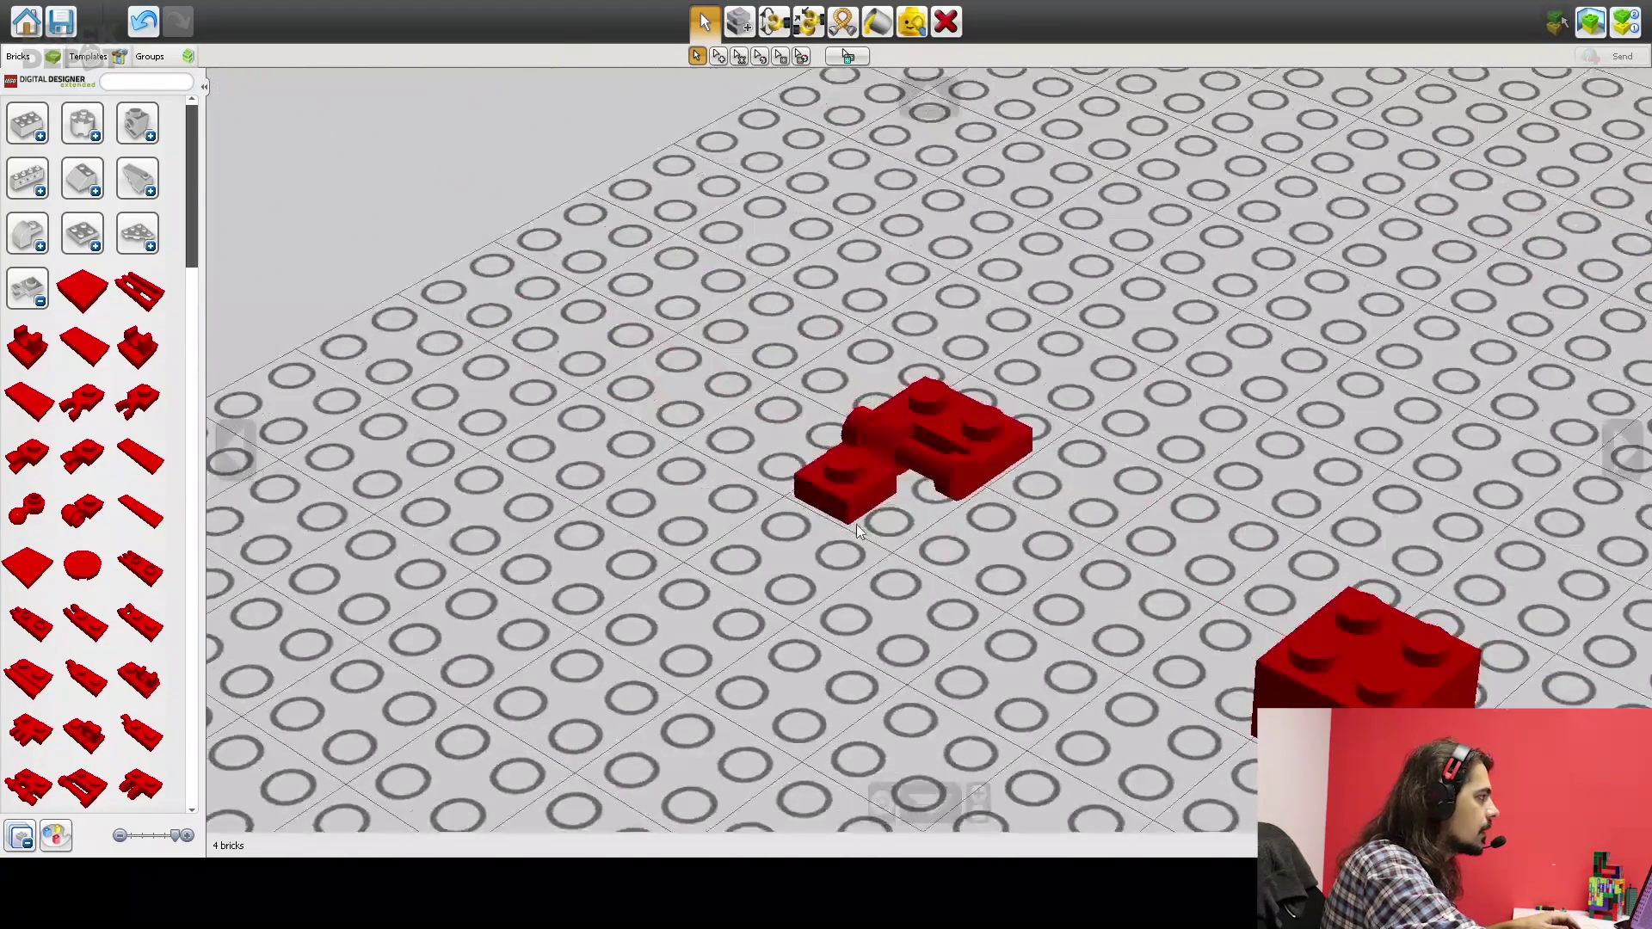
{"action": "left_click", "coordinate": [774, 21]}
{"action": "left_click", "coordinate": [828, 489]}
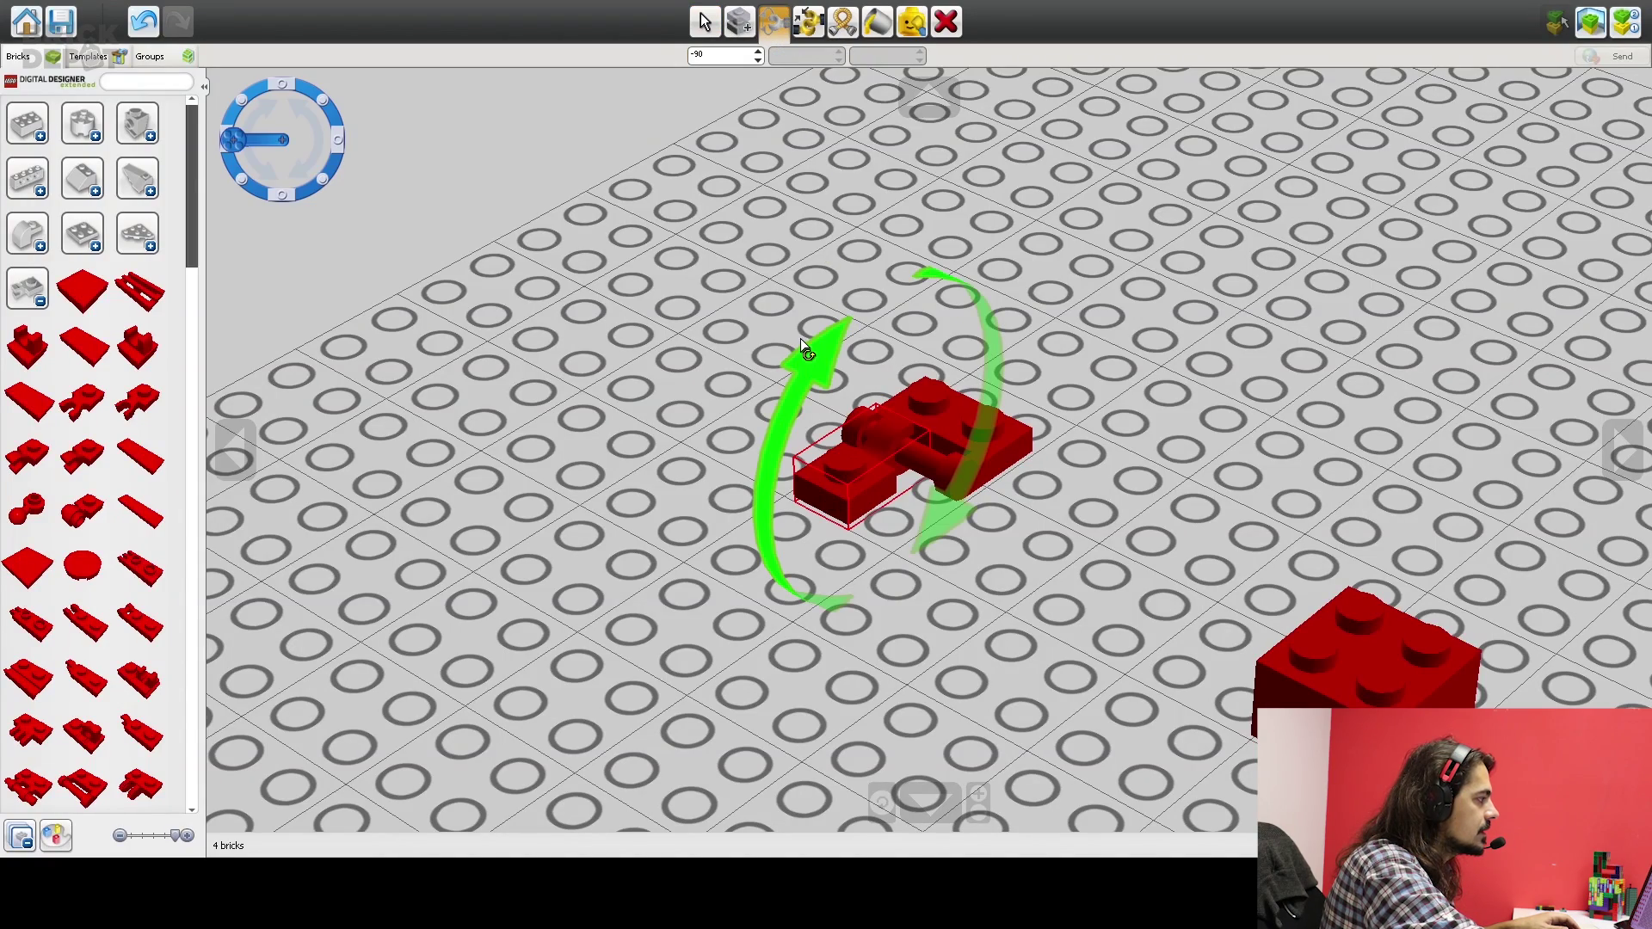
{"action": "left_click_drag", "start_coordinate": [790, 402], "coordinate": [792, 356]}
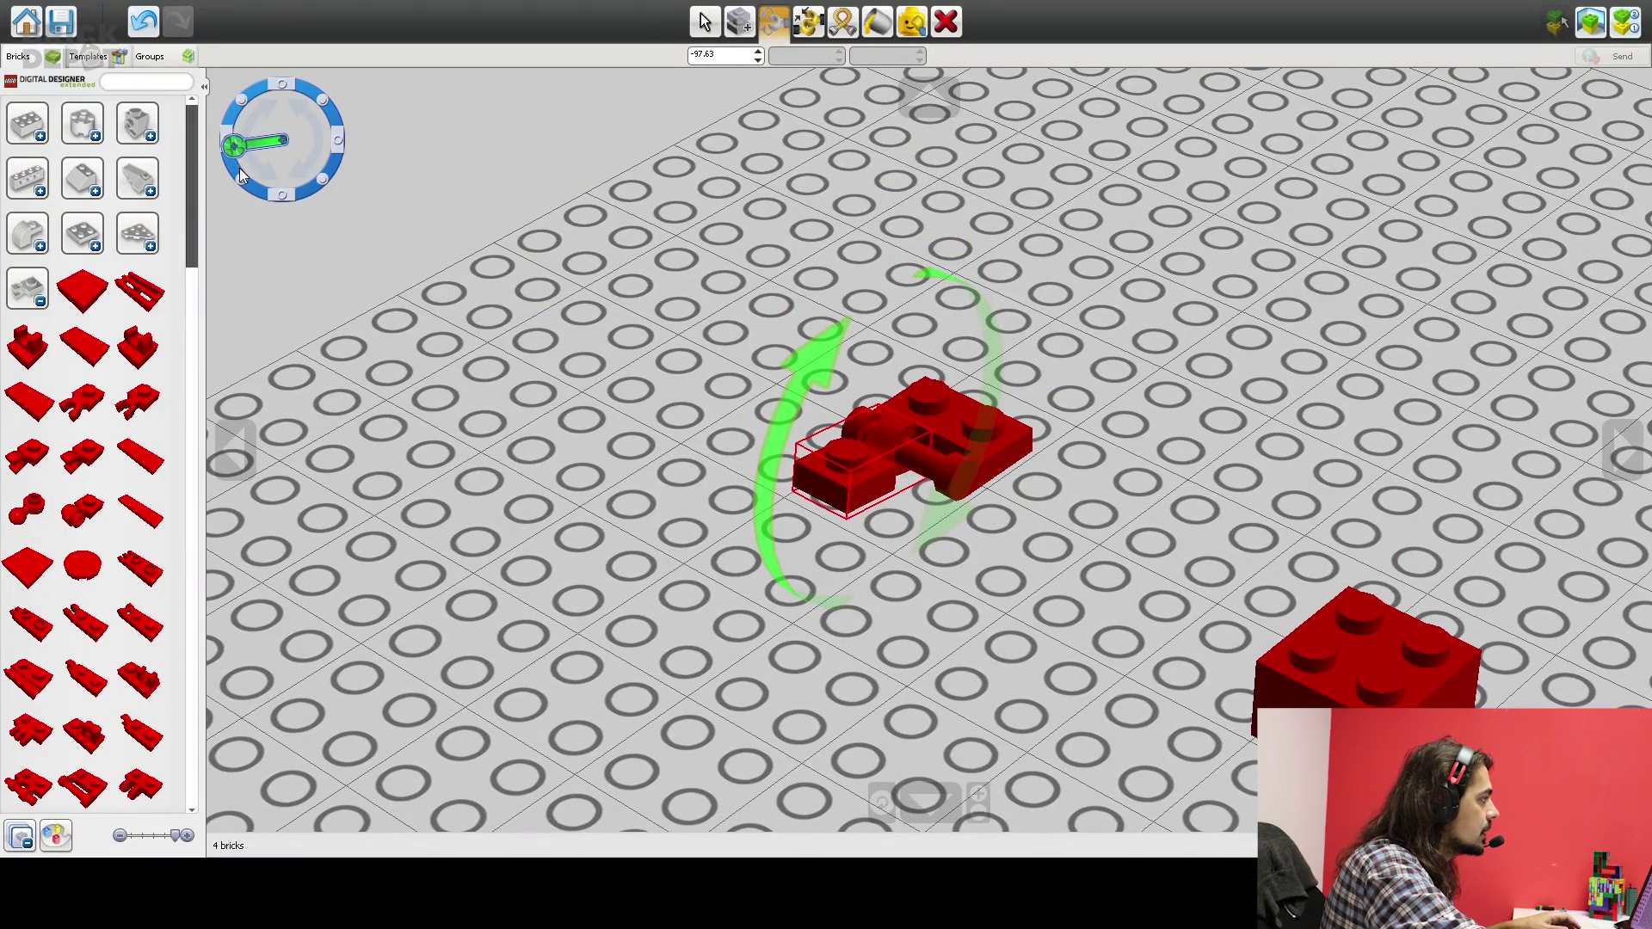
{"action": "mouse_move", "coordinate": [234, 138]}
{"action": "left_mouse_down"}
{"action": "mouse_move", "coordinate": [237, 122]}
{"action": "mouse_move", "coordinate": [258, 169]}
{"action": "mouse_move", "coordinate": [245, 107]}
{"action": "mouse_move", "coordinate": [255, 160]}
{"action": "mouse_move", "coordinate": [231, 120]}
{"action": "mouse_move", "coordinate": [231, 148]}
{"action": "mouse_move", "coordinate": [237, 105]}
{"action": "mouse_move", "coordinate": [242, 134]}
{"action": "left_mouse_up"}
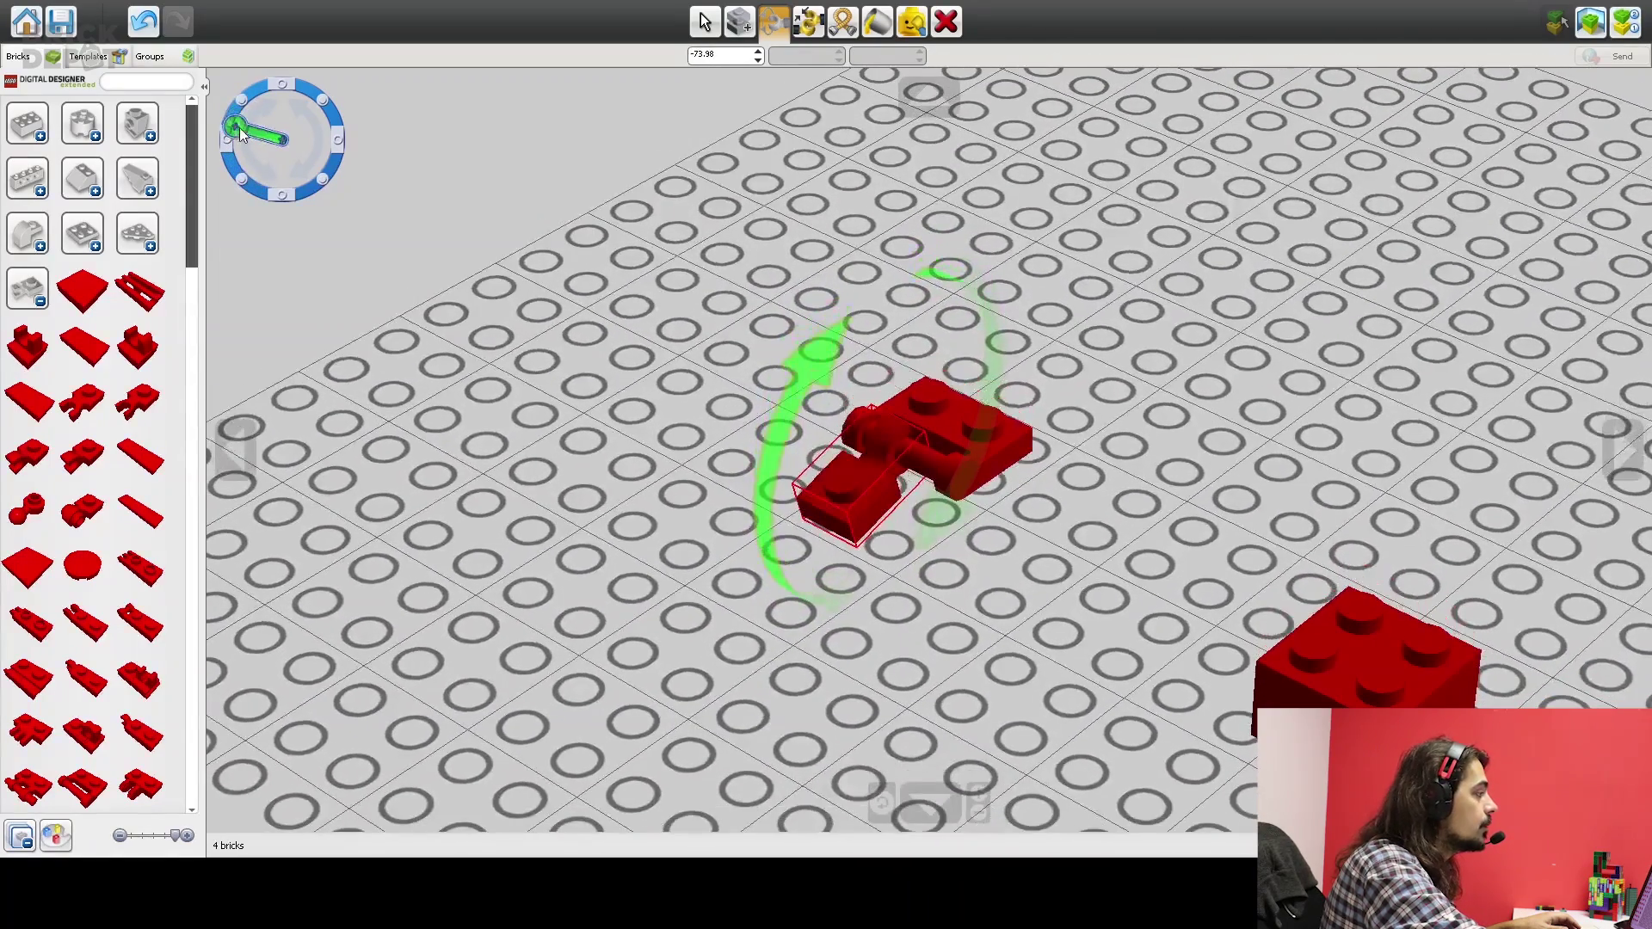
{"action": "left_click", "coordinate": [721, 54]}
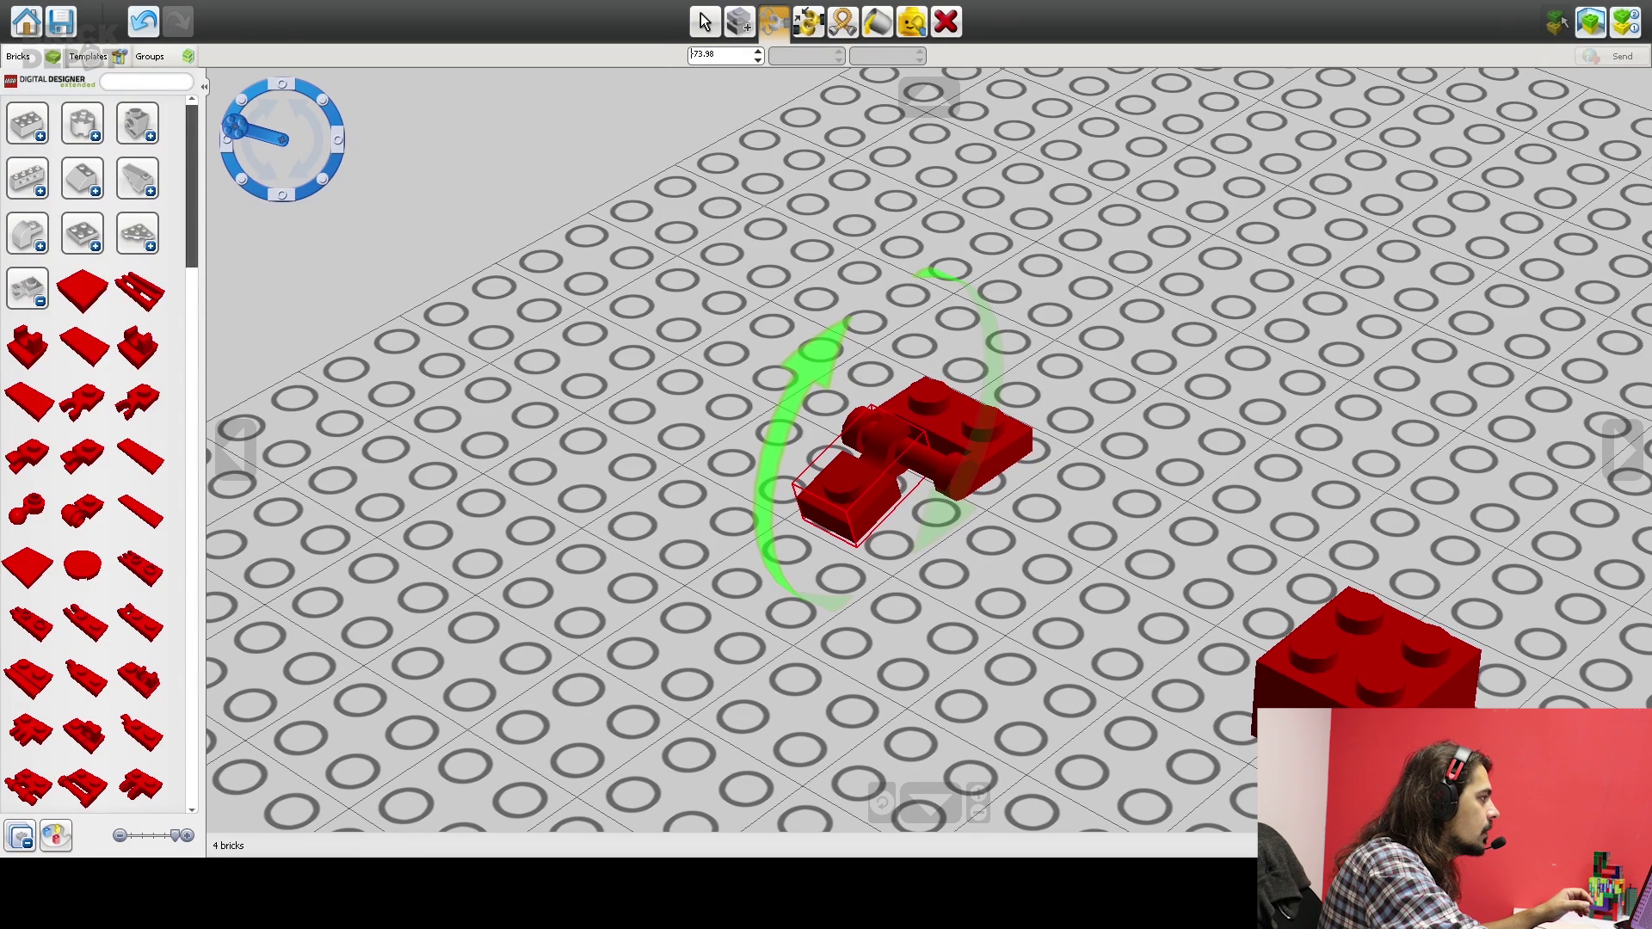
{"action": "key", "text": "Return"}
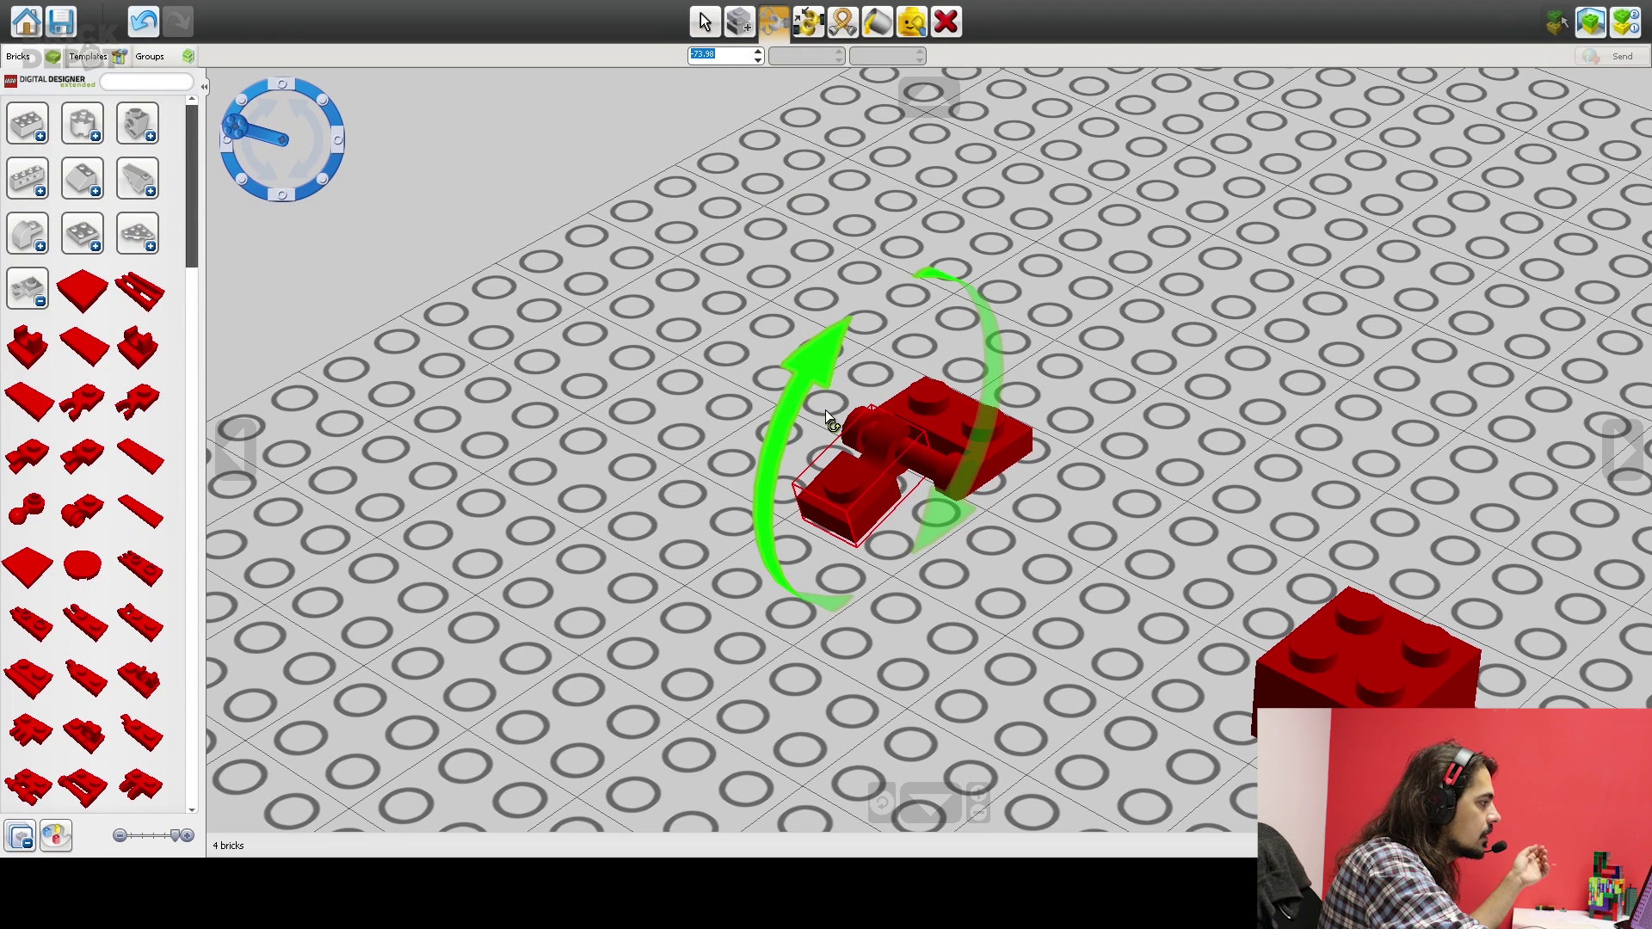
{"action": "left_click_drag", "start_coordinate": [826, 417], "coordinate": [1207, 336]}
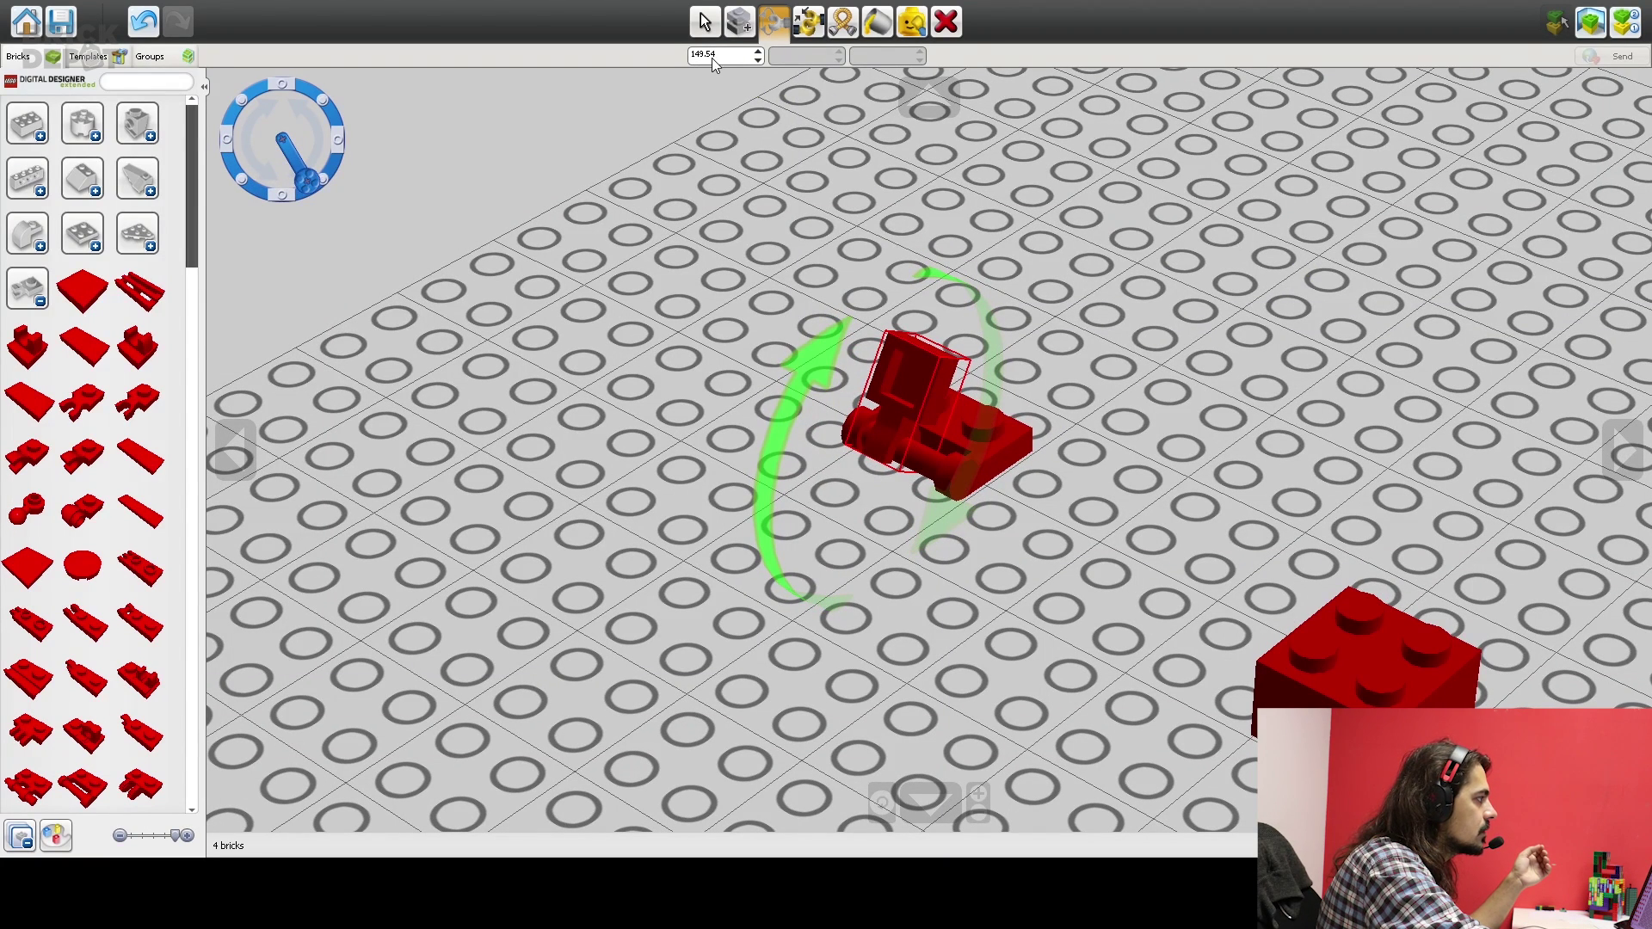
{"action": "left_click_drag", "start_coordinate": [701, 58], "coordinate": [691, 55]}
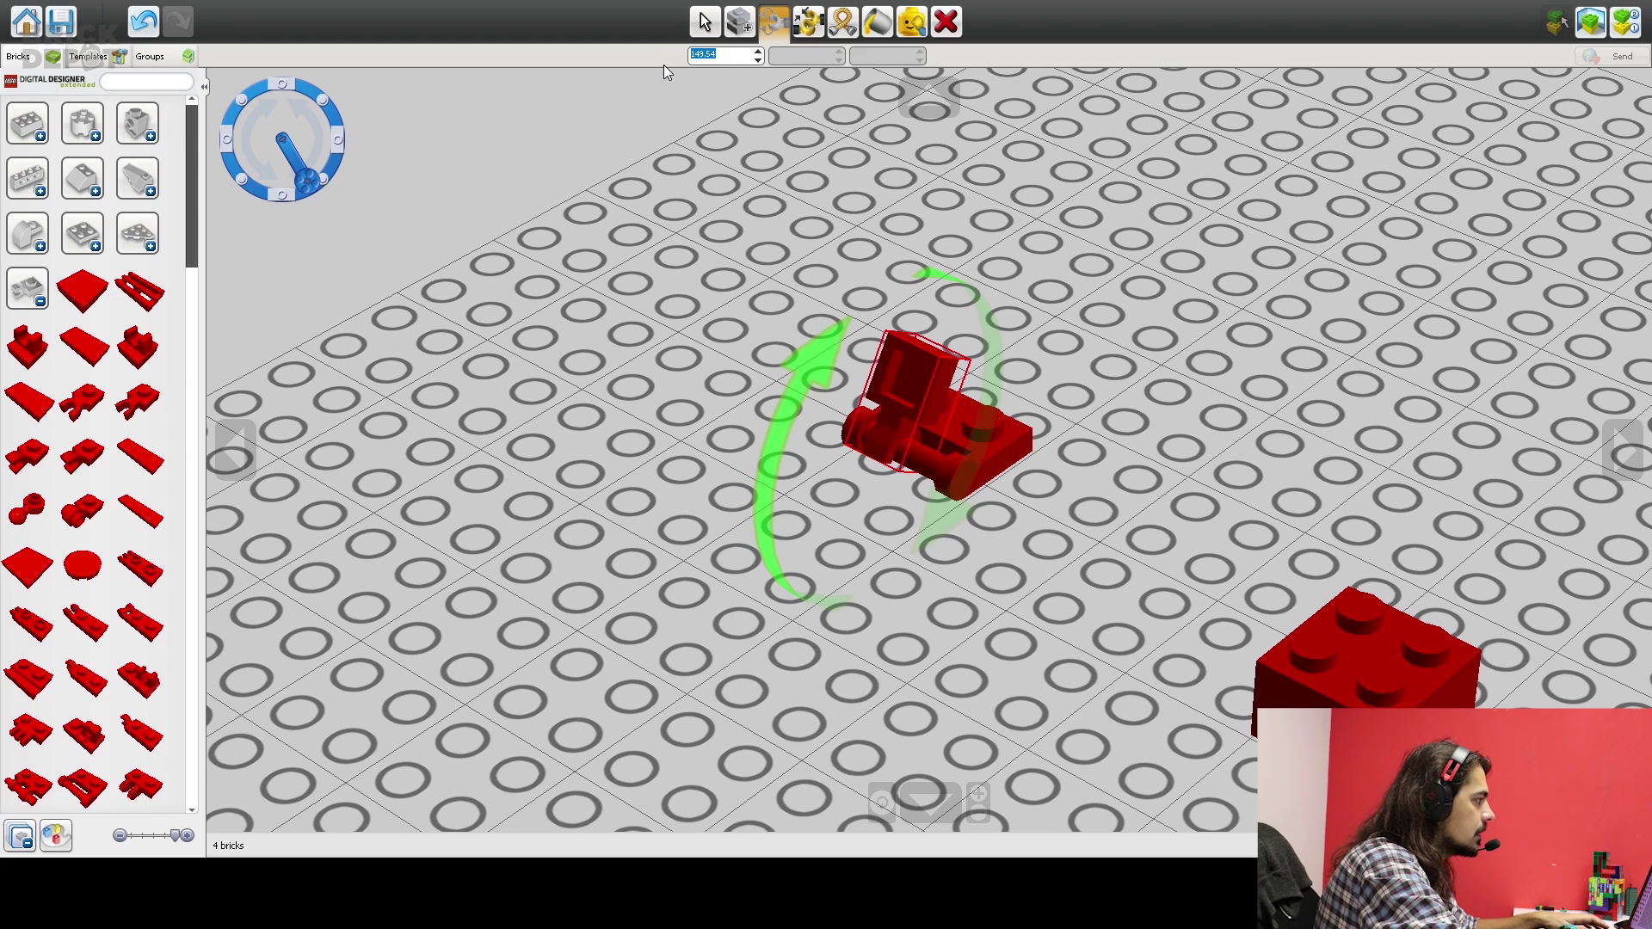
{"action": "type", "text": "130"}
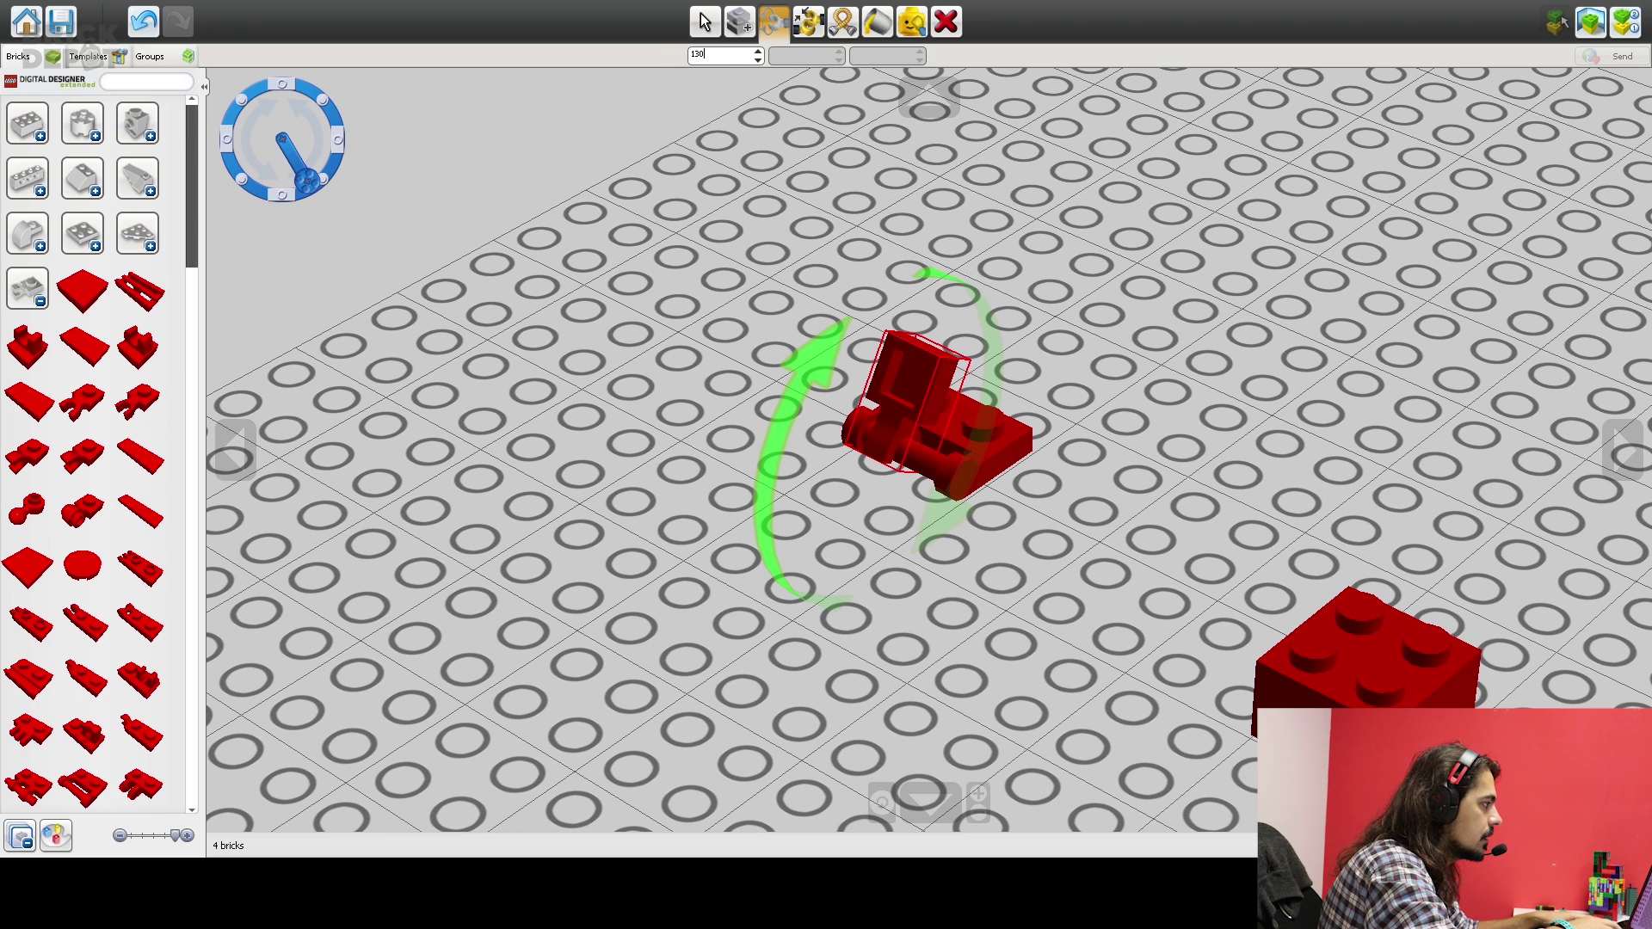
{"action": "key", "text": "Escape"}
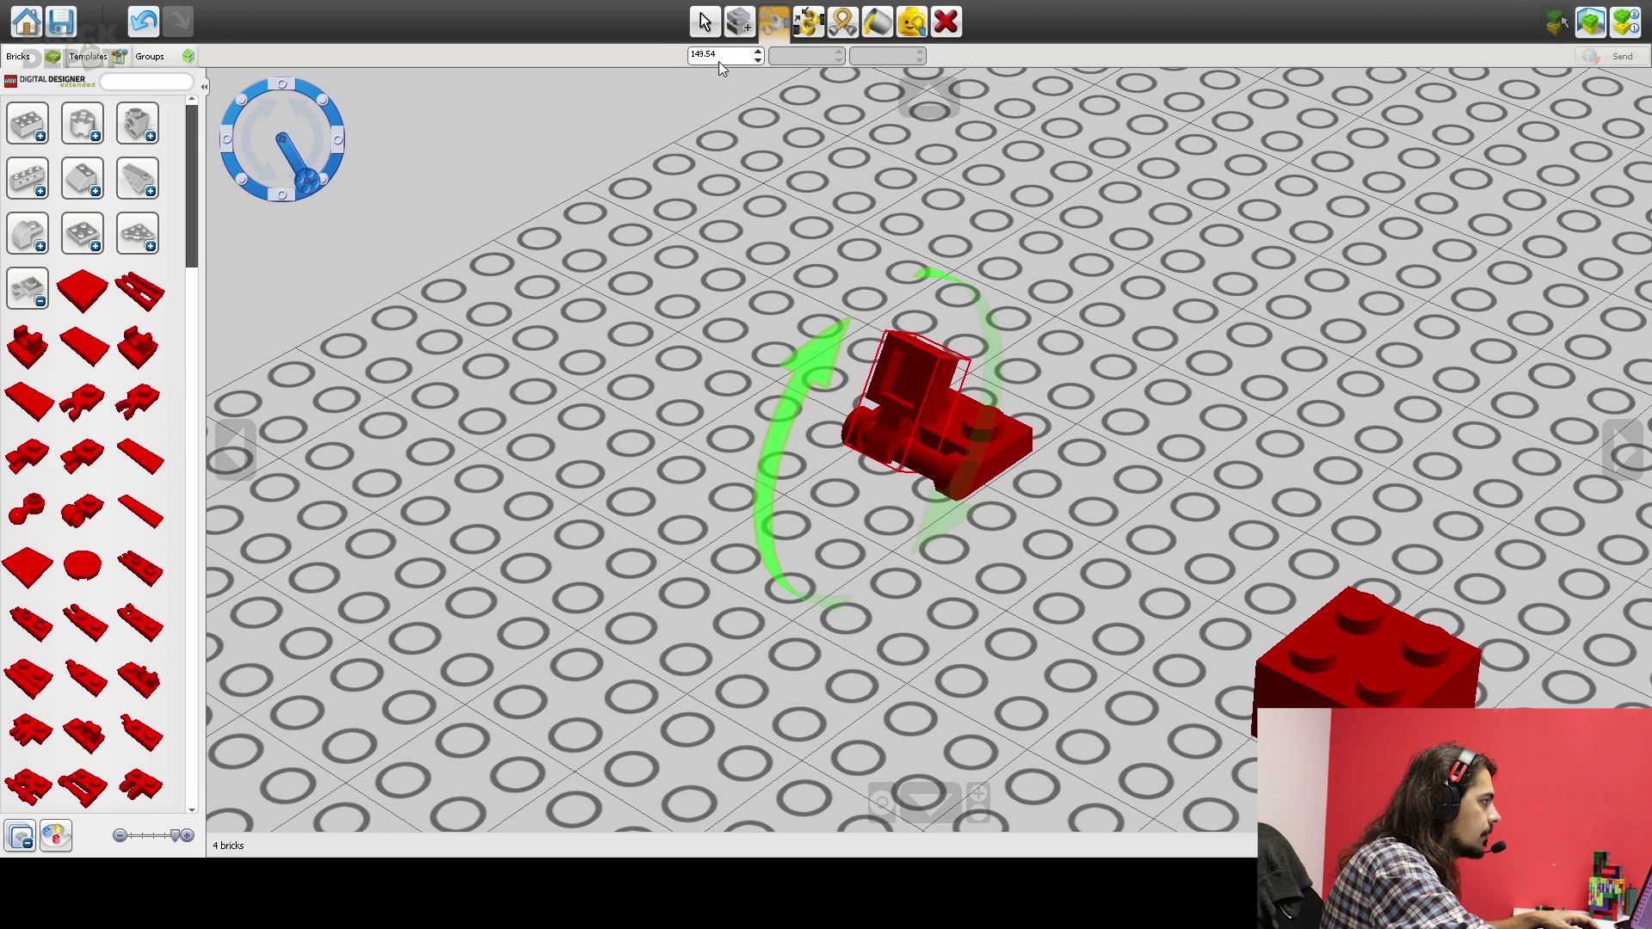
Set the clip plate's hinge angle to 155 degrees.
{"action": "left_click_drag", "start_coordinate": [720, 60], "coordinate": [678, 59]}
{"action": "type", "text": "155"}
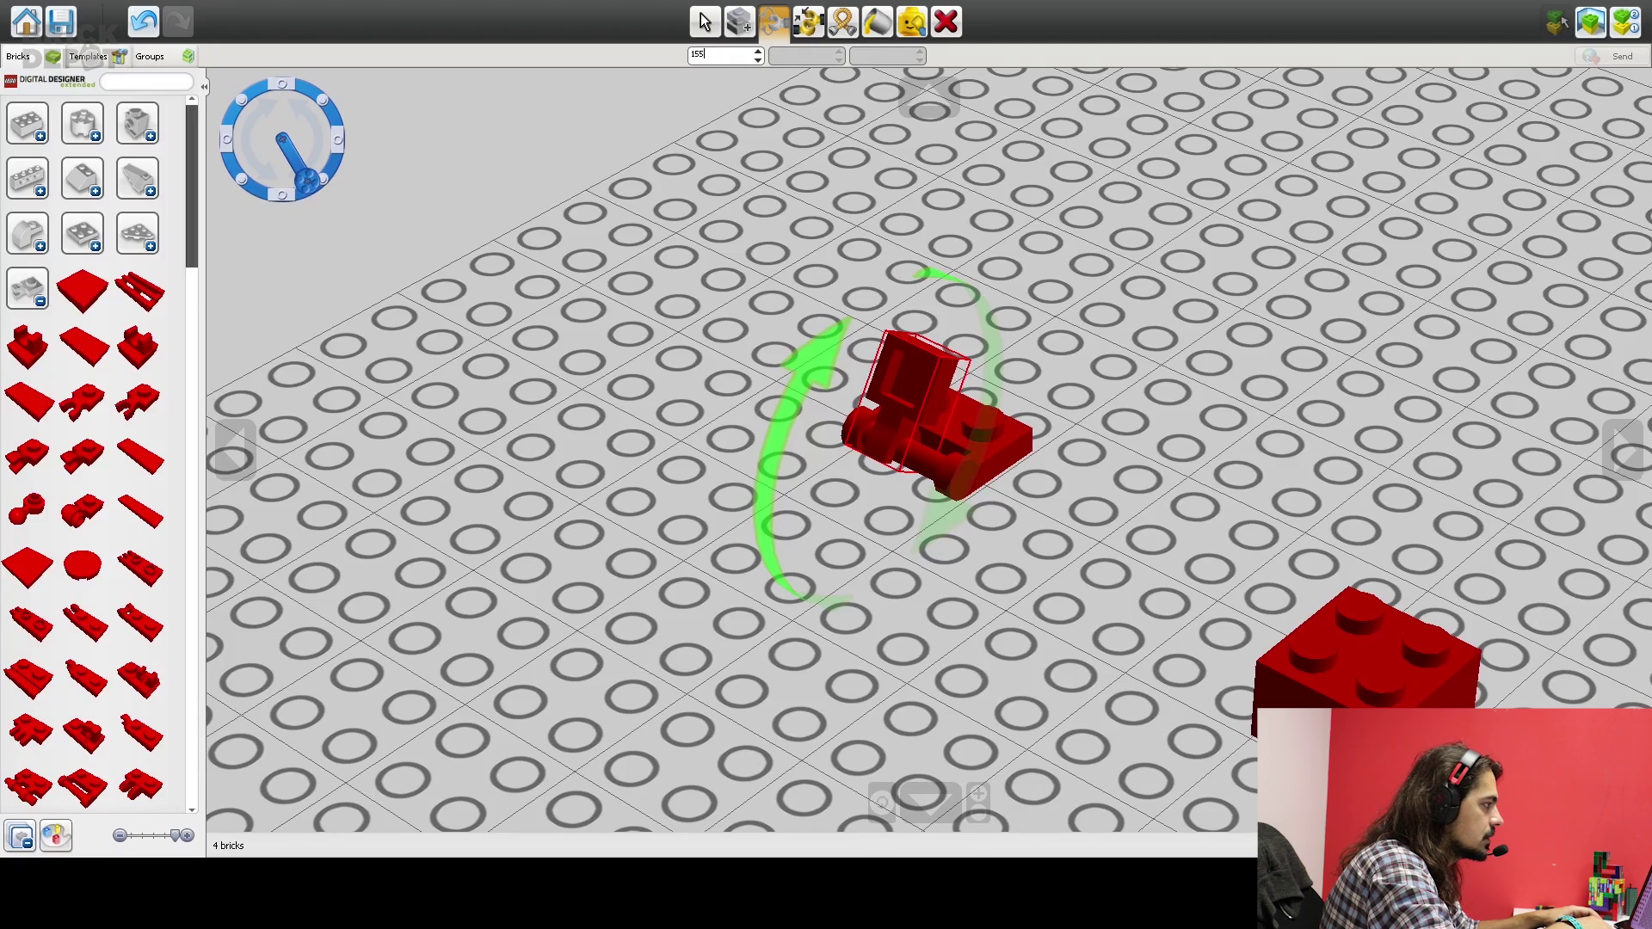
{"action": "key", "text": "Return"}
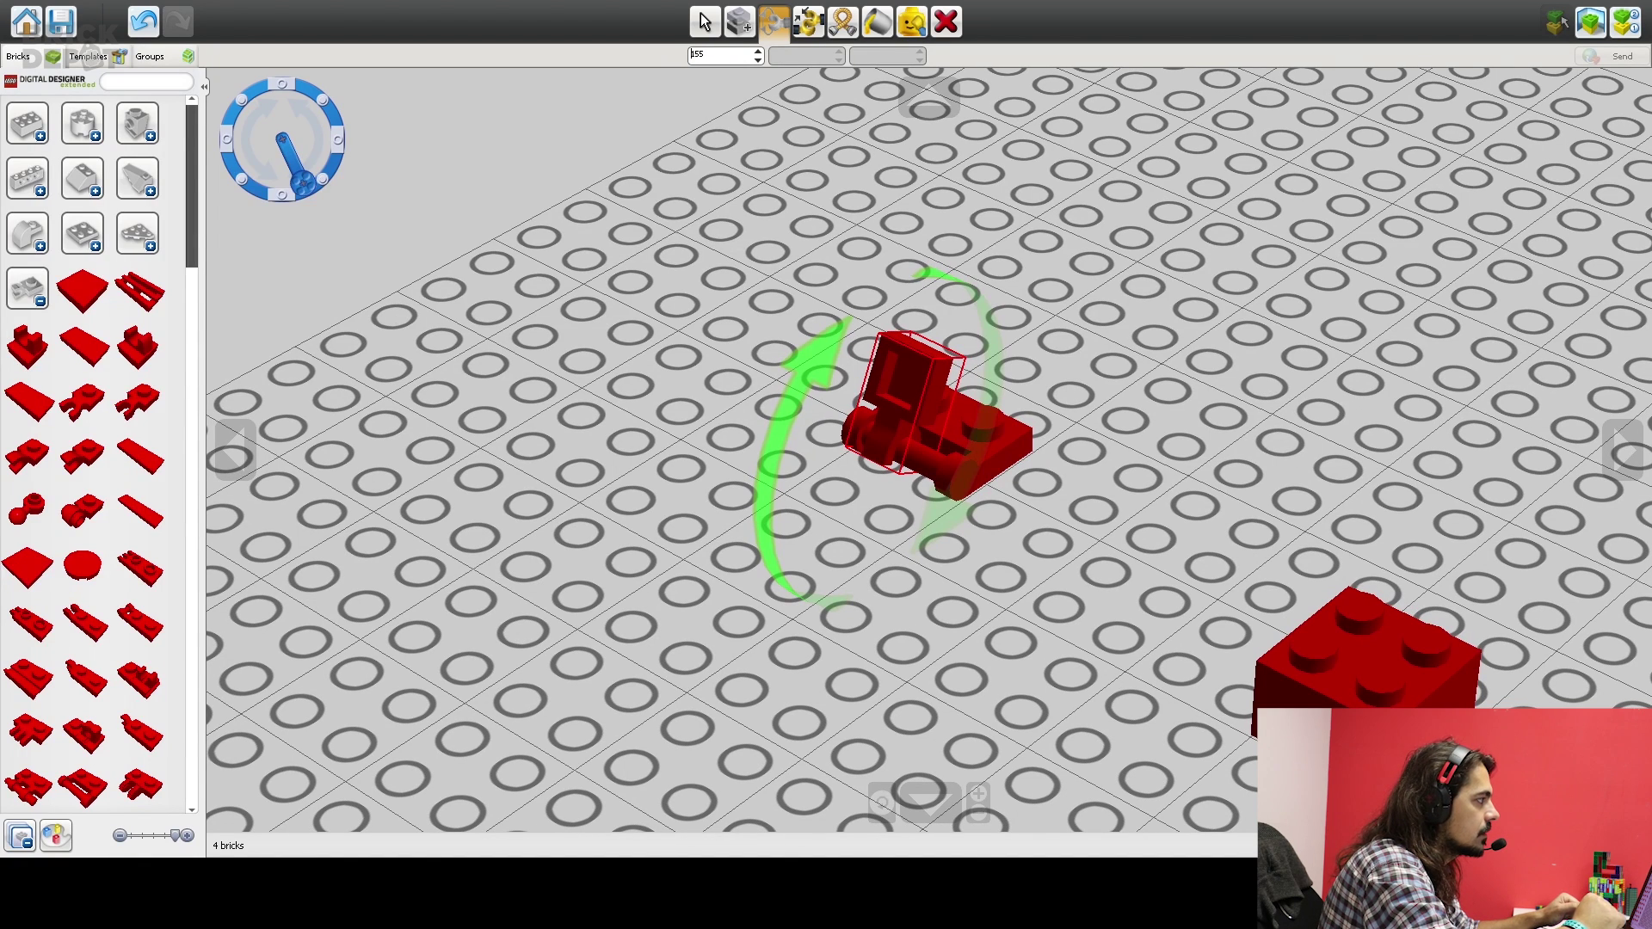
Bring up the direction handles of the Hinge Align tool on the 1x1 clip plate.
{"action": "left_click", "coordinate": [804, 28]}
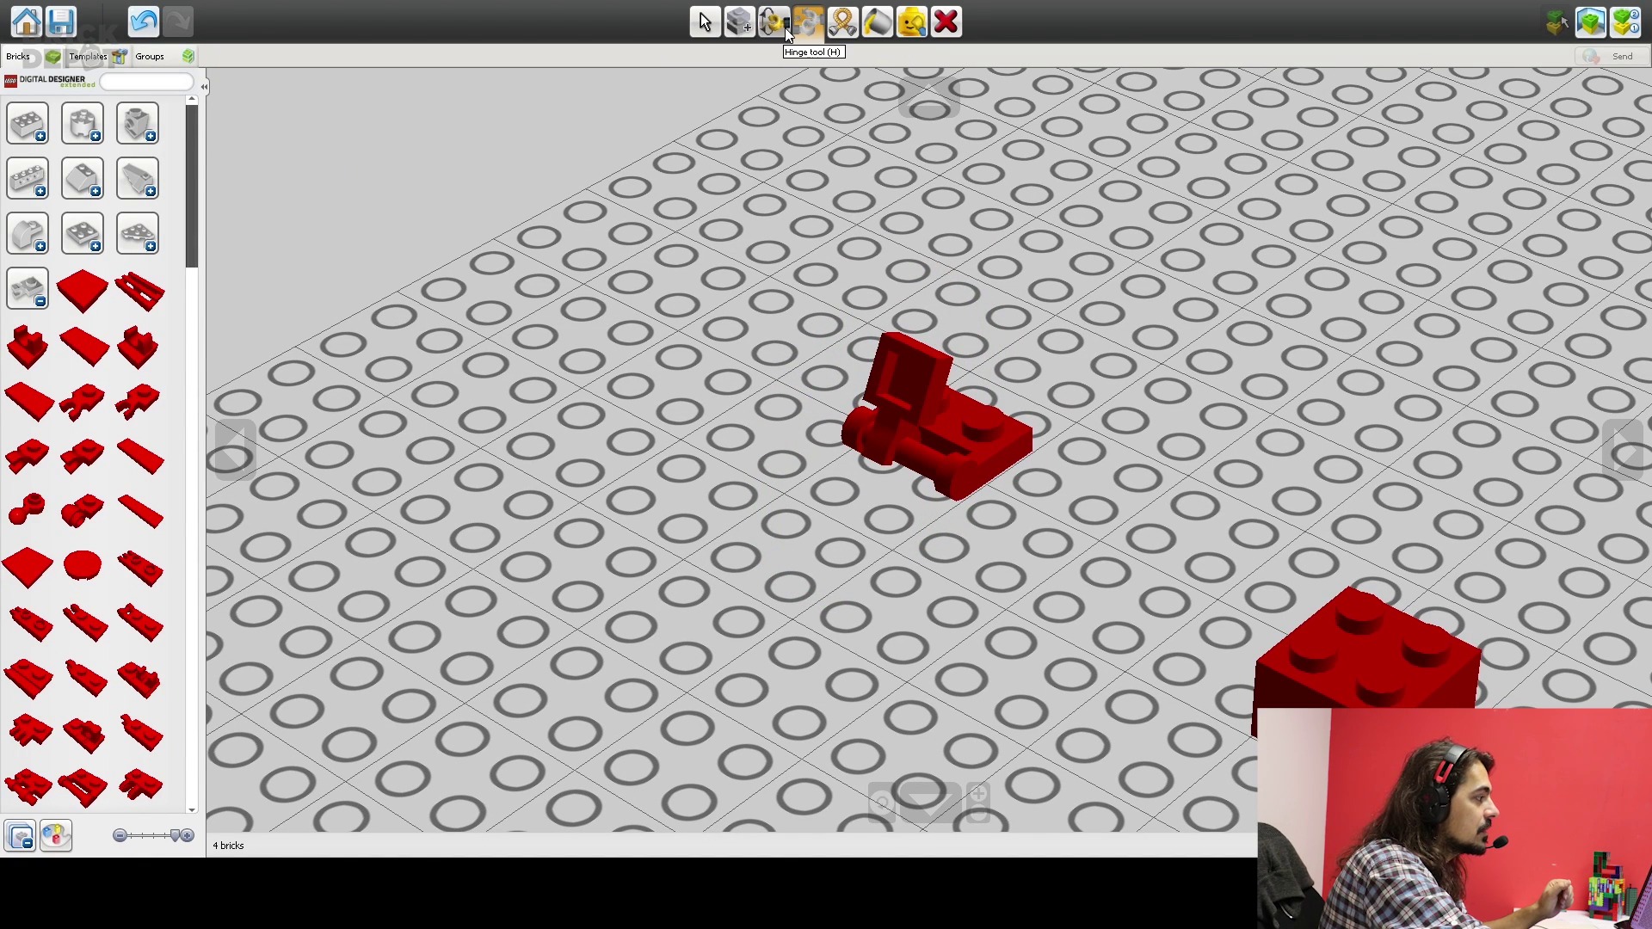
{"action": "mouse_move", "coordinate": [907, 365]}
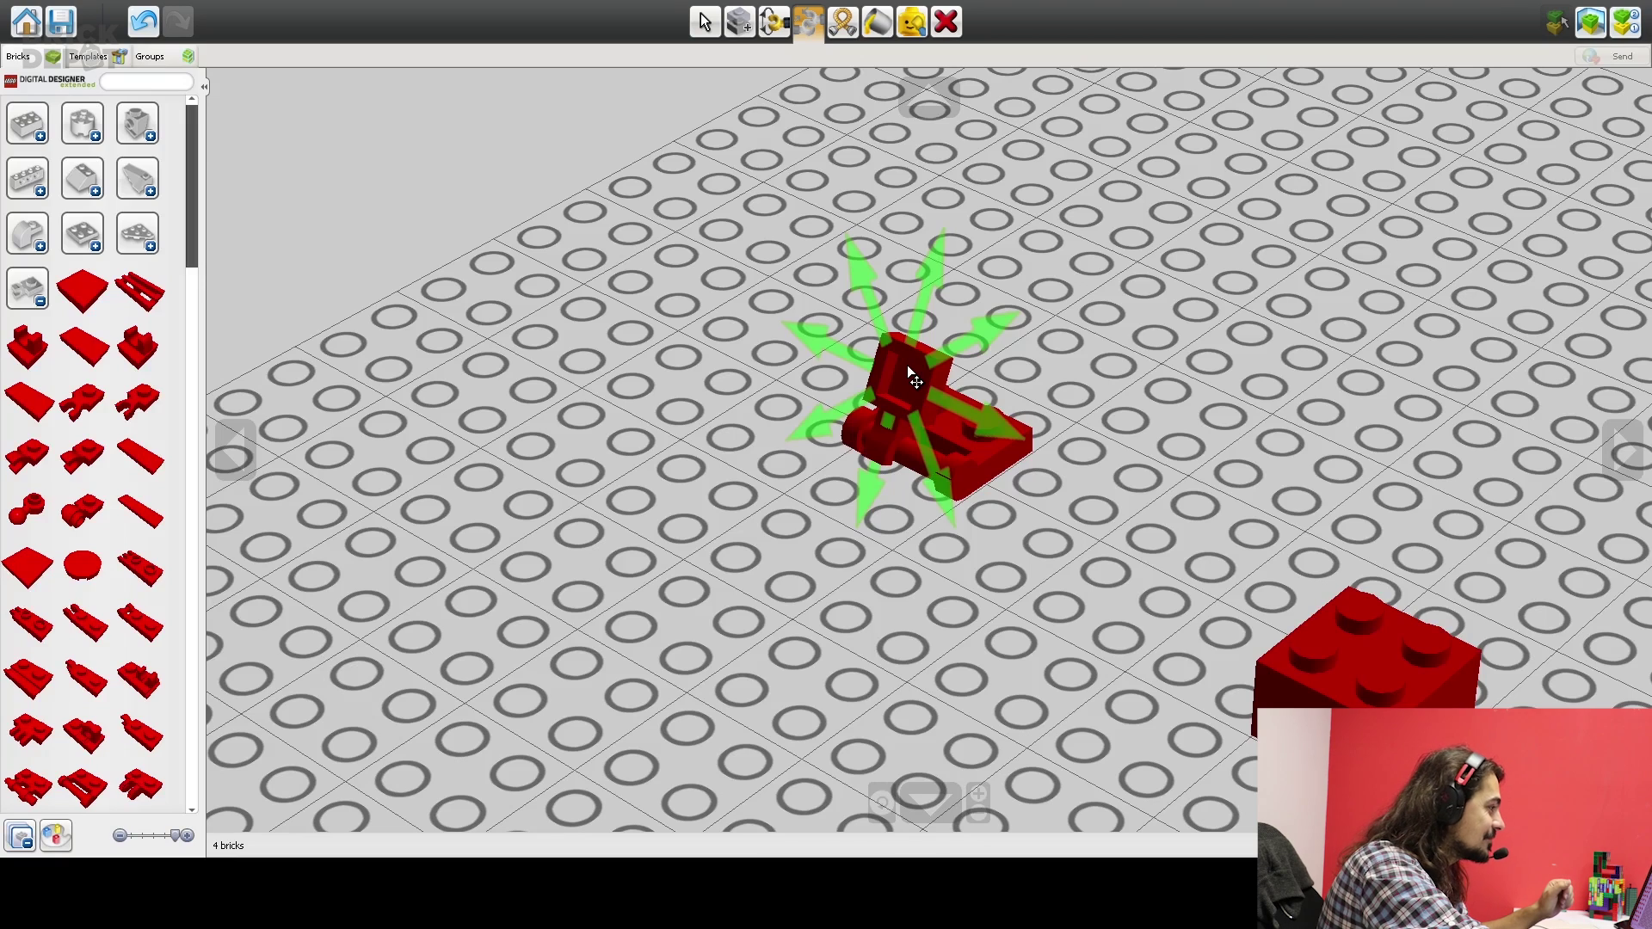
Place a STRING W. COUPL. POINTS 20M with one end on a stud of the centre 2x2 brick.
{"action": "left_click", "coordinate": [32, 291]}
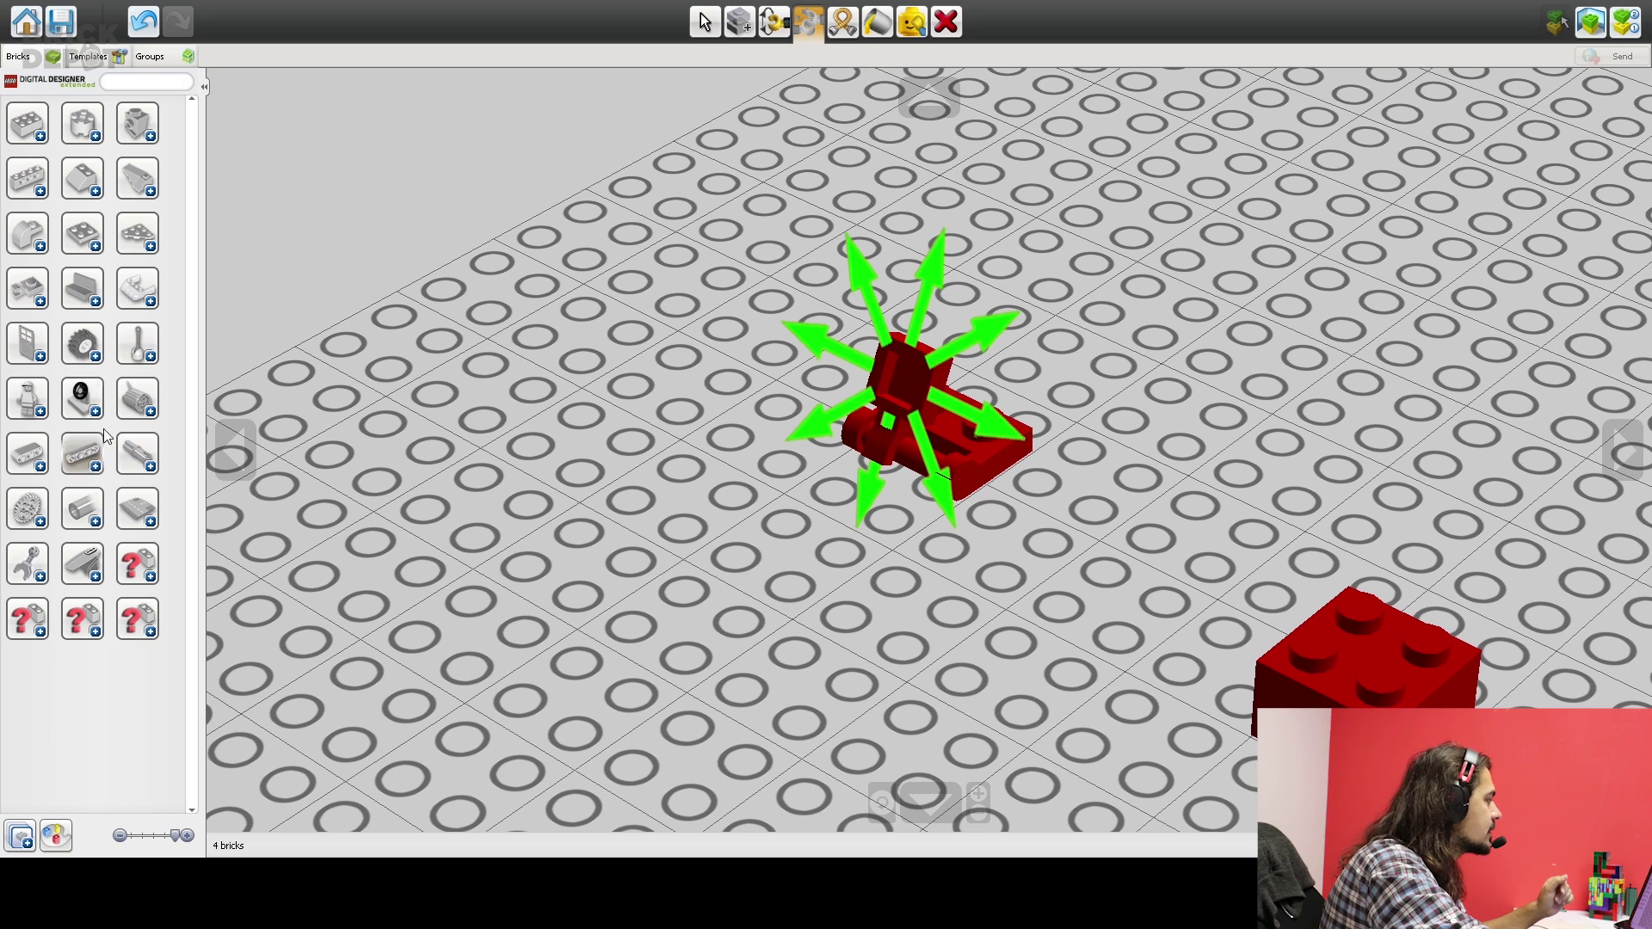
{"action": "left_click", "coordinate": [83, 517]}
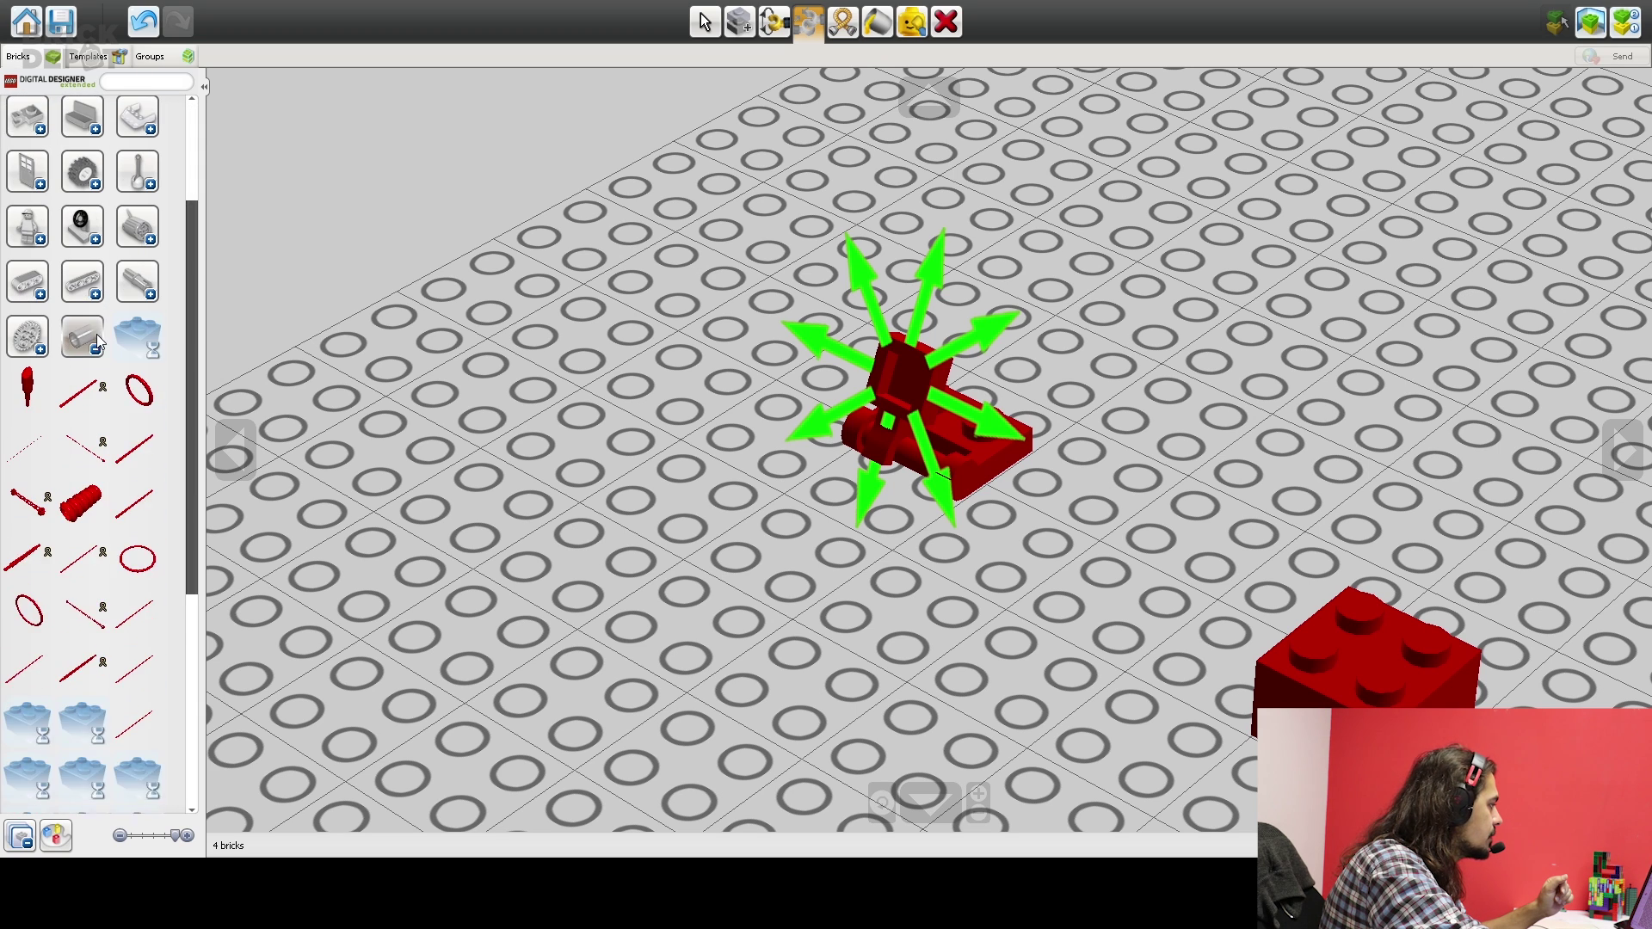
{"action": "scroll", "coordinate": [97, 334], "scroll_direction": "down", "scroll_amount": 4}
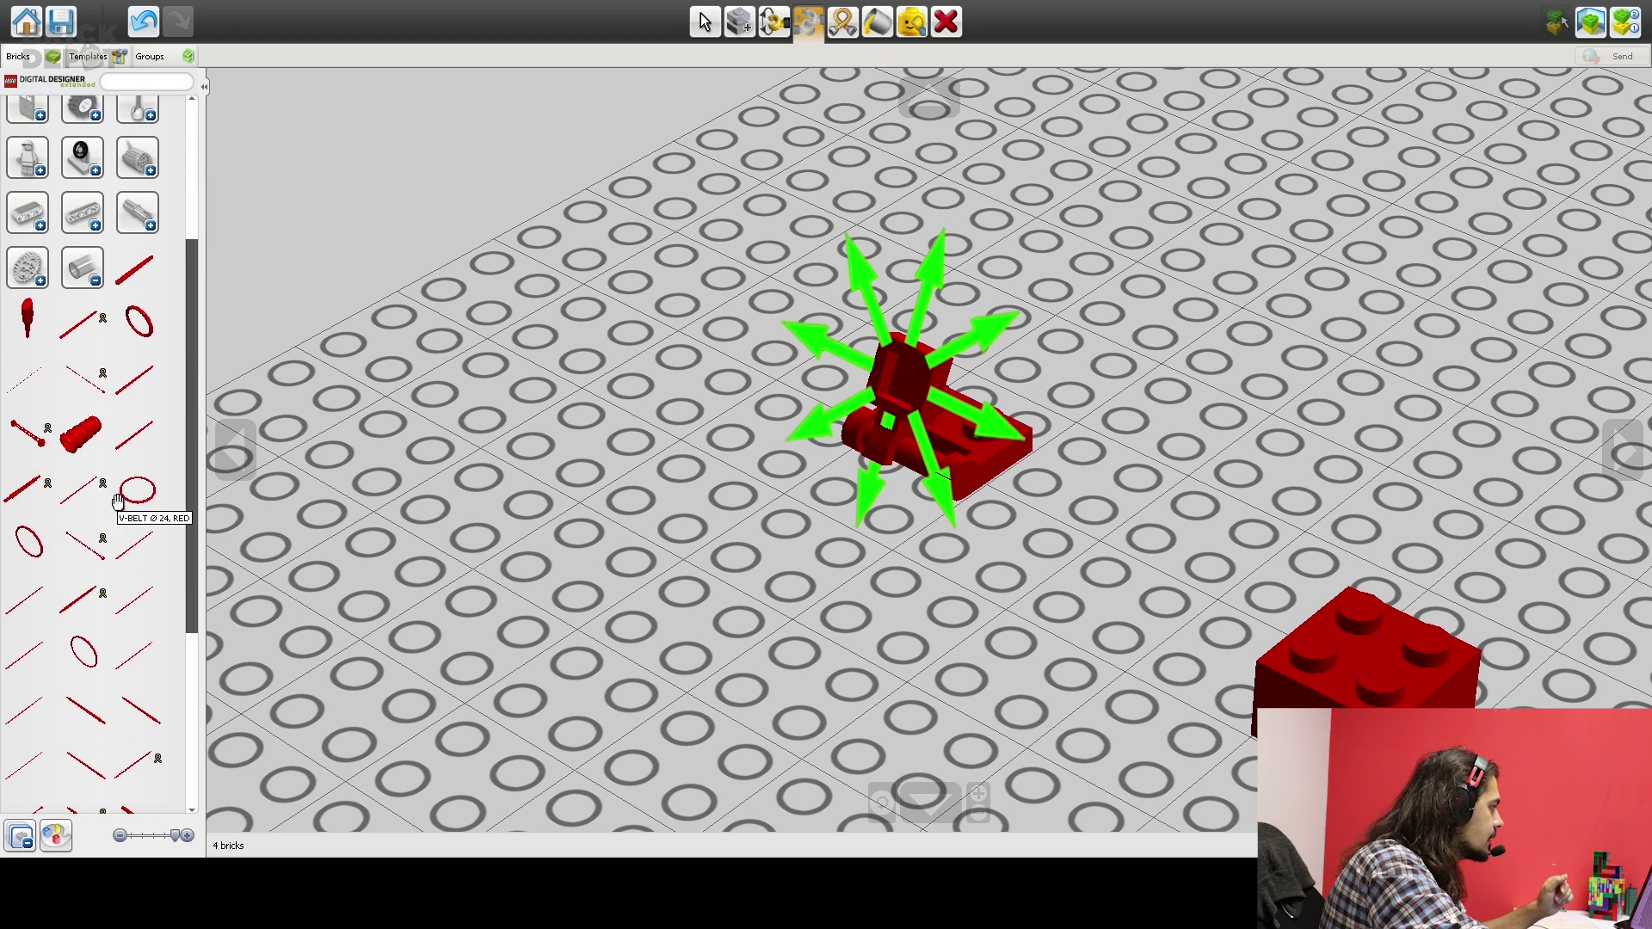
{"action": "scroll", "coordinate": [107, 456], "scroll_direction": "down", "scroll_amount": 2}
{"action": "scroll", "coordinate": [99, 431], "scroll_direction": "up", "scroll_amount": 3}
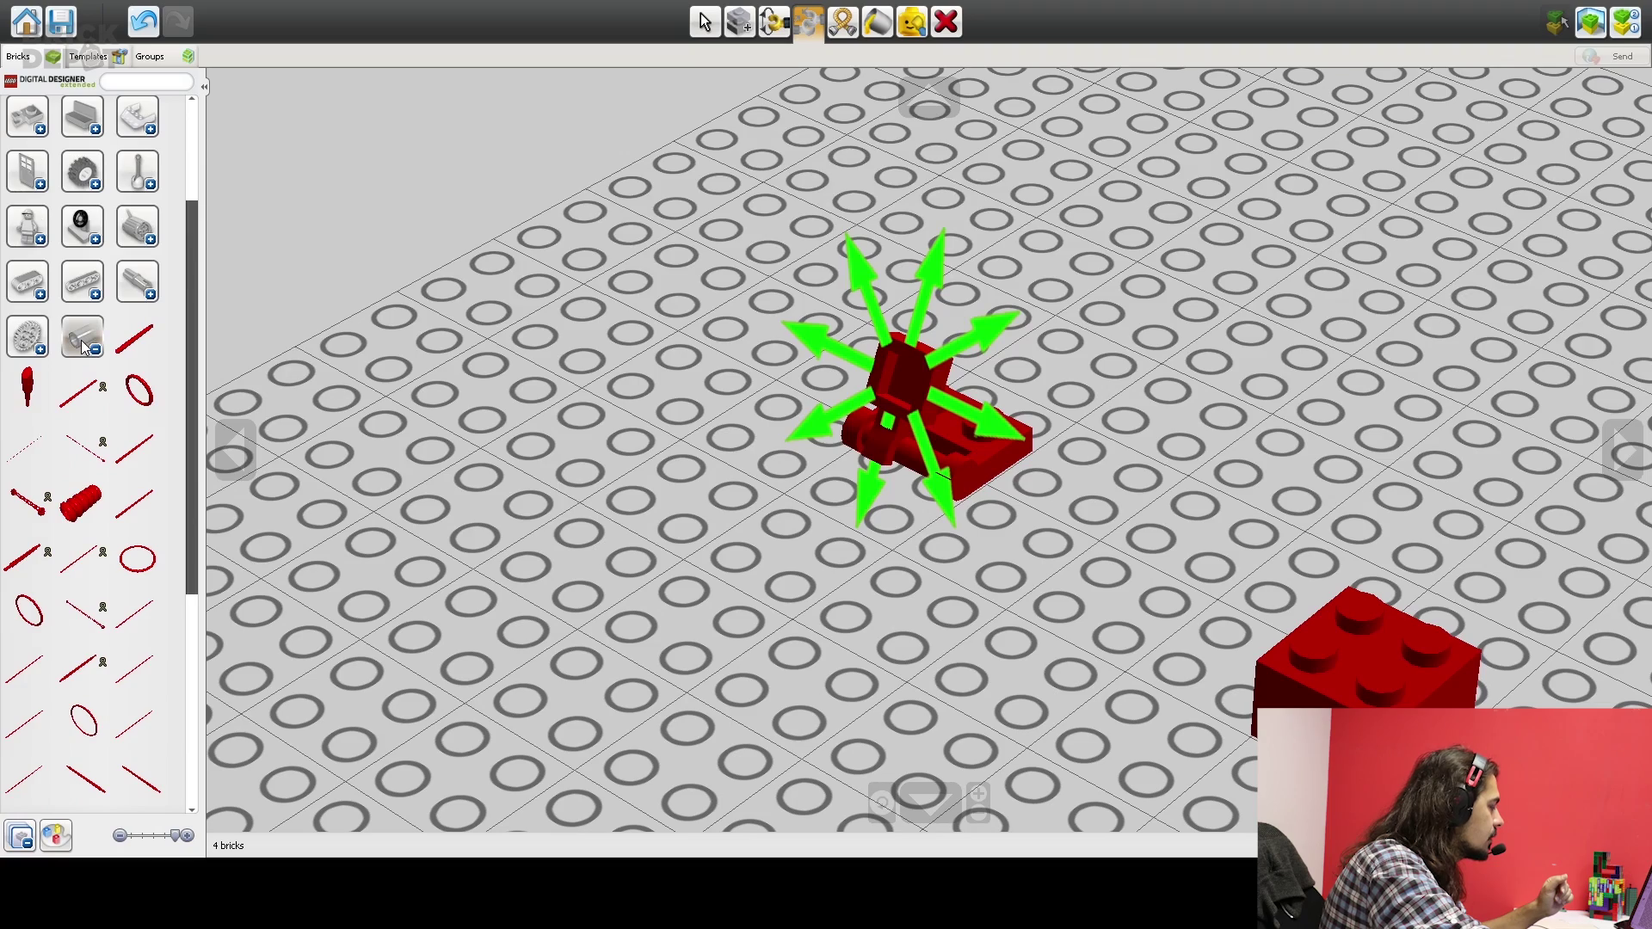
{"action": "scroll", "coordinate": [95, 525], "scroll_direction": "down", "scroll_amount": 4}
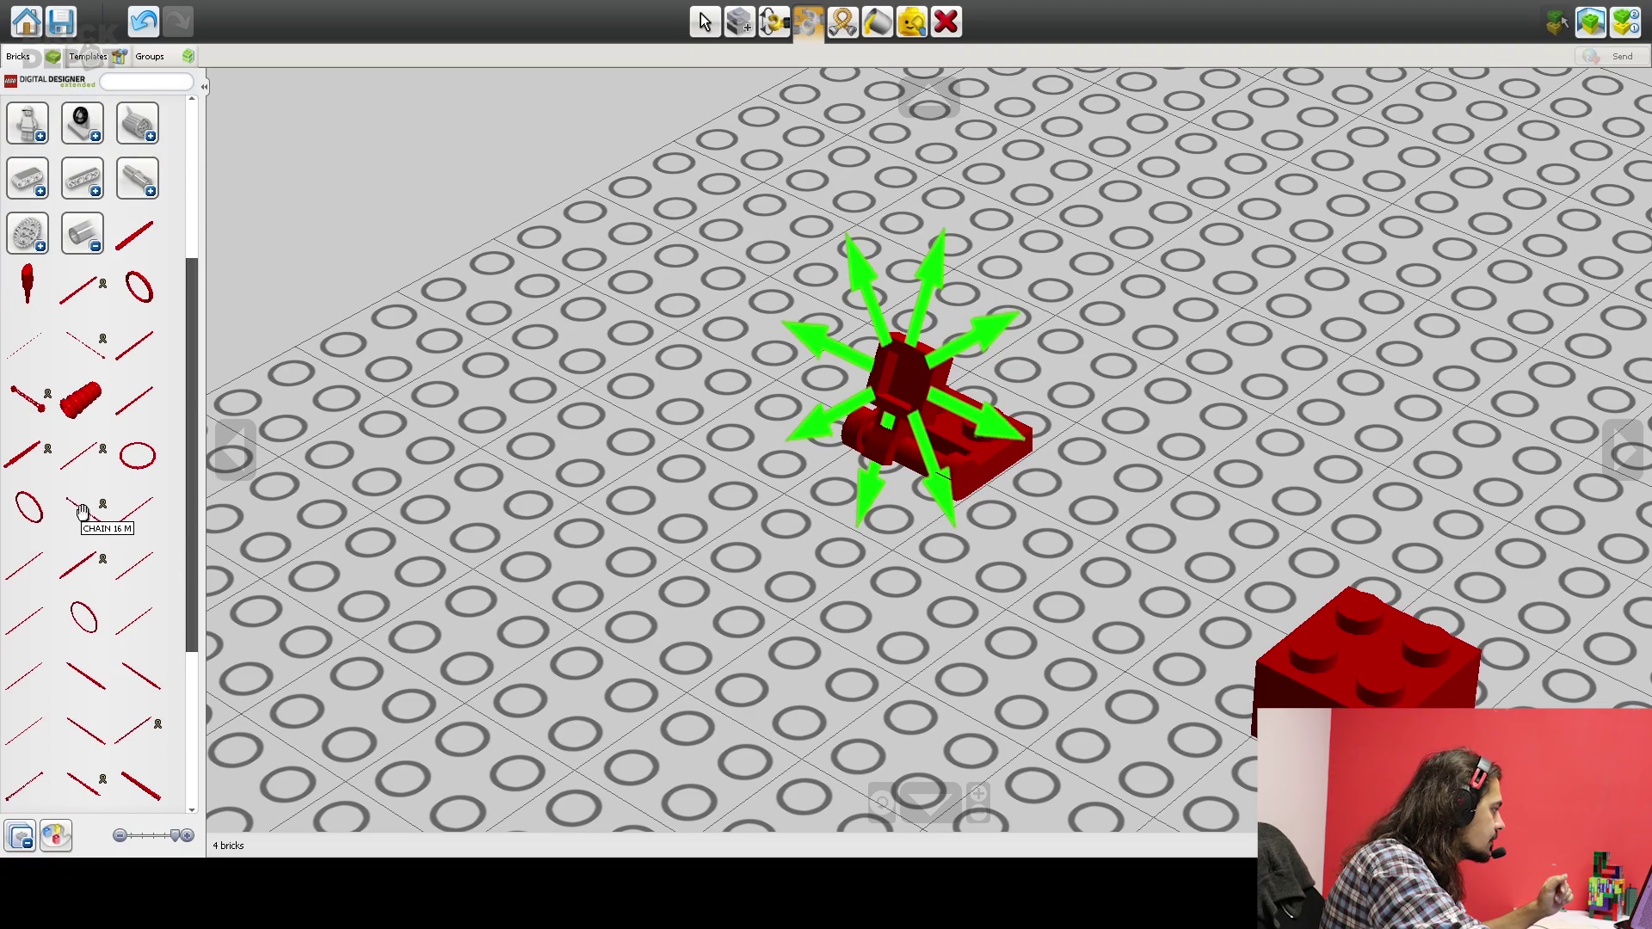
{"action": "left_click", "coordinate": [89, 645]}
{"action": "scroll", "coordinate": [826, 370], "scroll_direction": "down", "scroll_amount": 8}
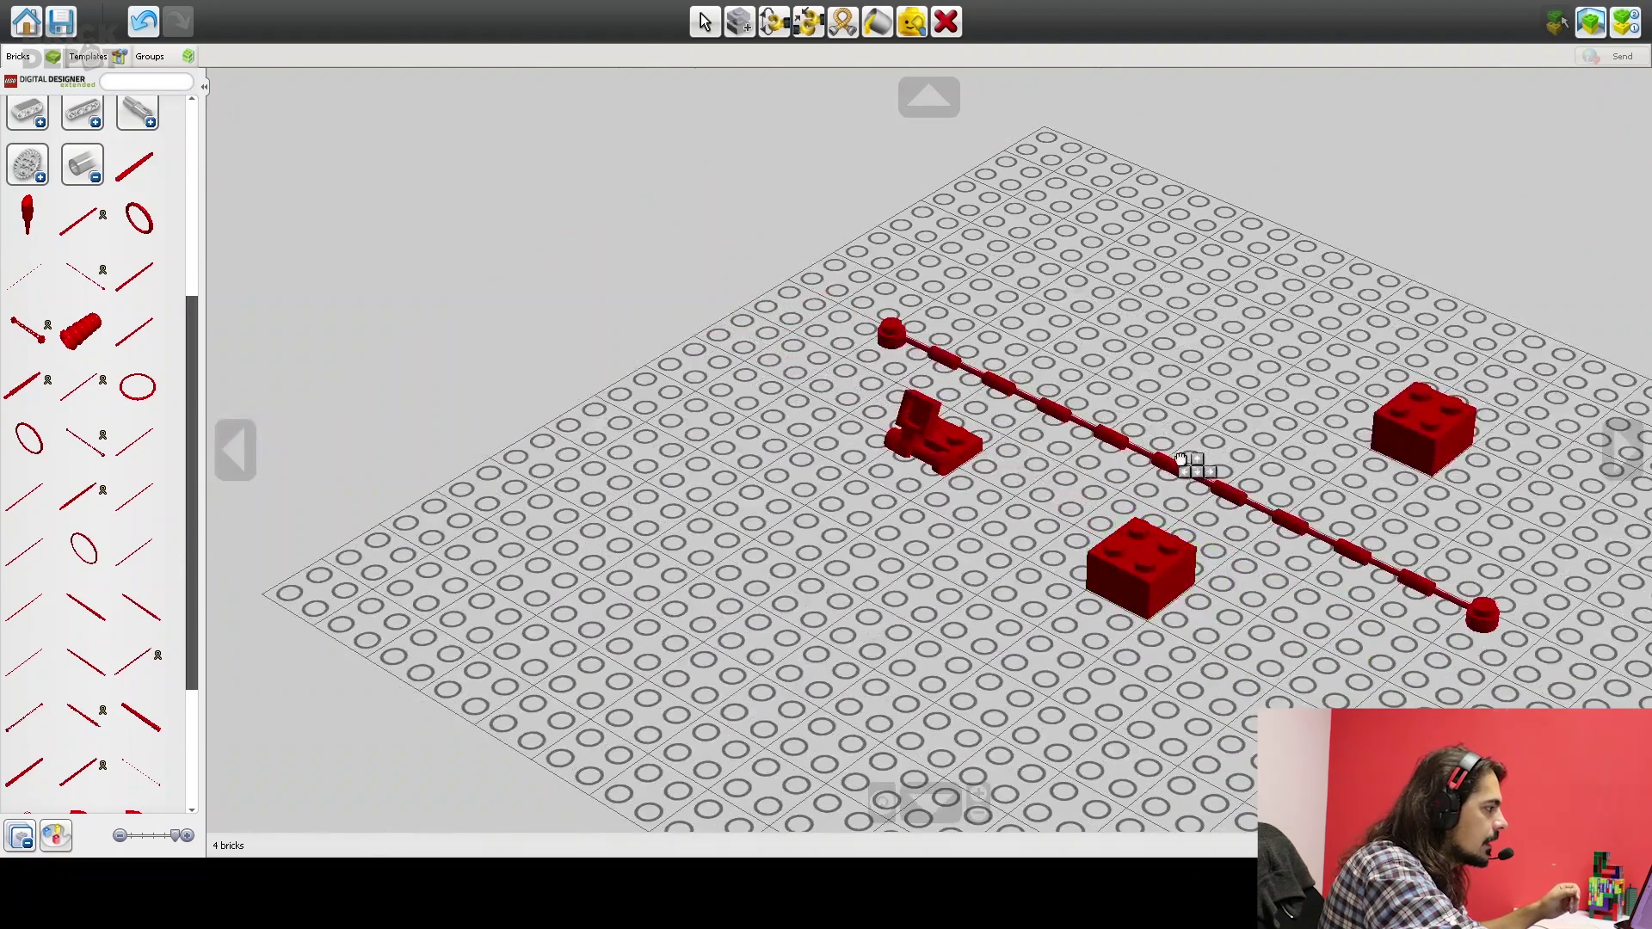
{"action": "middle_click_drag", "start_coordinate": [1242, 571], "coordinate": [987, 519]}
{"action": "left_click", "coordinate": [995, 551]}
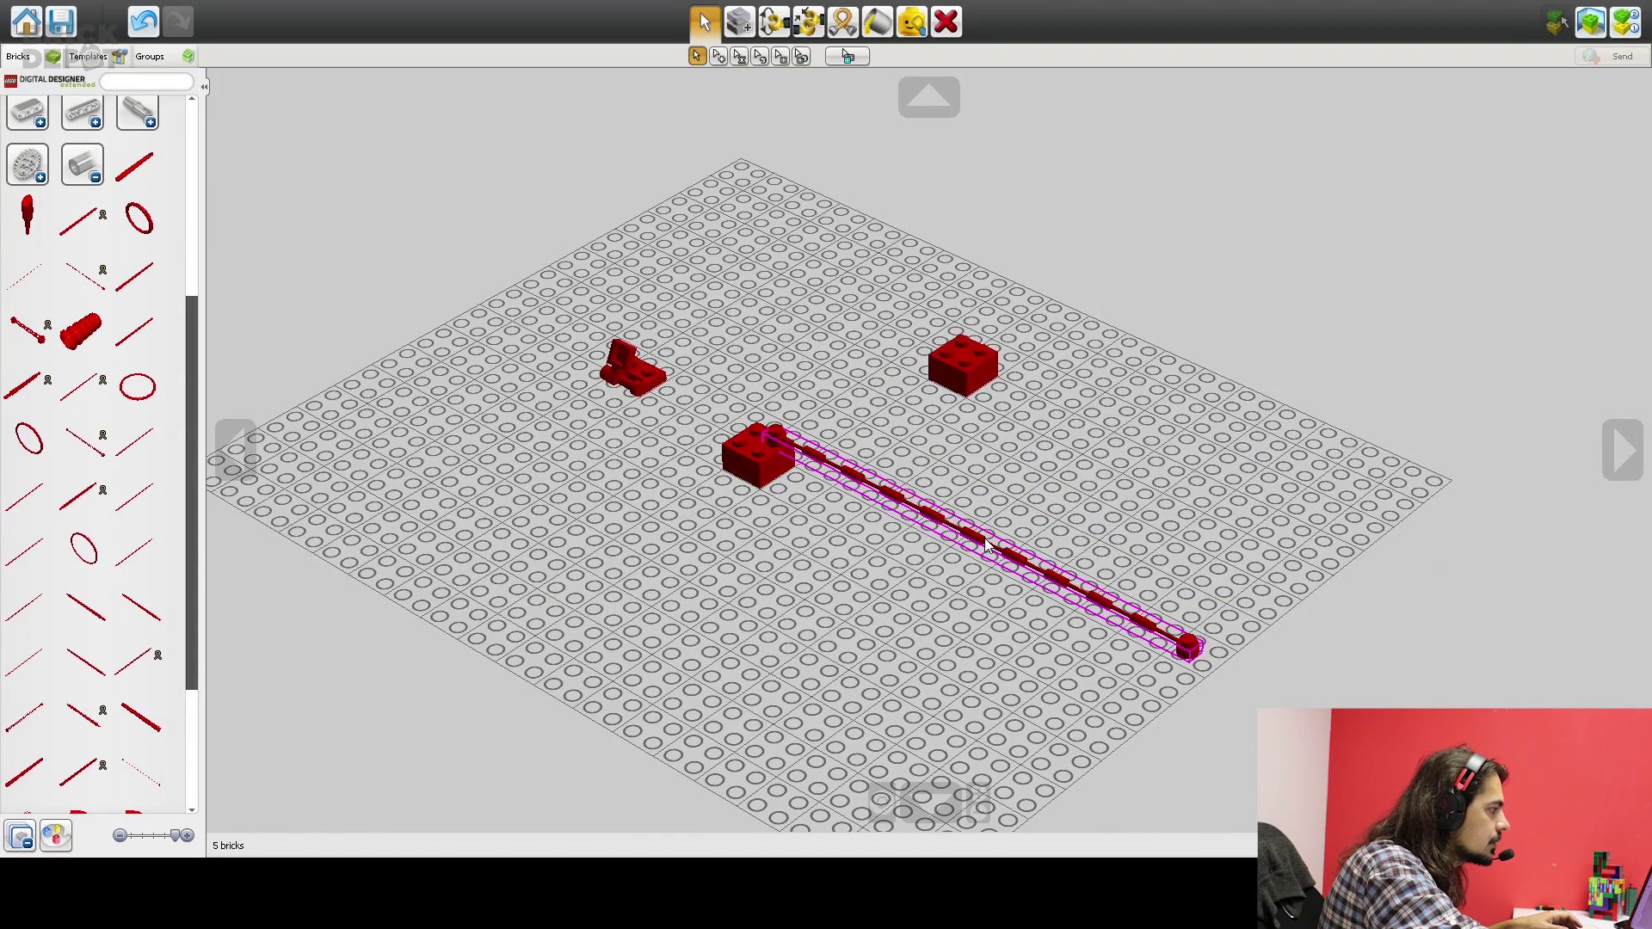
Bend the string with the Flex tool so its free end attaches on top of the cloned 2x2 brick.
{"action": "left_click", "coordinate": [1192, 656]}
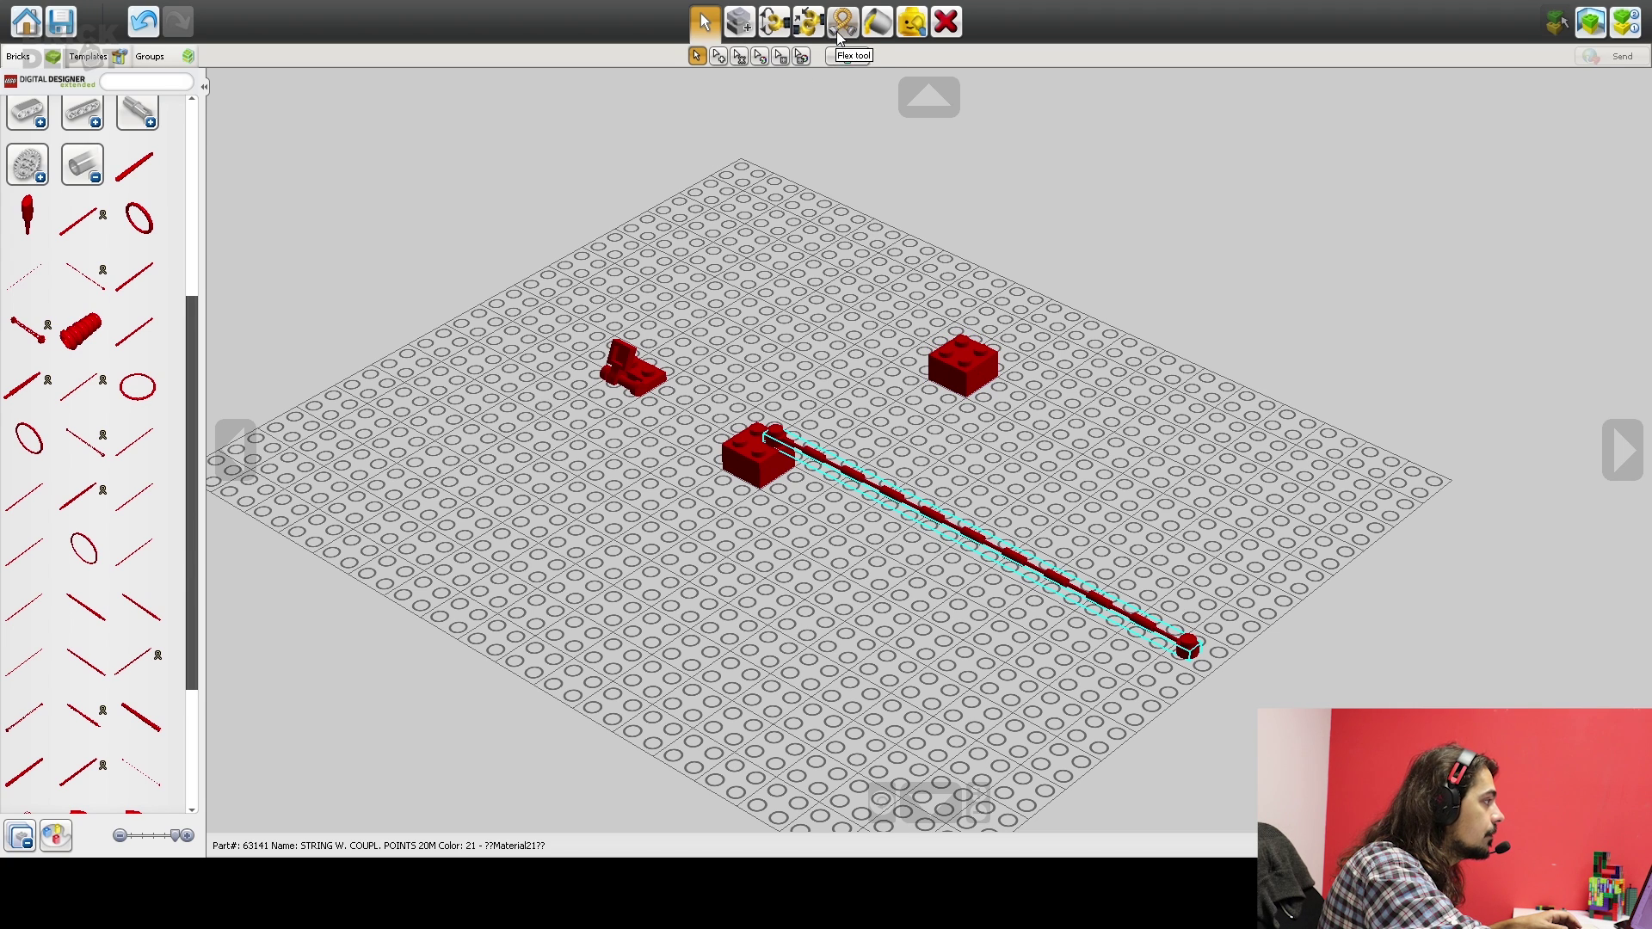
{"action": "left_click", "coordinate": [845, 24]}
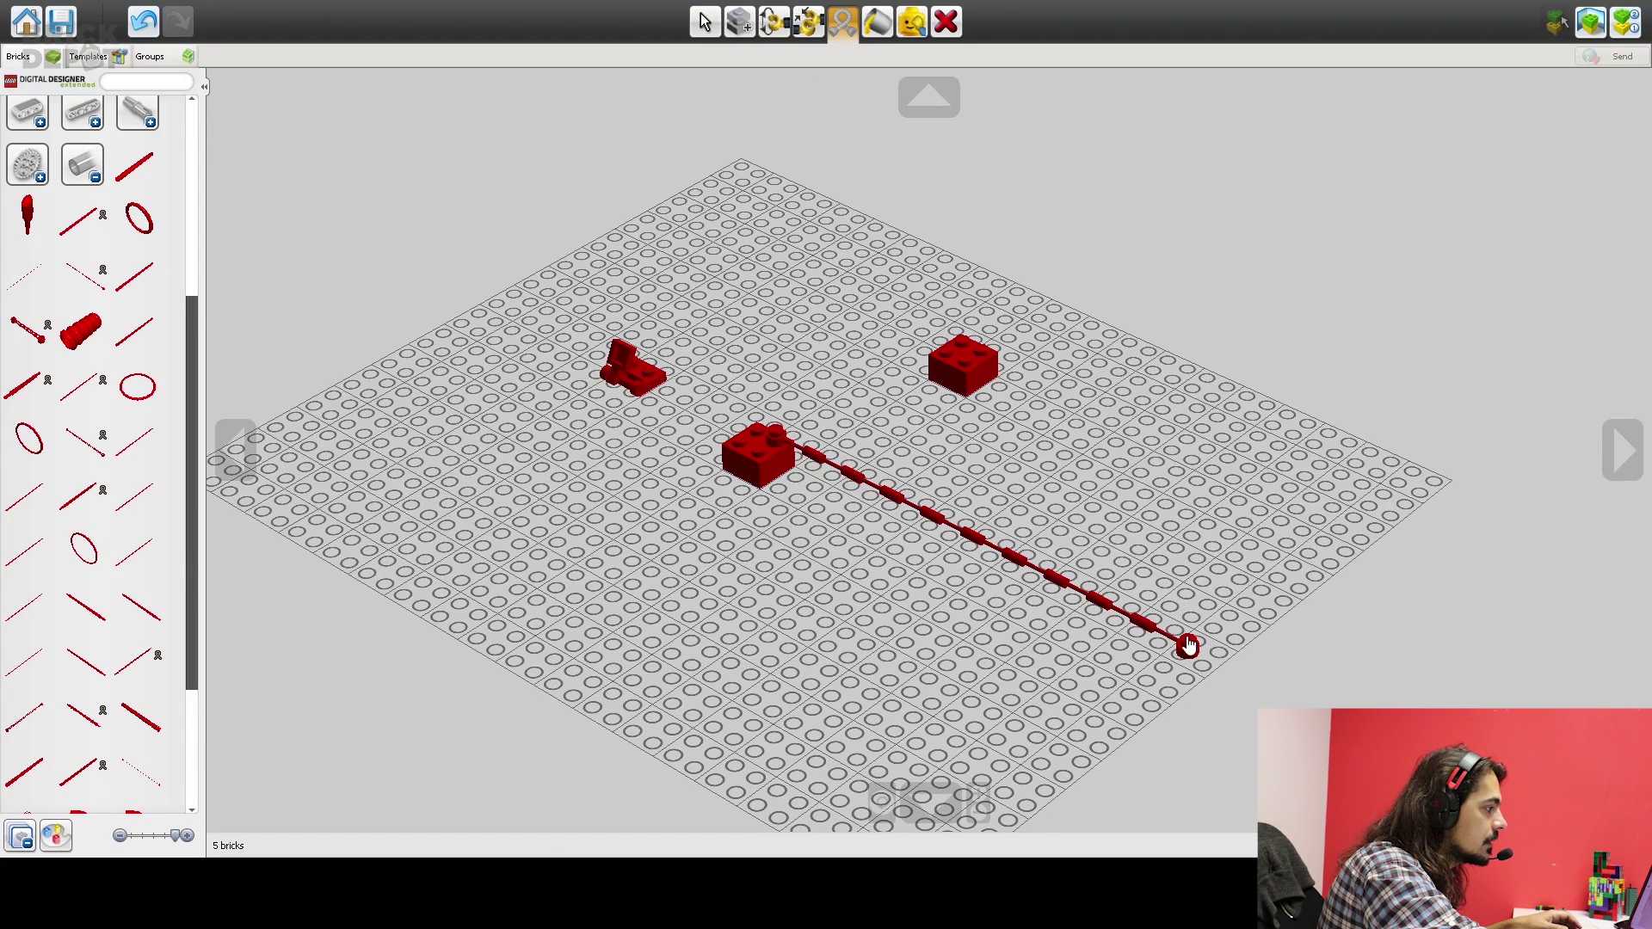
{"action": "left_click_drag", "start_coordinate": [1188, 651], "coordinate": [963, 348]}
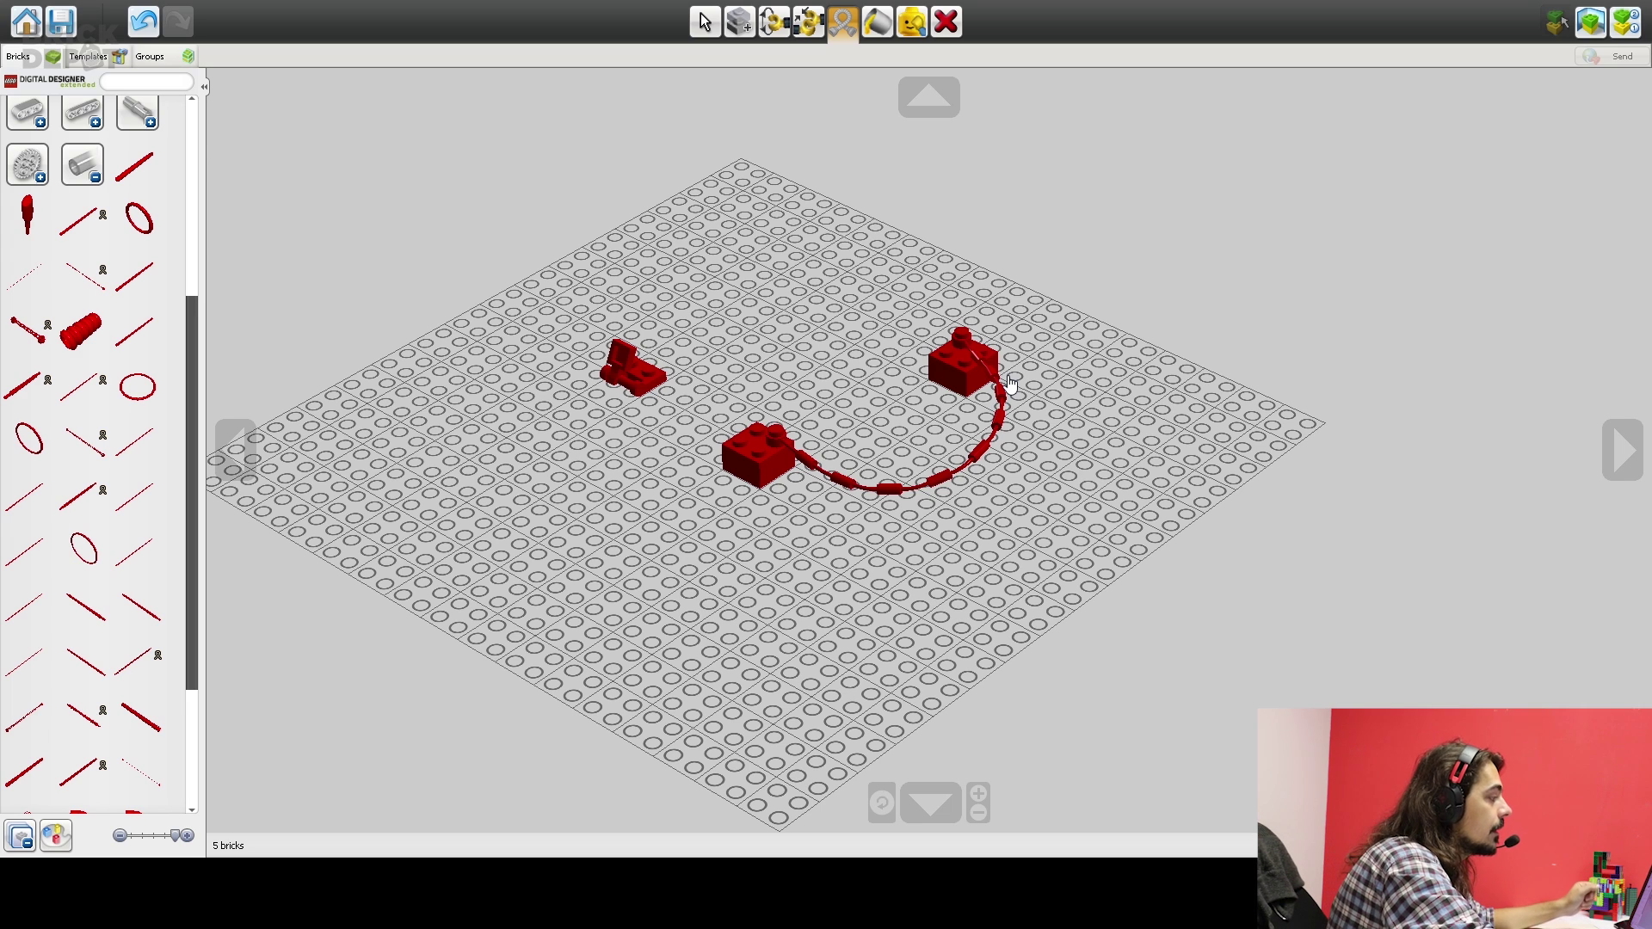
Paint both 2x2 bricks and the string in the teal Legacy colour.
{"action": "left_click", "coordinate": [879, 33]}
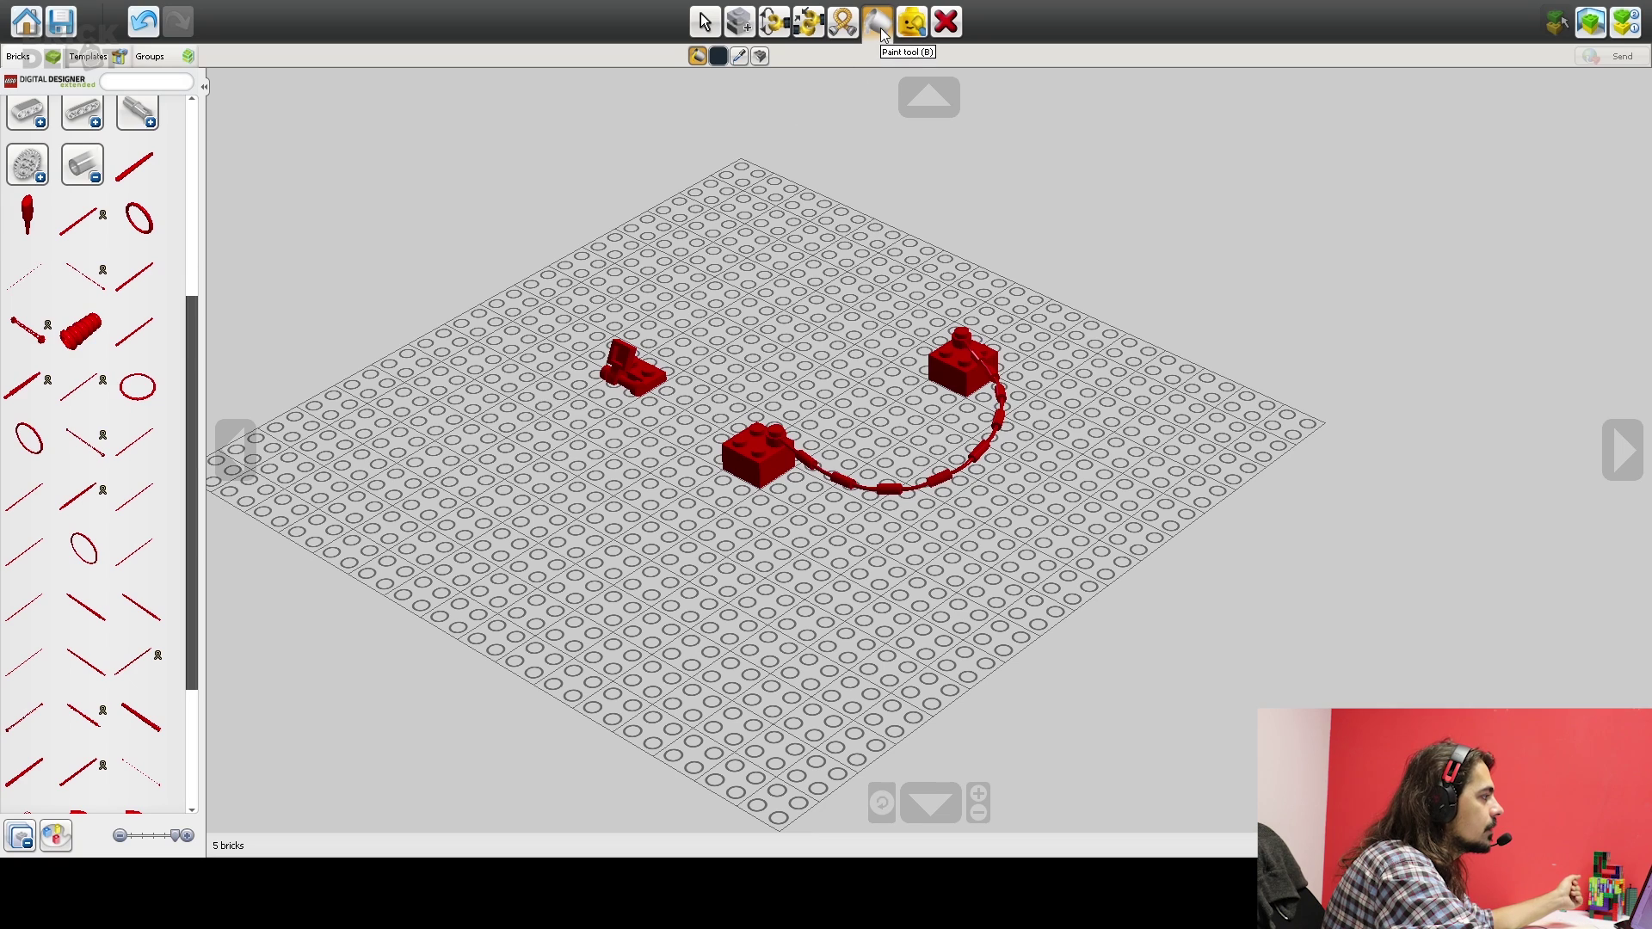
{"action": "left_click", "coordinate": [719, 56]}
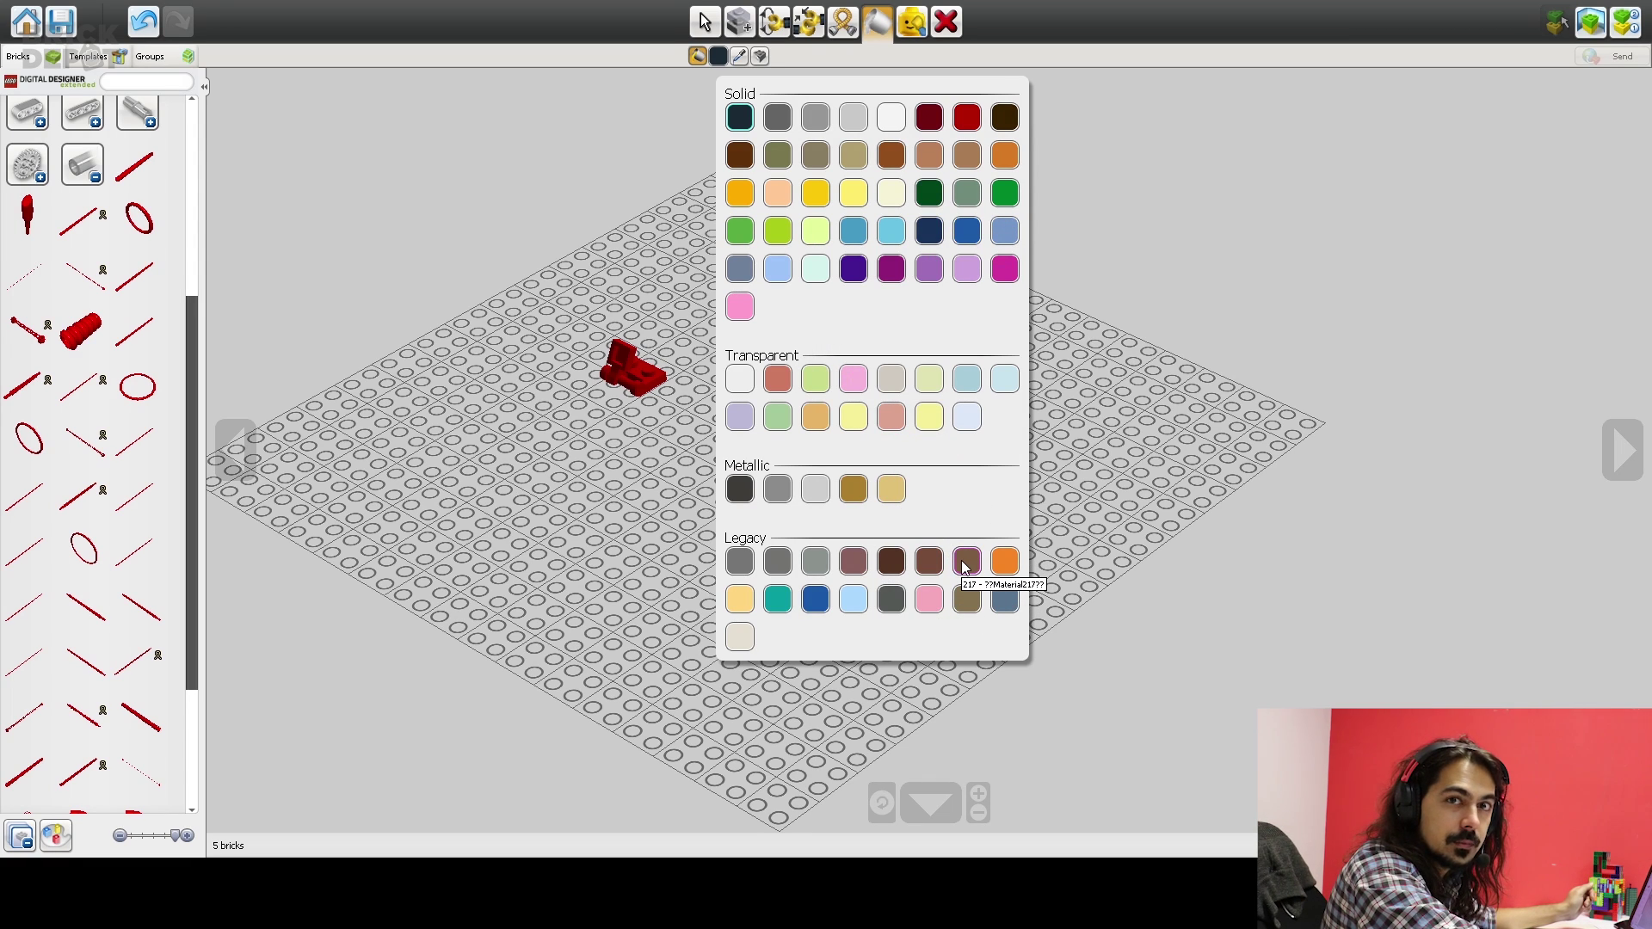
{"action": "left_click", "coordinate": [778, 599]}
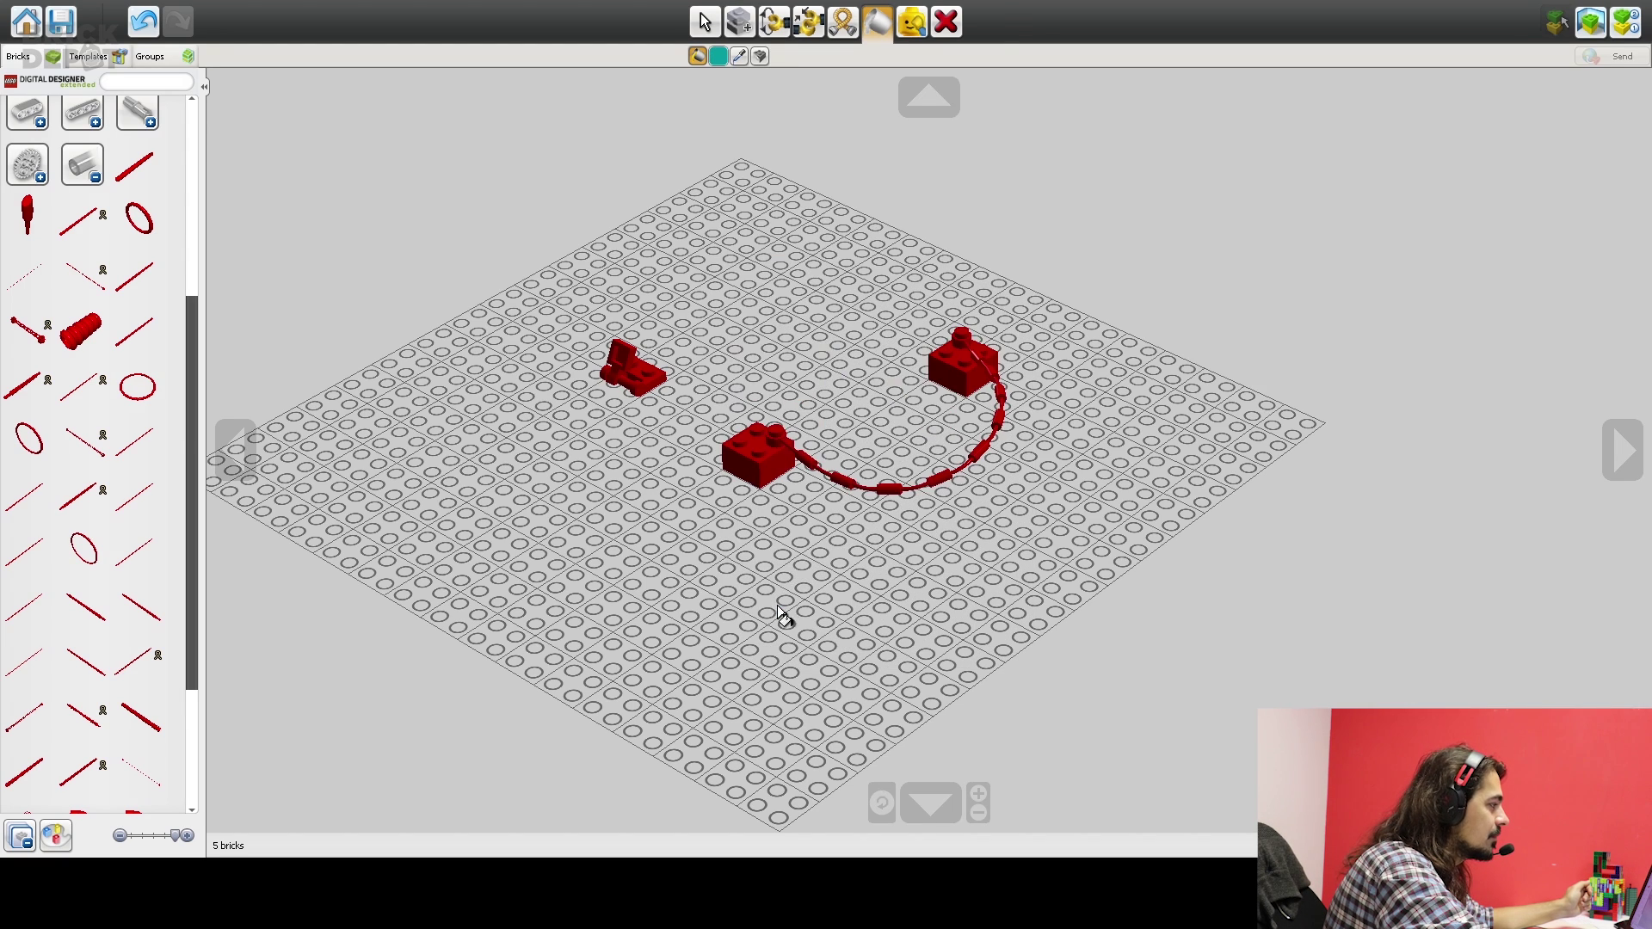
{"action": "left_click", "coordinate": [746, 463]}
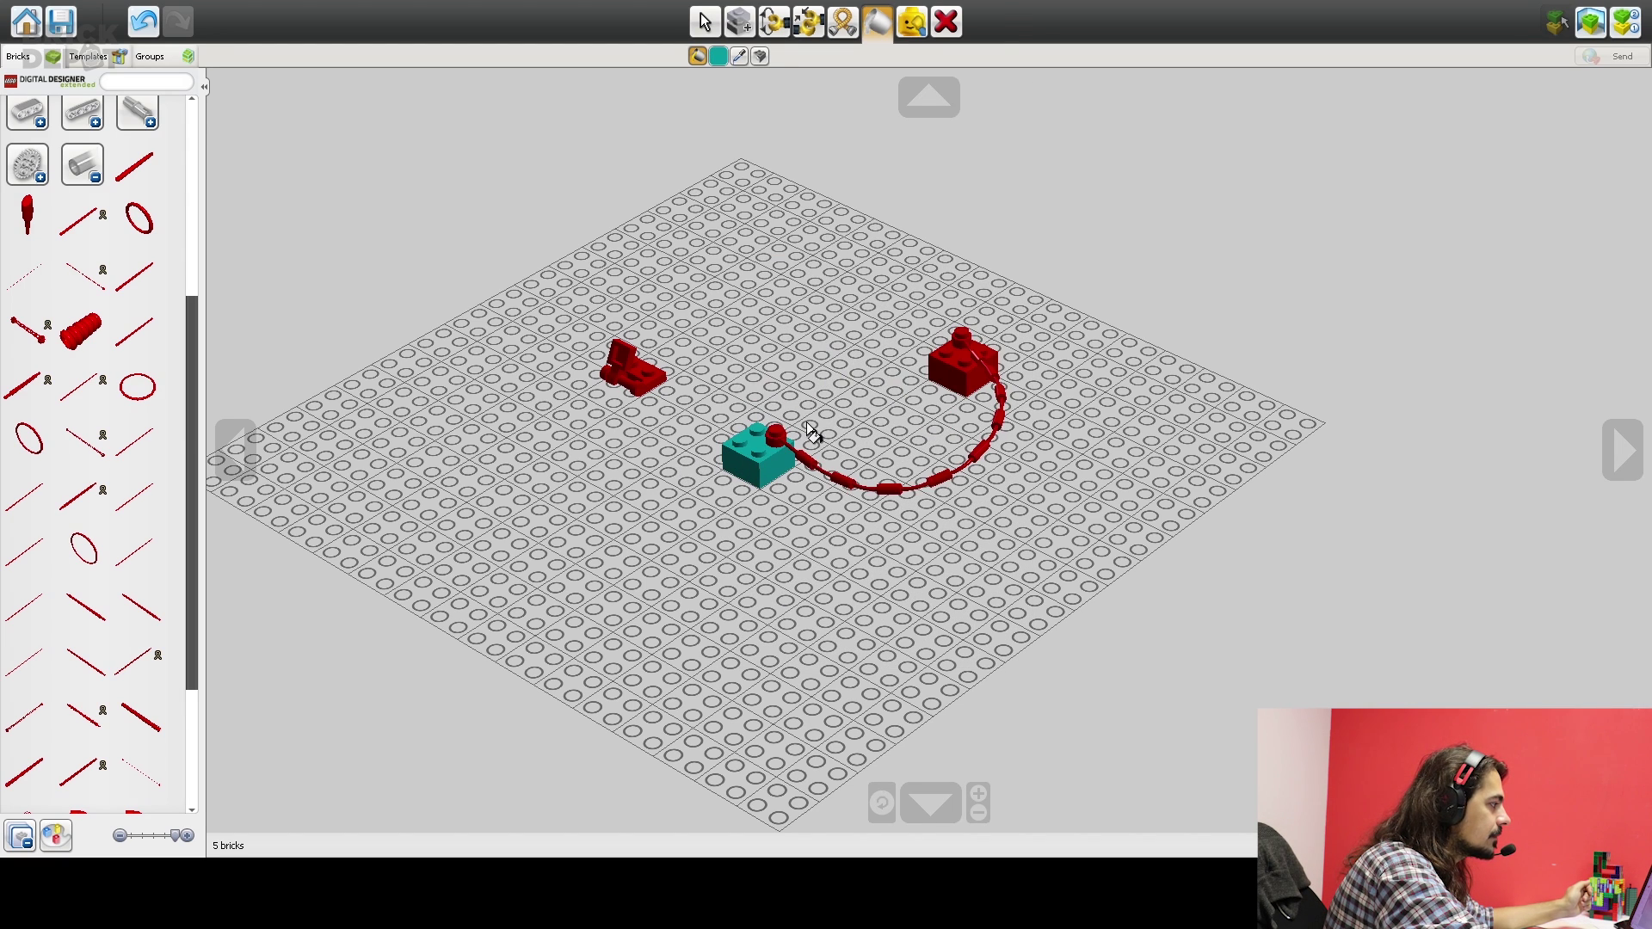
{"action": "left_click", "coordinate": [803, 460]}
{"action": "left_click", "coordinate": [957, 383]}
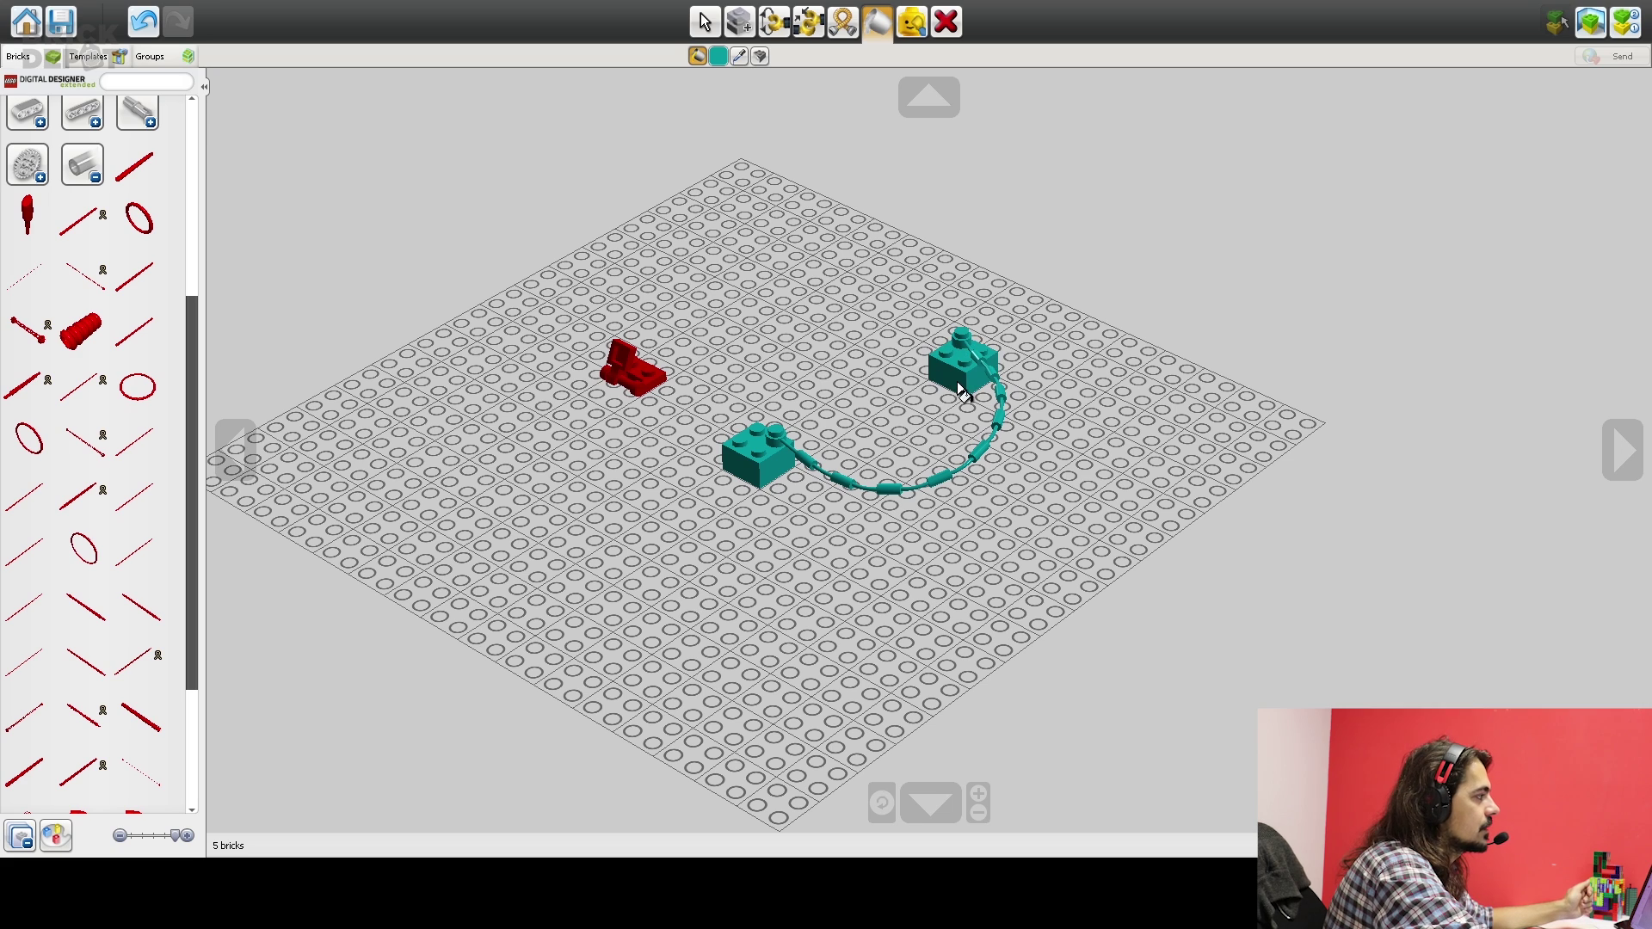
Sample the red from the hinged plates and paint the centre 2x2 brick with it.
{"action": "left_click", "coordinate": [740, 58]}
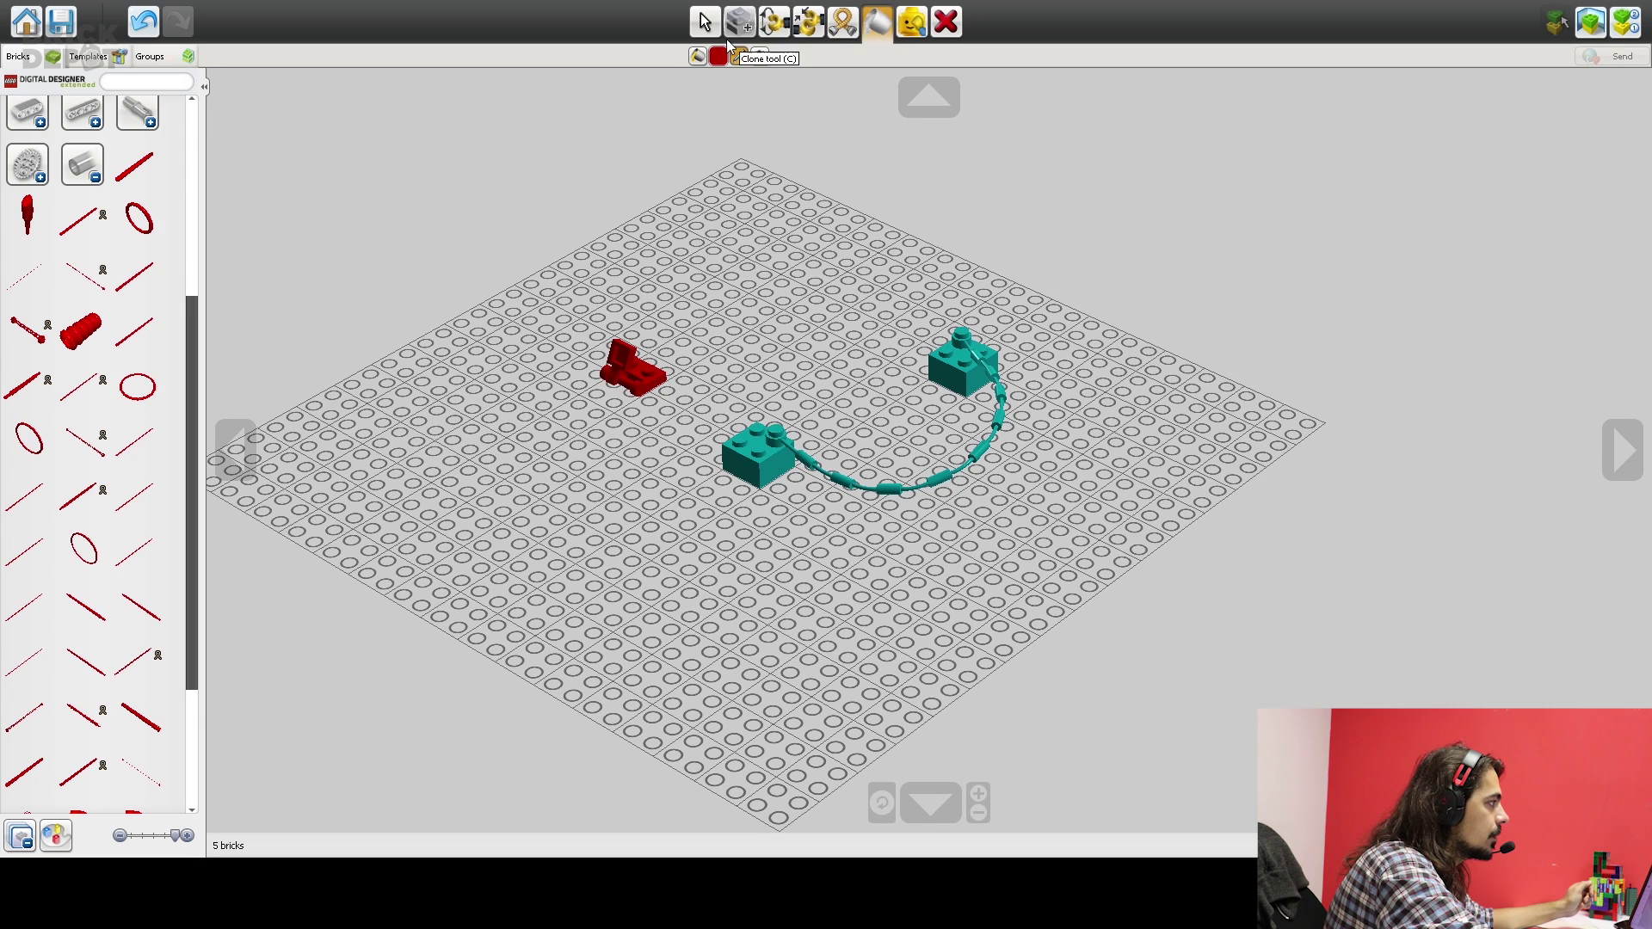
{"action": "left_click", "coordinate": [698, 56]}
{"action": "left_click", "coordinate": [752, 464]}
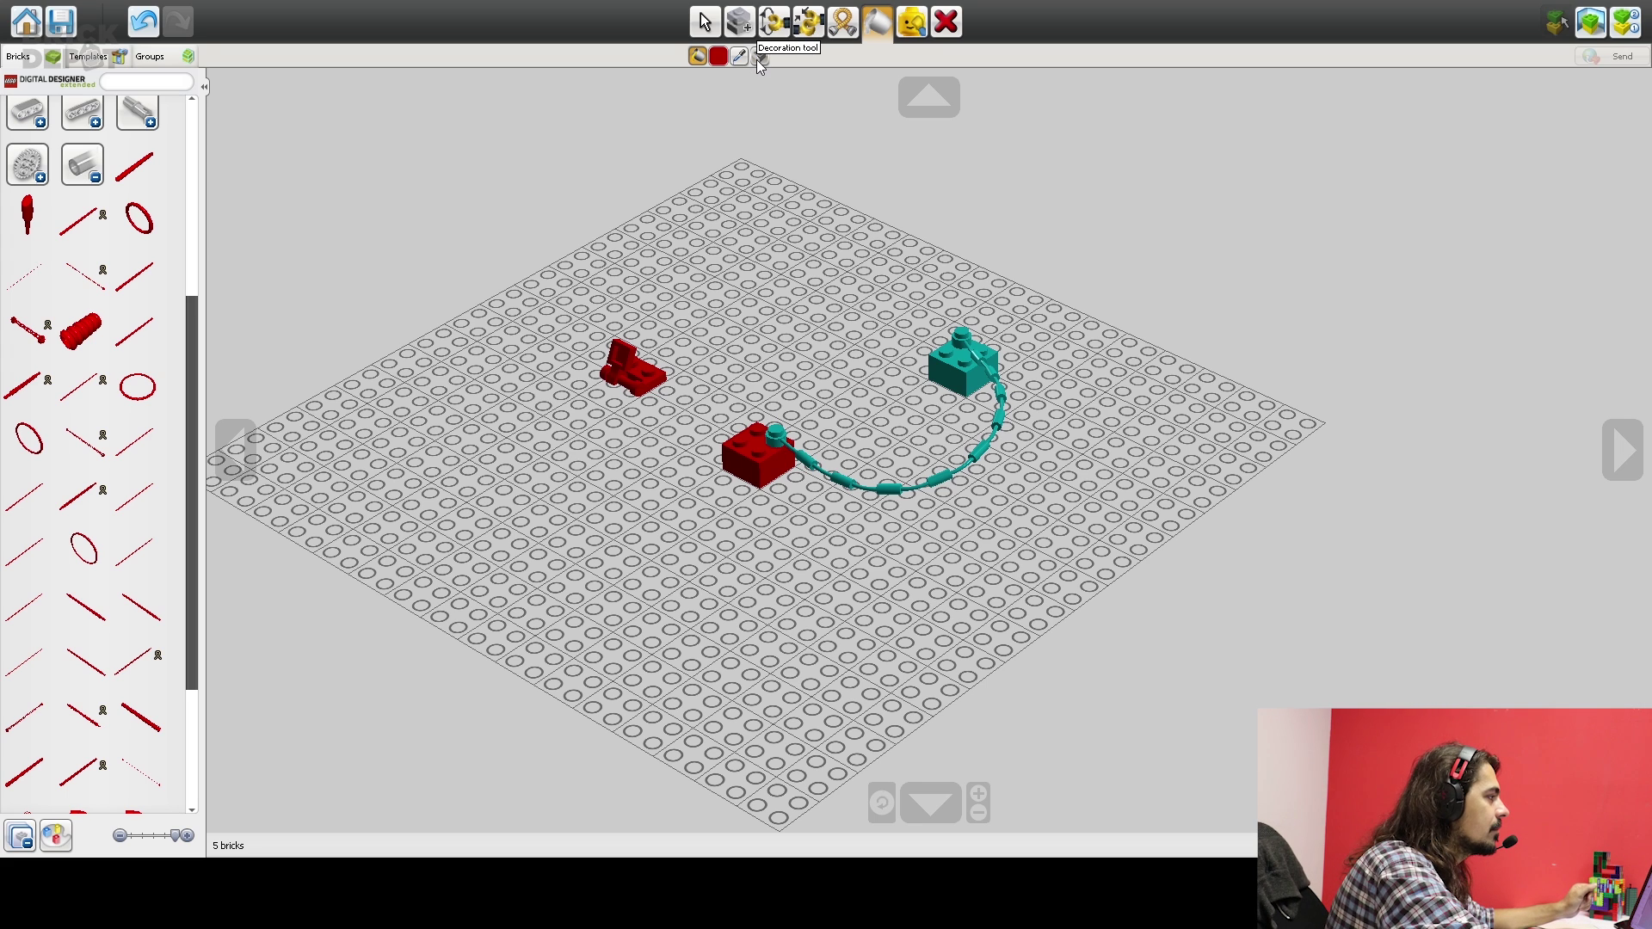
Hide bricks with the Hide tool and show all hidden bricks again.
{"action": "left_click", "coordinate": [909, 26]}
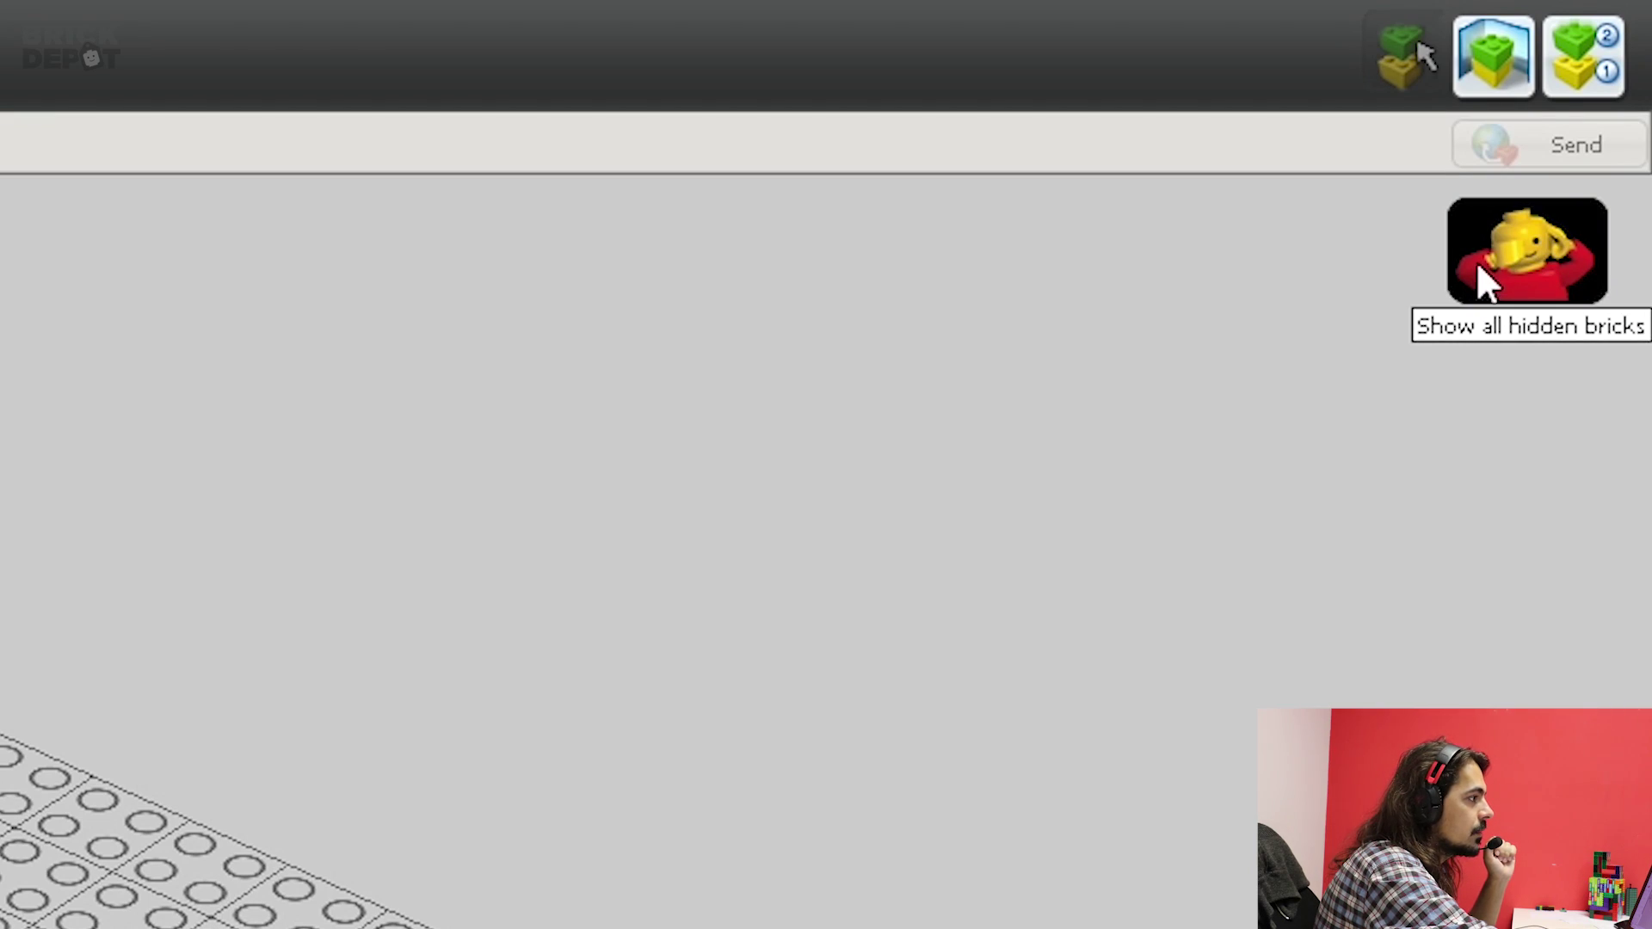
{"action": "left_click", "coordinate": [1511, 245]}
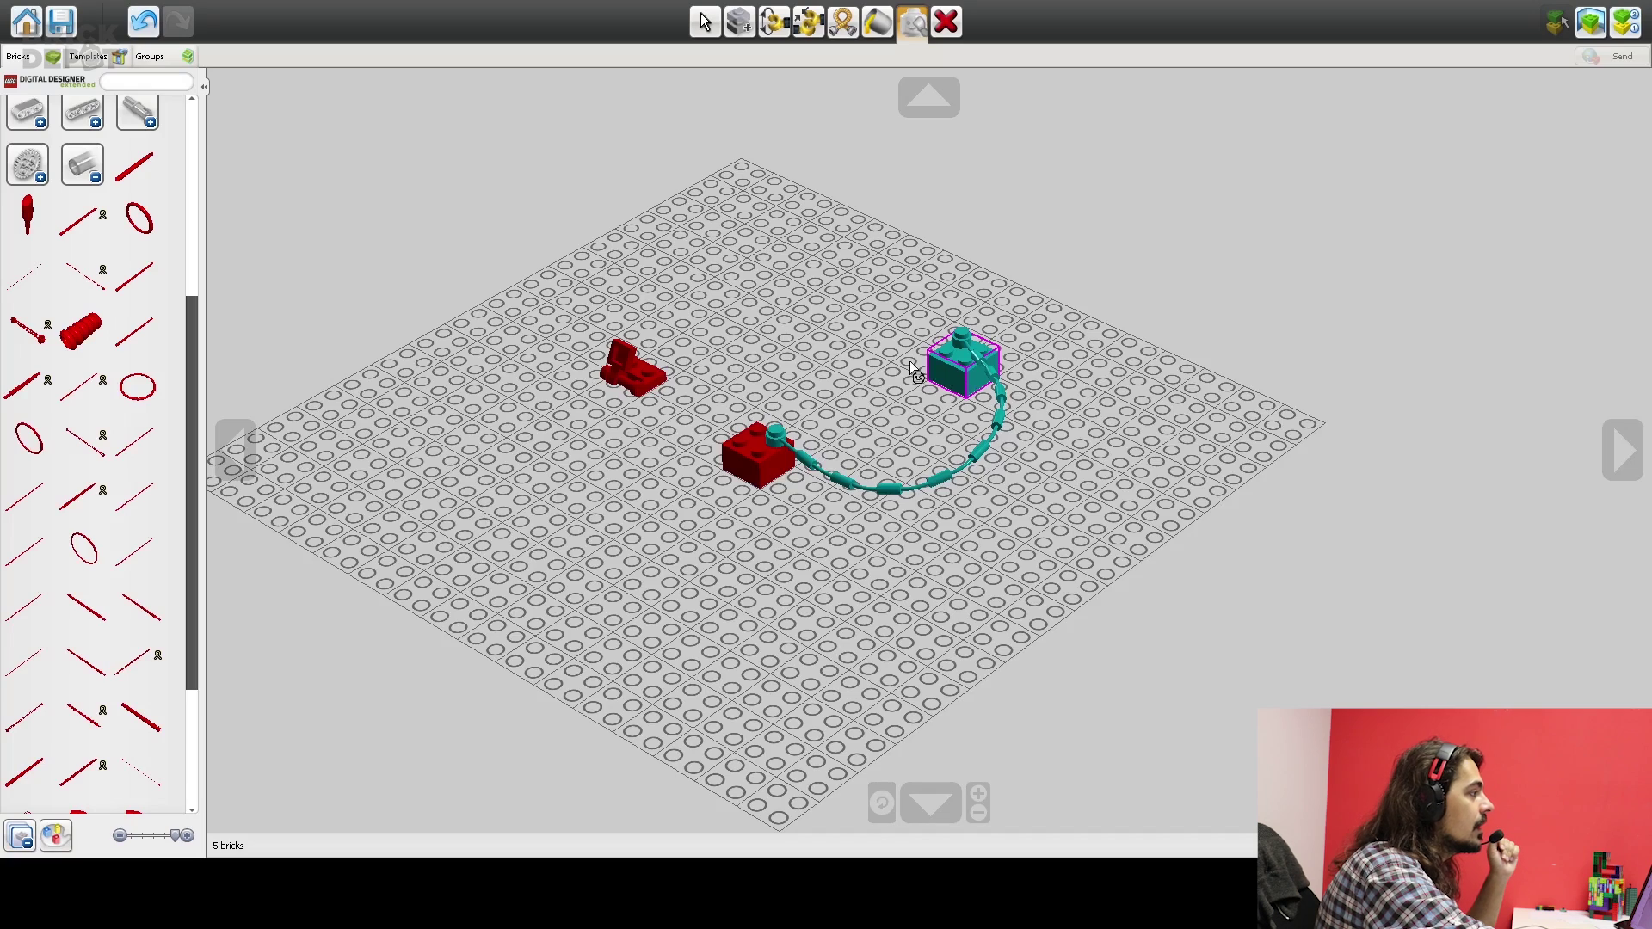
Delete the red 2x2 brick under the string's free end with the Delete tool, then return to selection.
{"action": "left_click", "coordinate": [946, 21]}
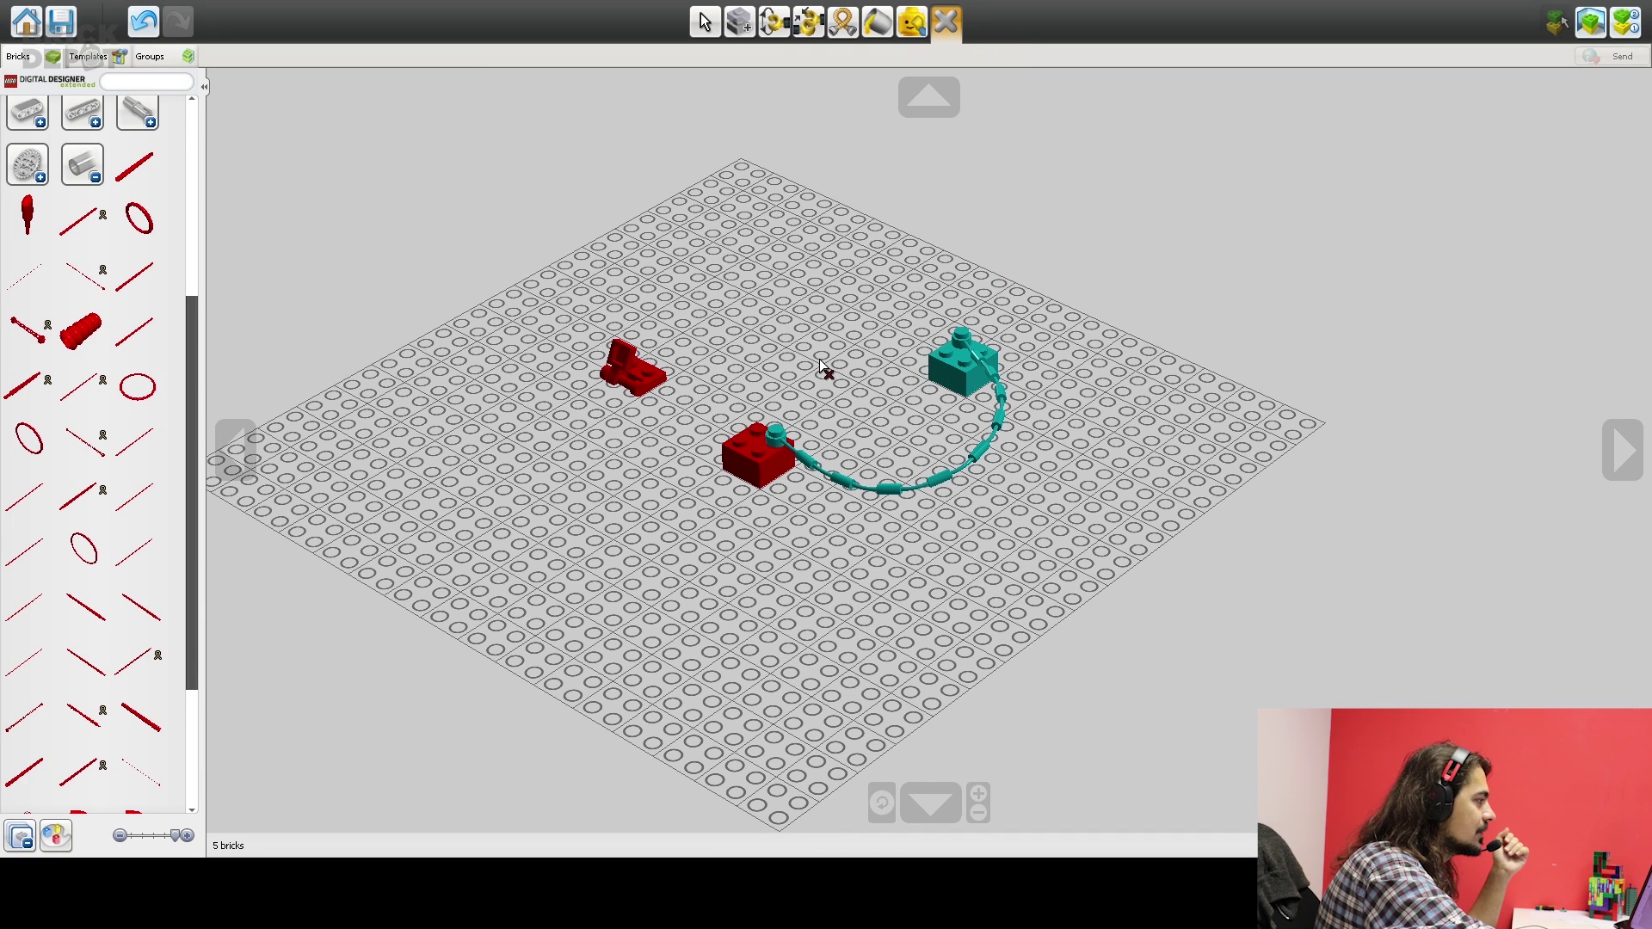
{"action": "left_click", "coordinate": [743, 458]}
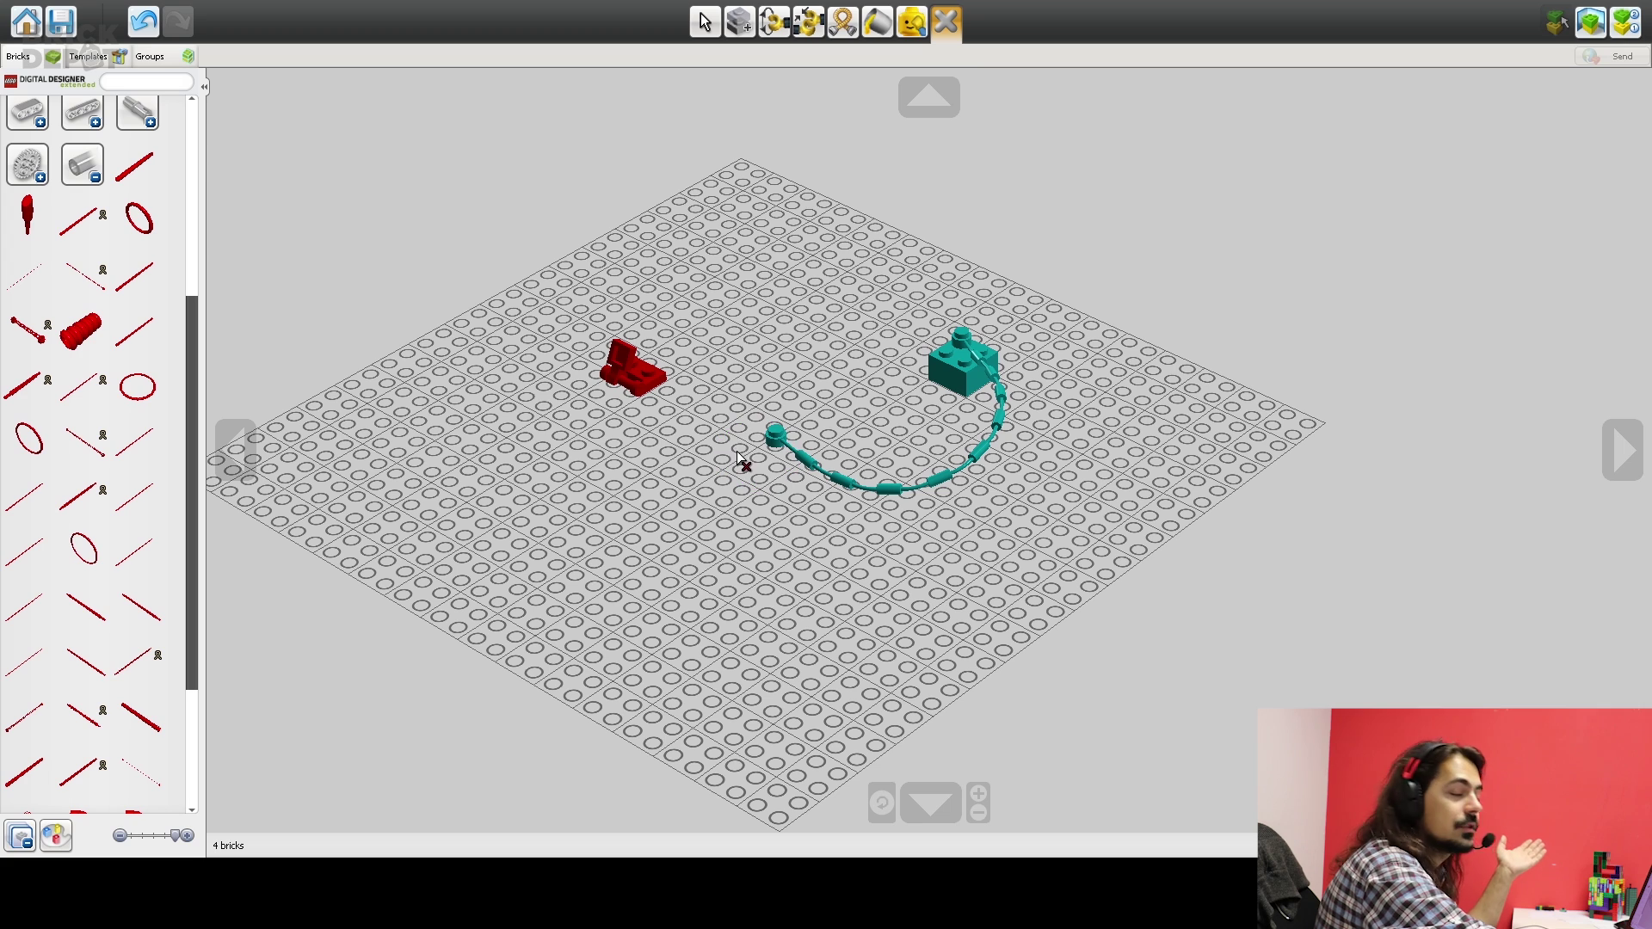
{"action": "key", "text": "v"}
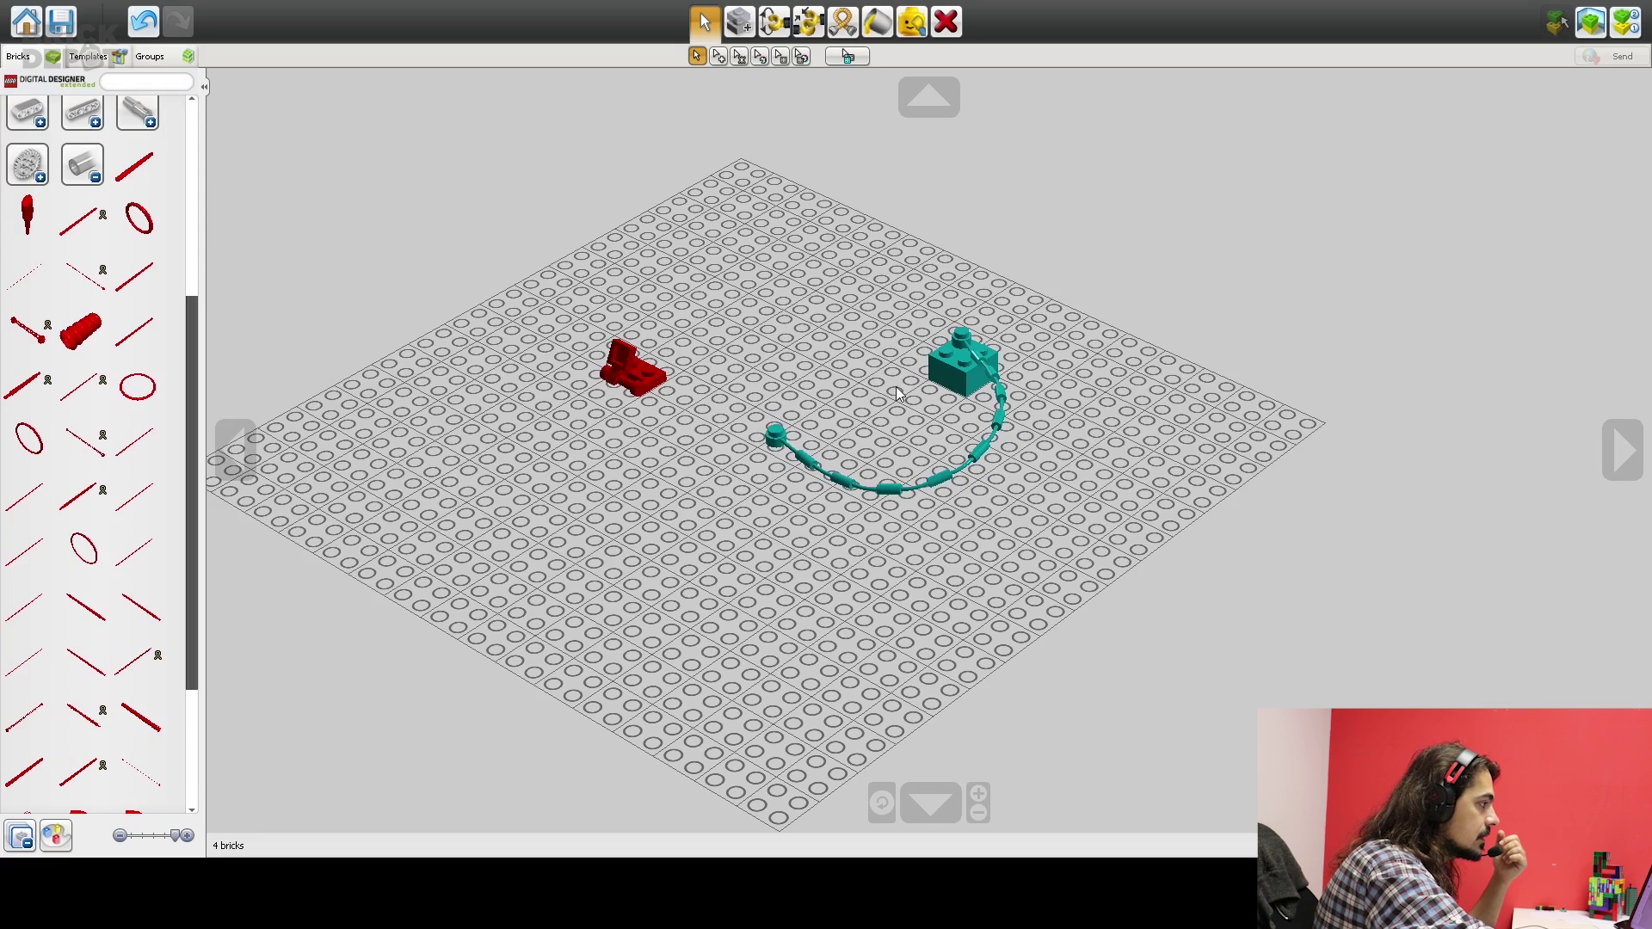
Clone the teal 2x2 brick at the string's end and place the copy on the baseplate in front of the string.
{"action": "left_click", "coordinate": [946, 373]}
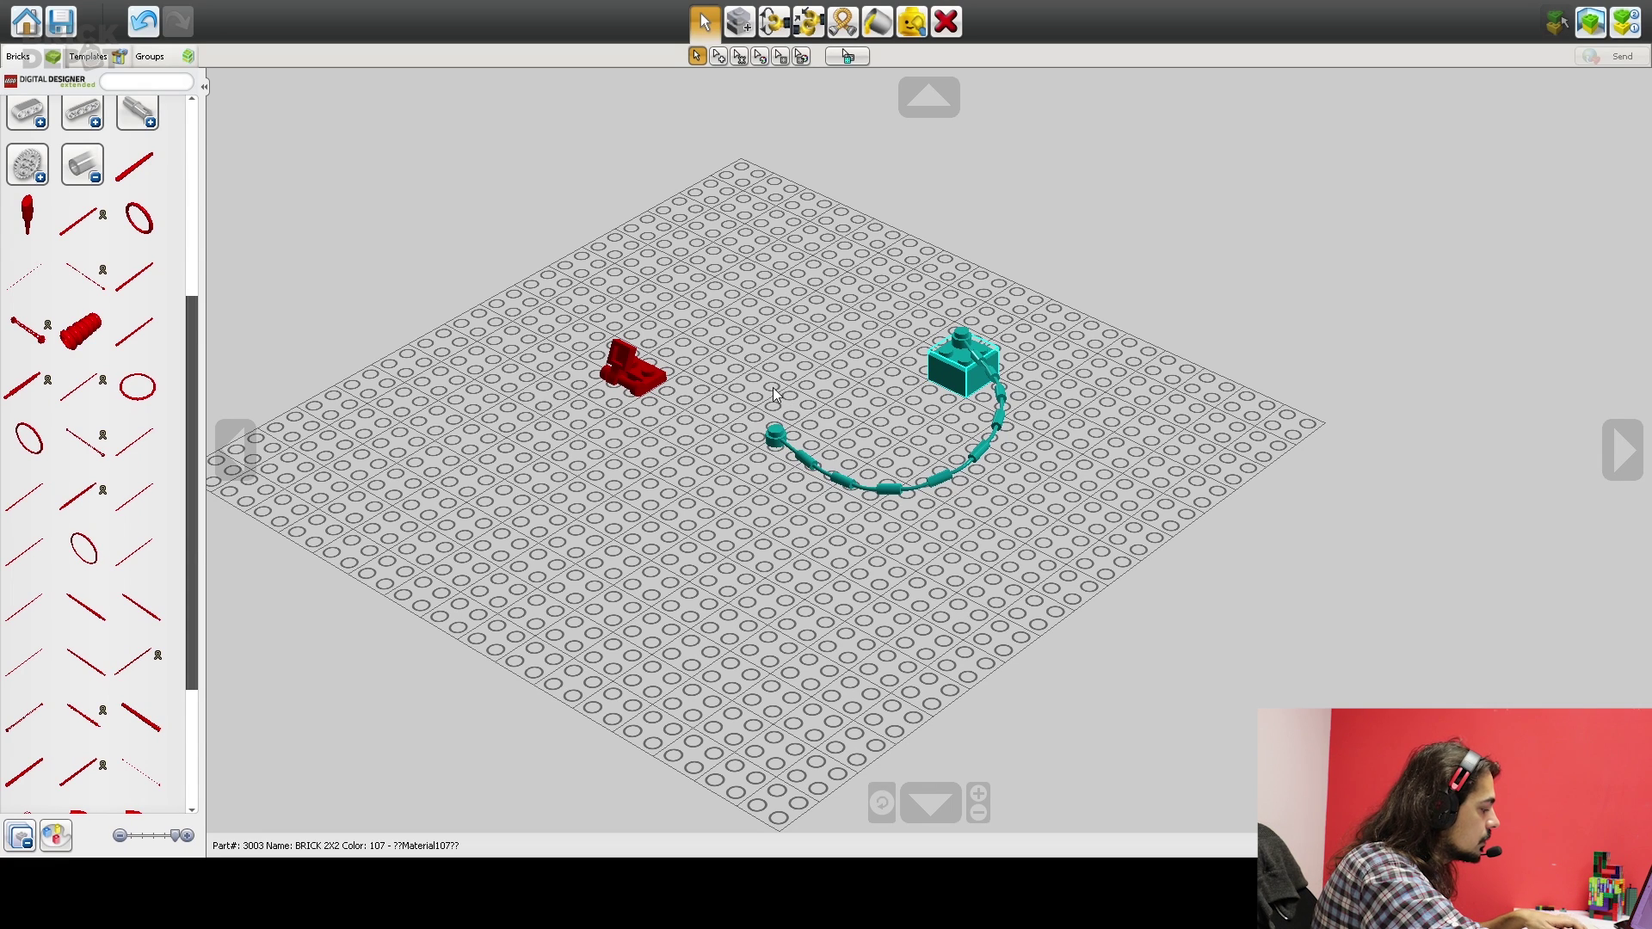
{"action": "key", "text": "c"}
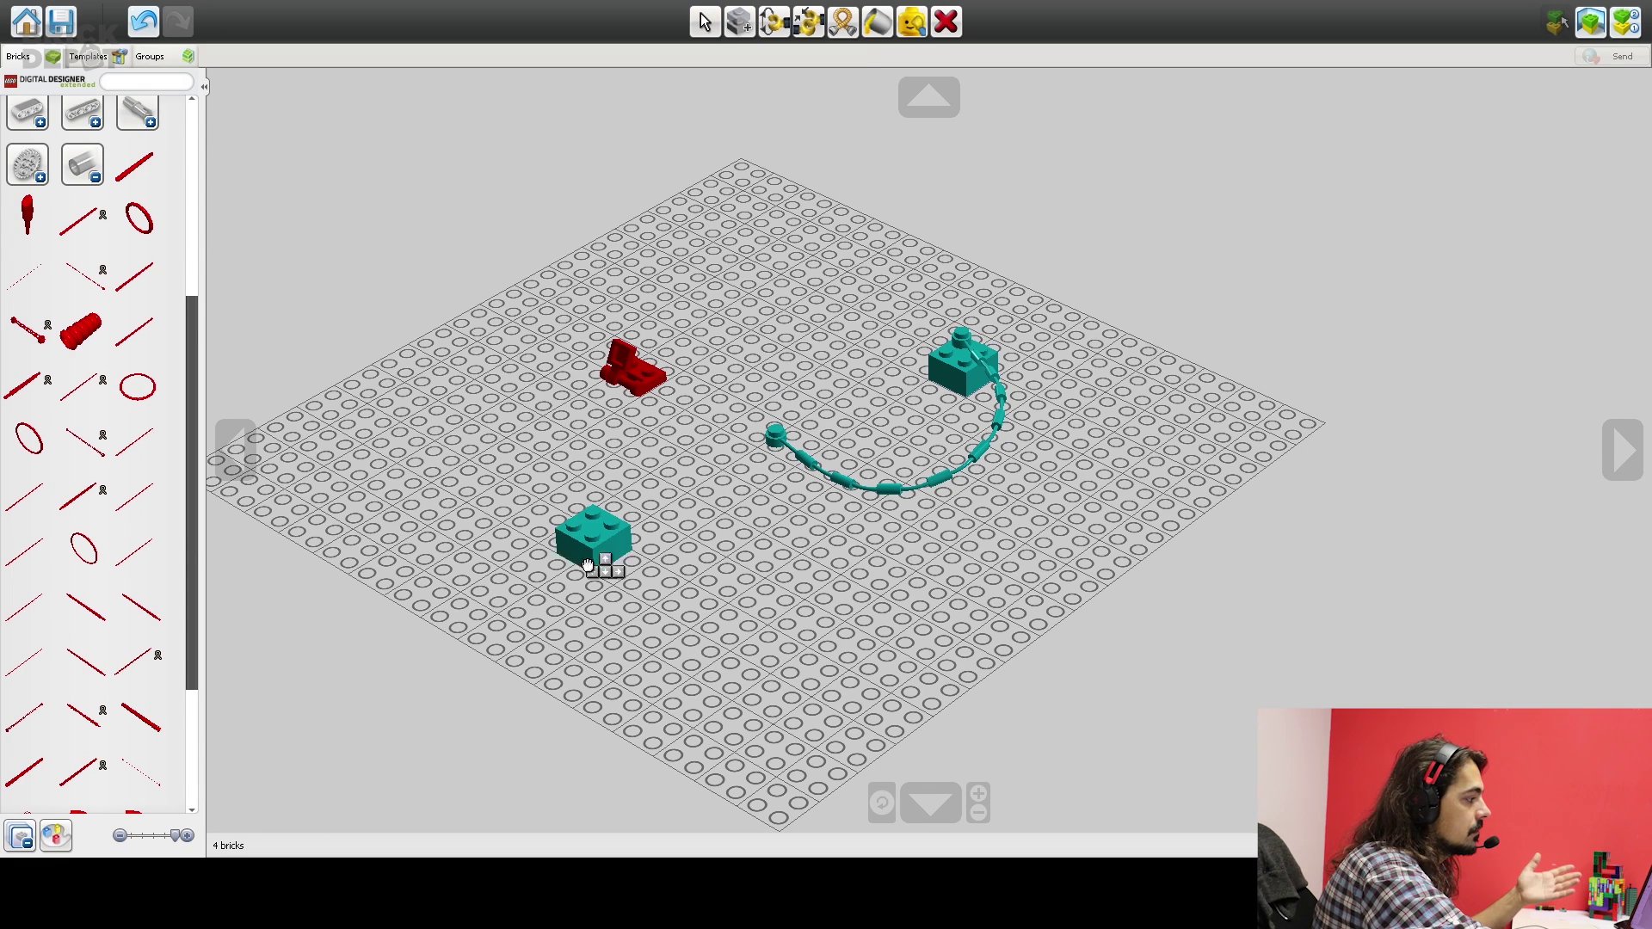
{"action": "left_click", "coordinate": [847, 603]}
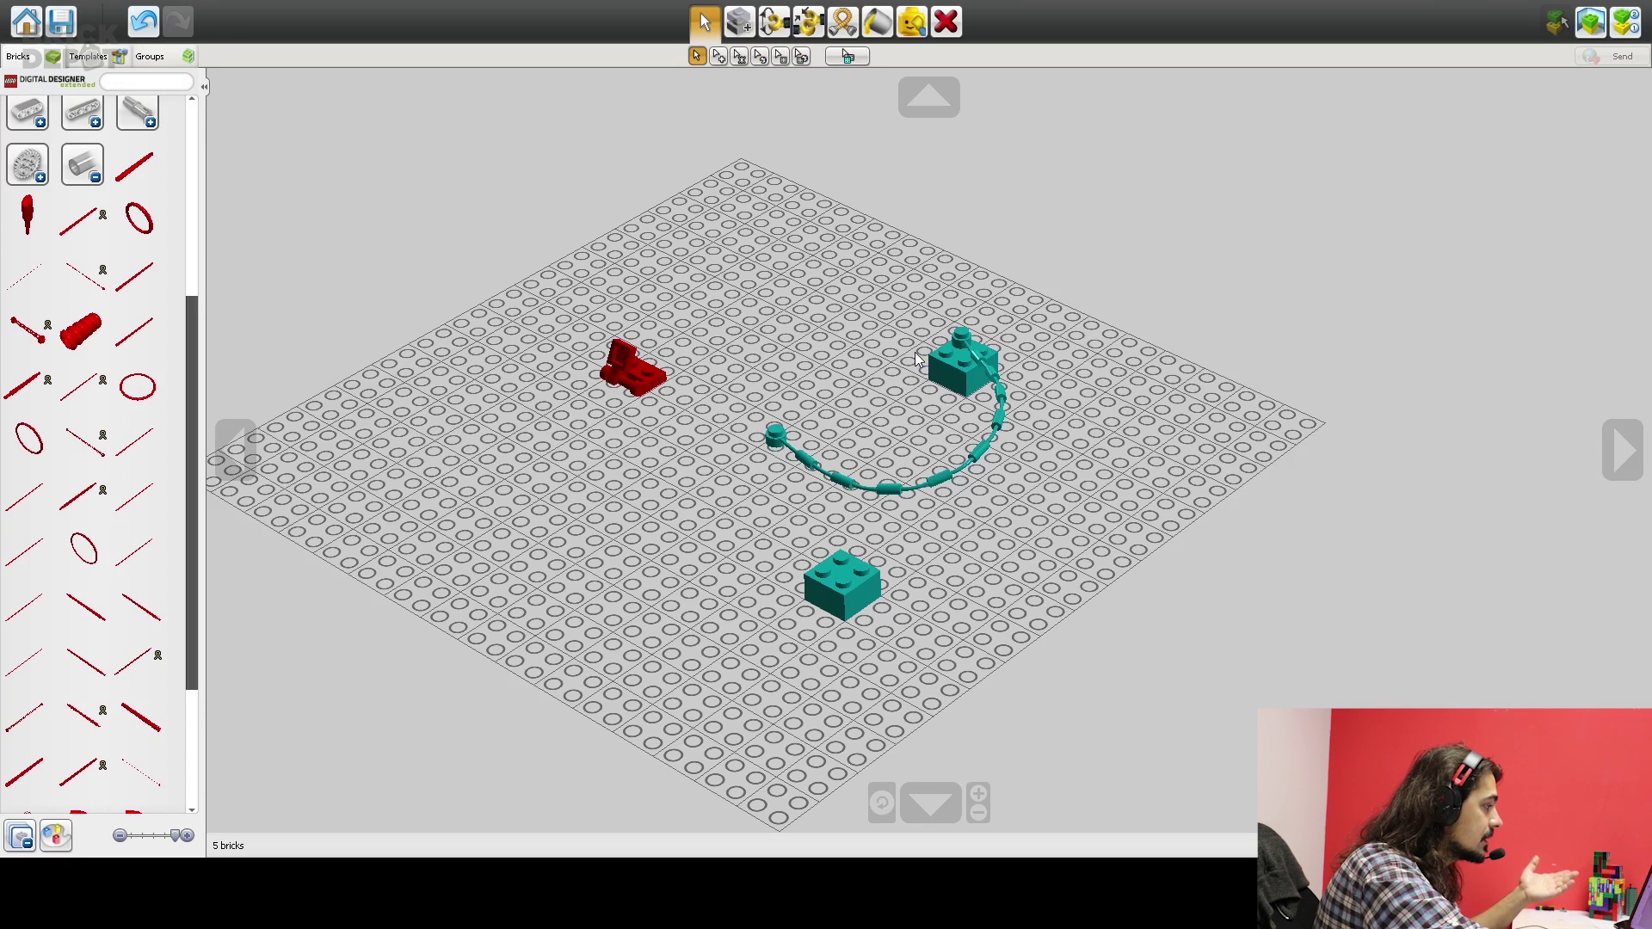
Cut the new teal 2x2 brick and paste it at the baseplate corner beyond the string.
{"action": "left_click", "coordinate": [845, 585]}
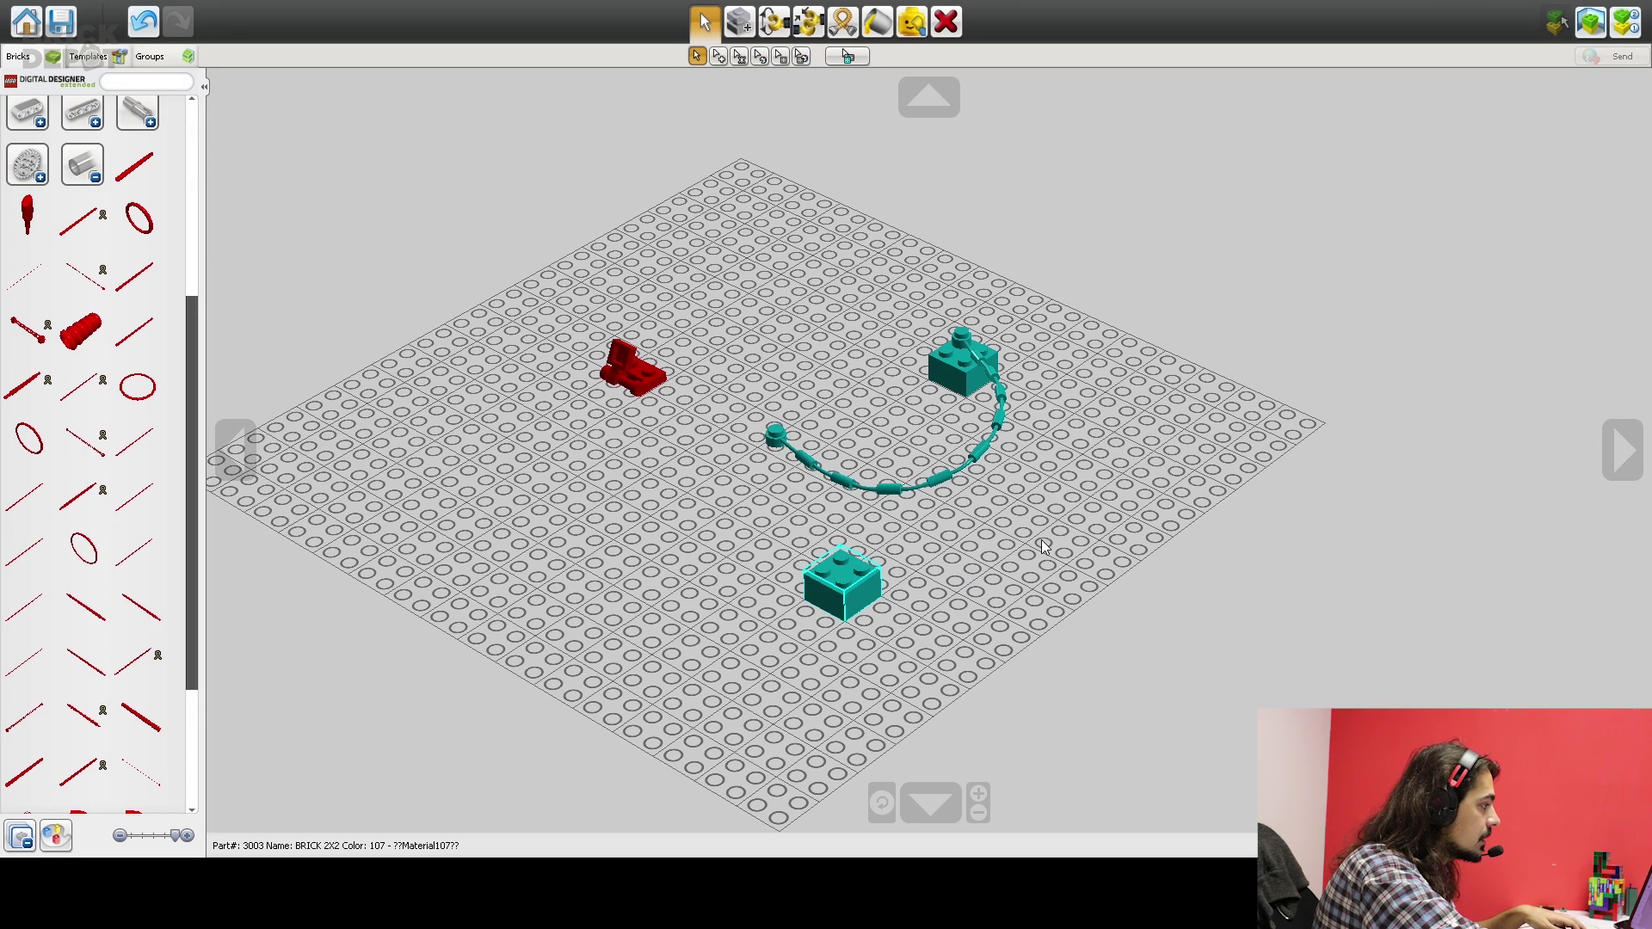
{"action": "key", "text": "ctrl+x"}
{"action": "key", "text": "ctrl+v"}
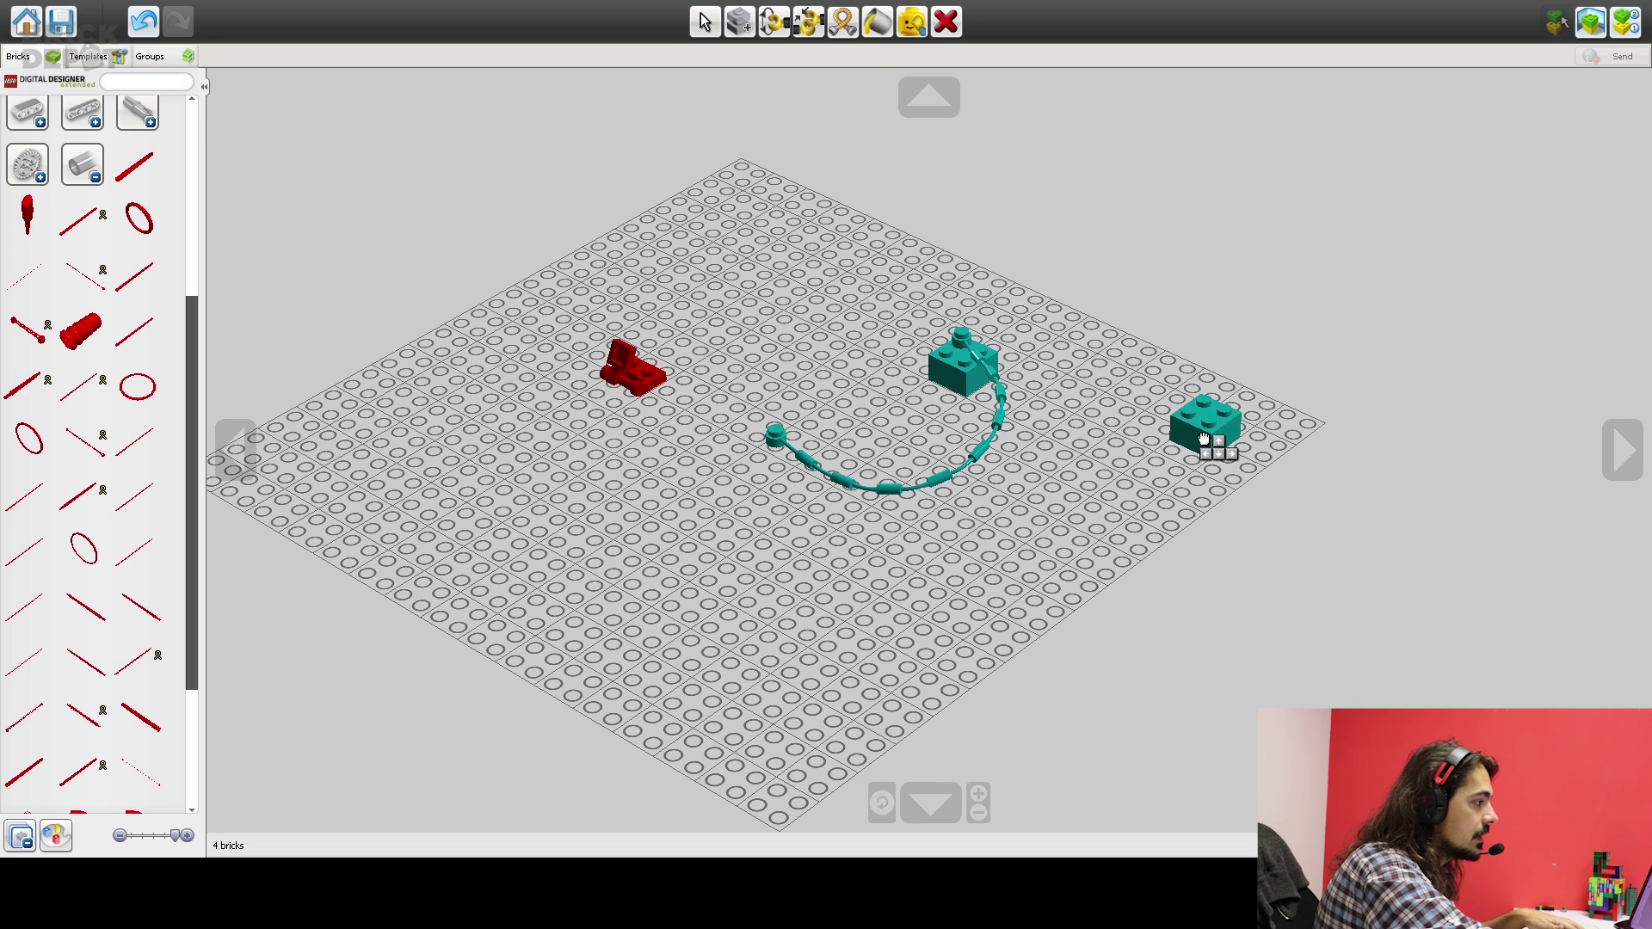
{"action": "left_click", "coordinate": [1256, 449]}
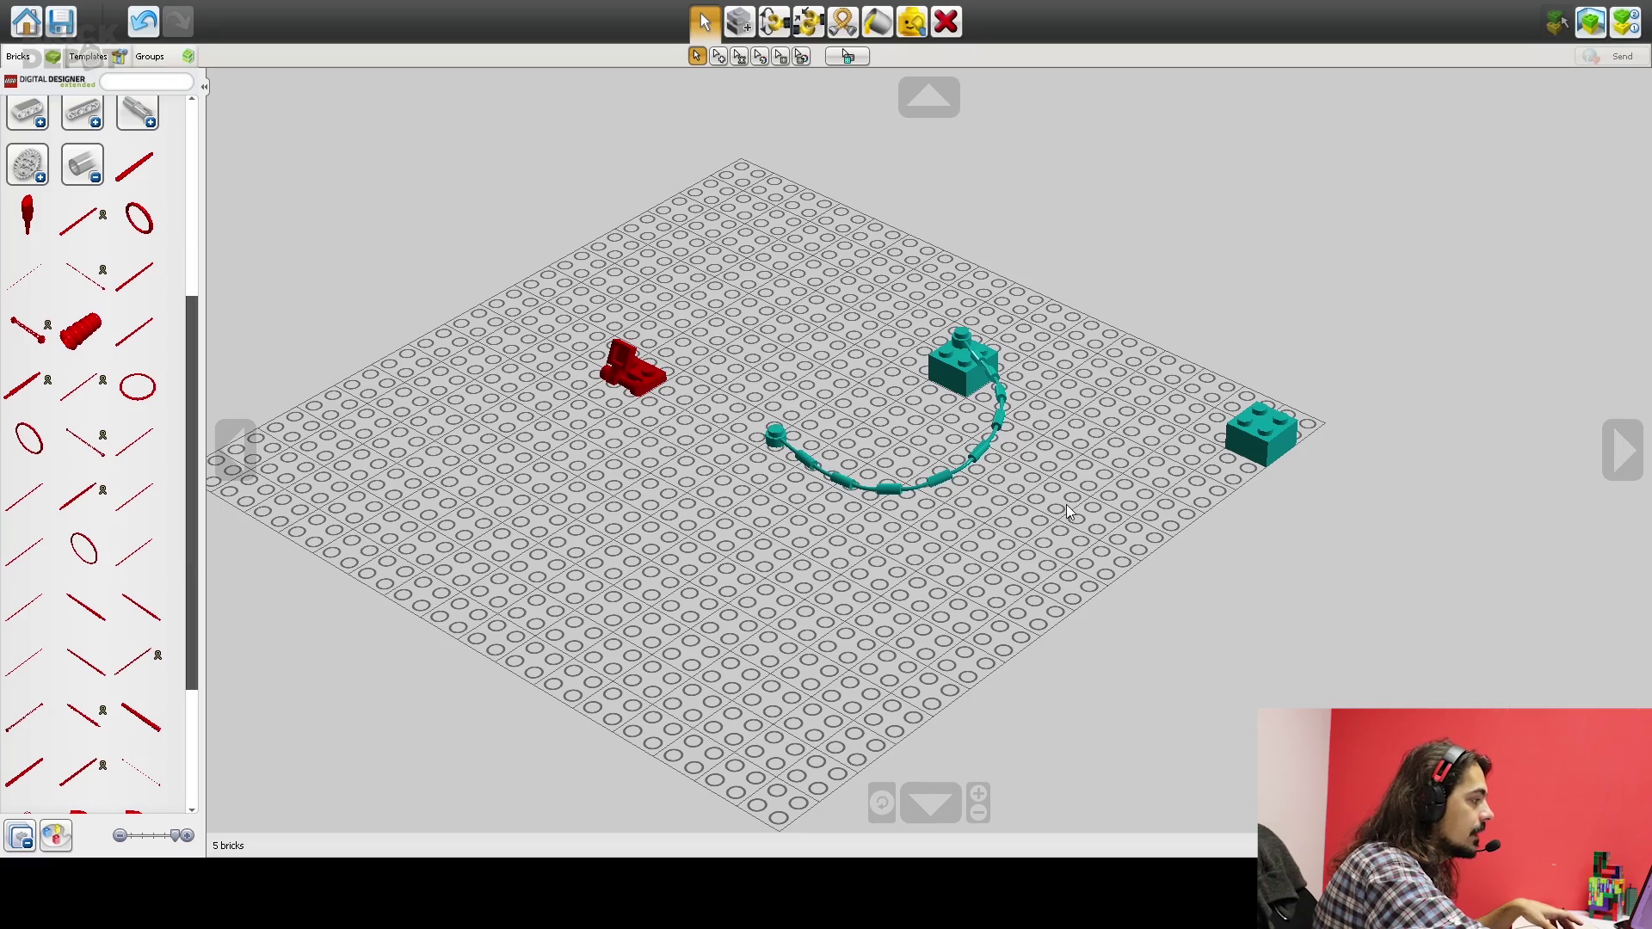
Examine the bricks on the baseplate from different angles and distances.
{"action": "mouse_move", "coordinate": [1130, 461]}
{"action": "right_mouse_down"}
{"action": "mouse_move", "coordinate": [1098, 476]}
{"action": "mouse_move", "coordinate": [916, 447]}
{"action": "mouse_move", "coordinate": [851, 279]}
{"action": "mouse_move", "coordinate": [841, 428]}
{"action": "mouse_move", "coordinate": [1213, 277]}
{"action": "mouse_move", "coordinate": [1273, 425]}
{"action": "mouse_move", "coordinate": [923, 459]}
{"action": "mouse_move", "coordinate": [981, 286]}
{"action": "mouse_move", "coordinate": [1168, 394]}
{"action": "mouse_move", "coordinate": [1118, 453]}
{"action": "right_mouse_up"}
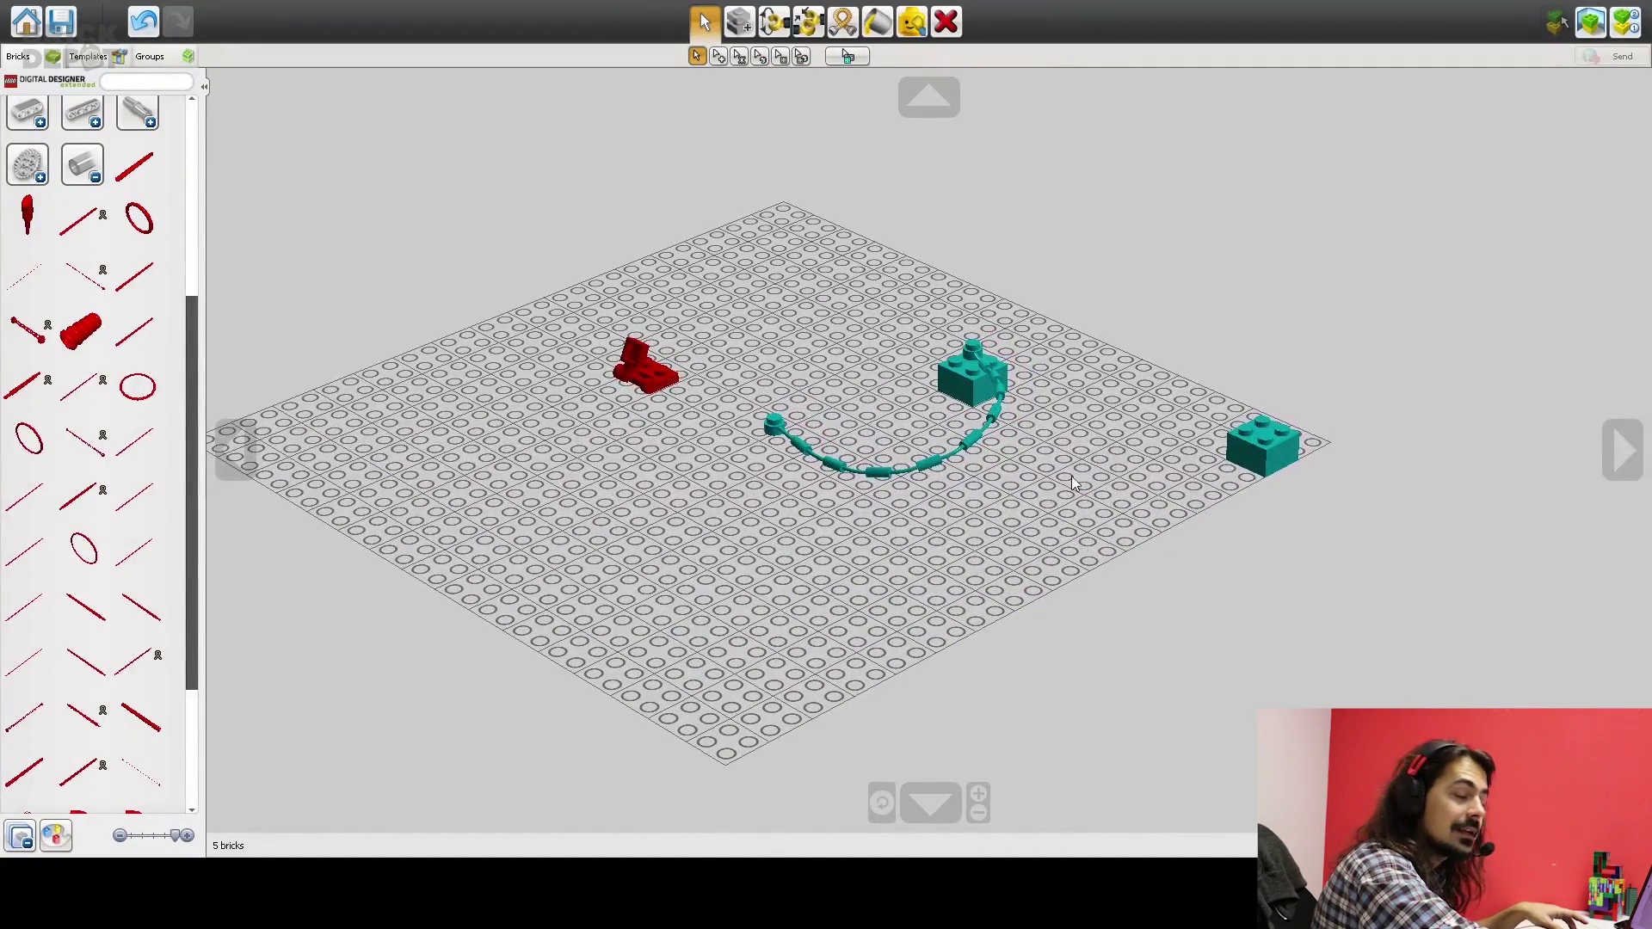
{"action": "middle_click_drag", "start_coordinate": [822, 564], "coordinate": [888, 541]}
{"action": "right_click_drag", "start_coordinate": [968, 537], "coordinate": [1052, 520]}
{"action": "scroll", "coordinate": [1051, 514], "scroll_direction": "up", "scroll_amount": 6}
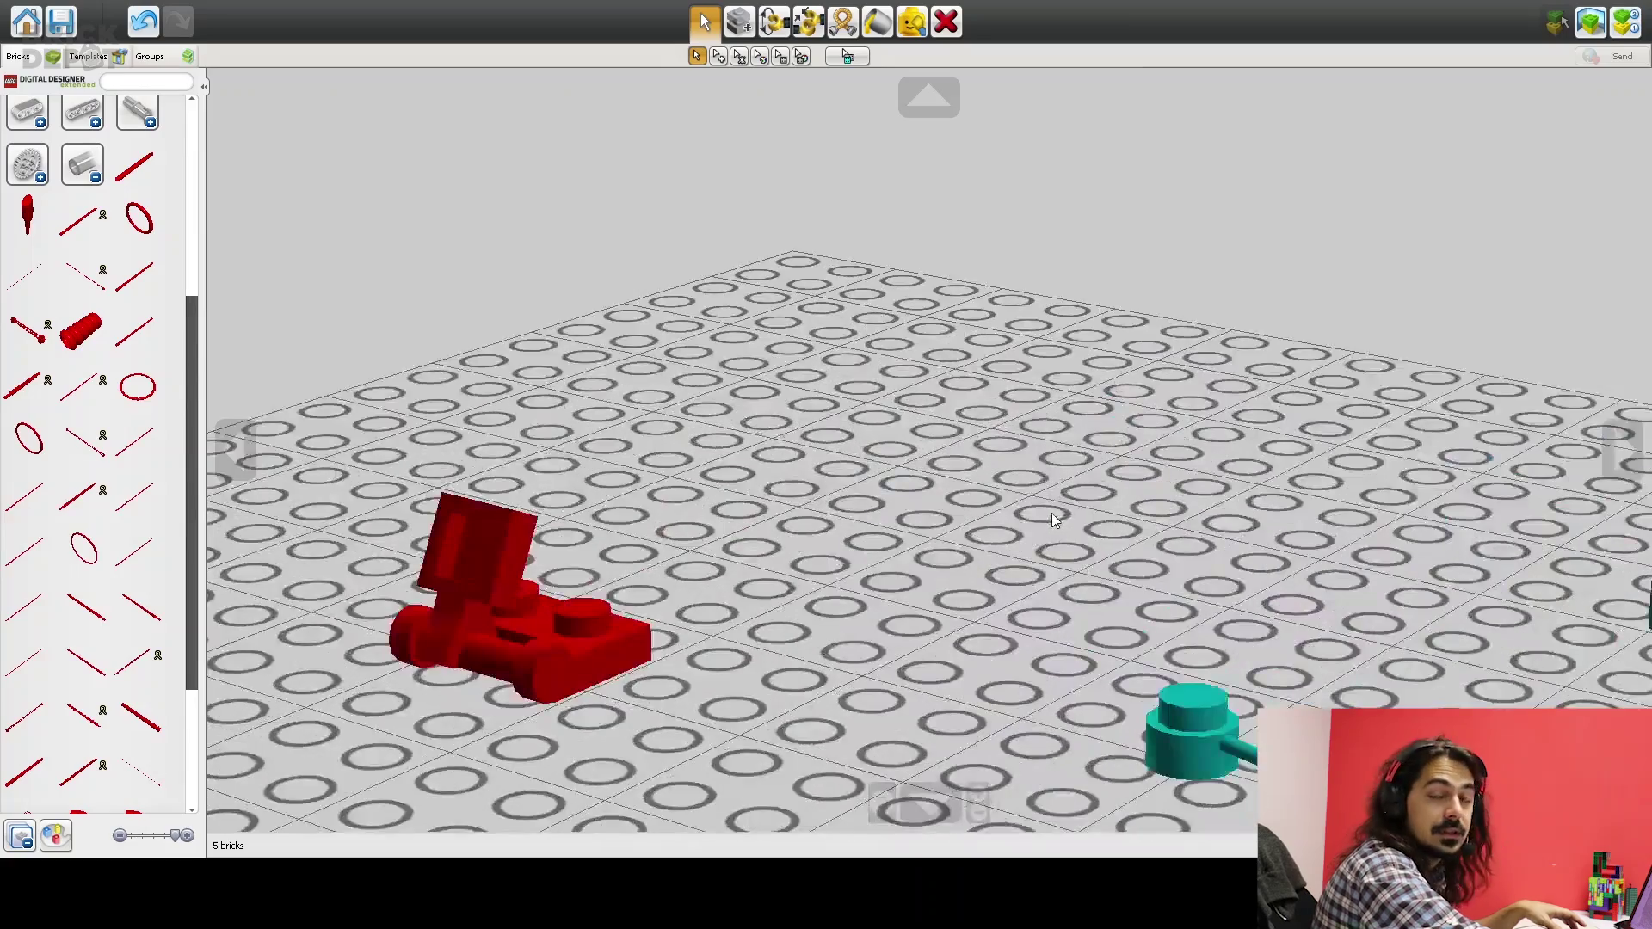
{"action": "scroll", "coordinate": [1052, 513], "scroll_direction": "down", "scroll_amount": 5}
{"action": "scroll", "coordinate": [1051, 508], "scroll_direction": "up", "scroll_amount": 2}
{"action": "right_click_drag", "start_coordinate": [794, 287], "coordinate": [803, 325]}
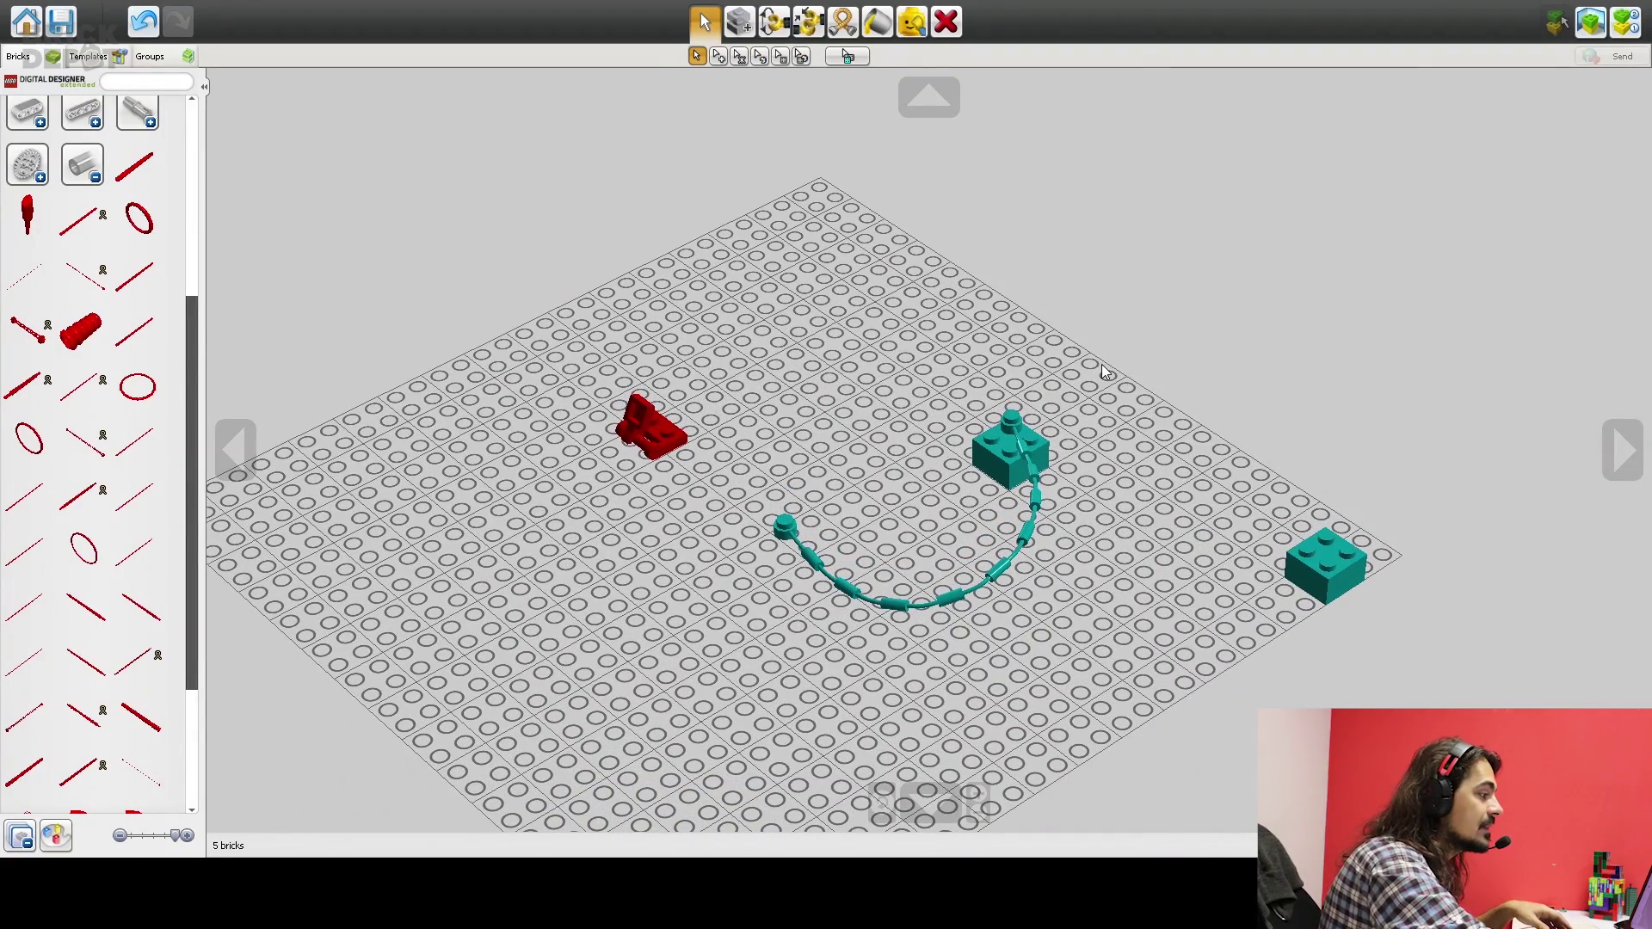
Copy both teal 2x2 bricks, the string and the hinged red plates together, and paste the set beside the originals.
{"action": "left_click", "coordinate": [1335, 560]}
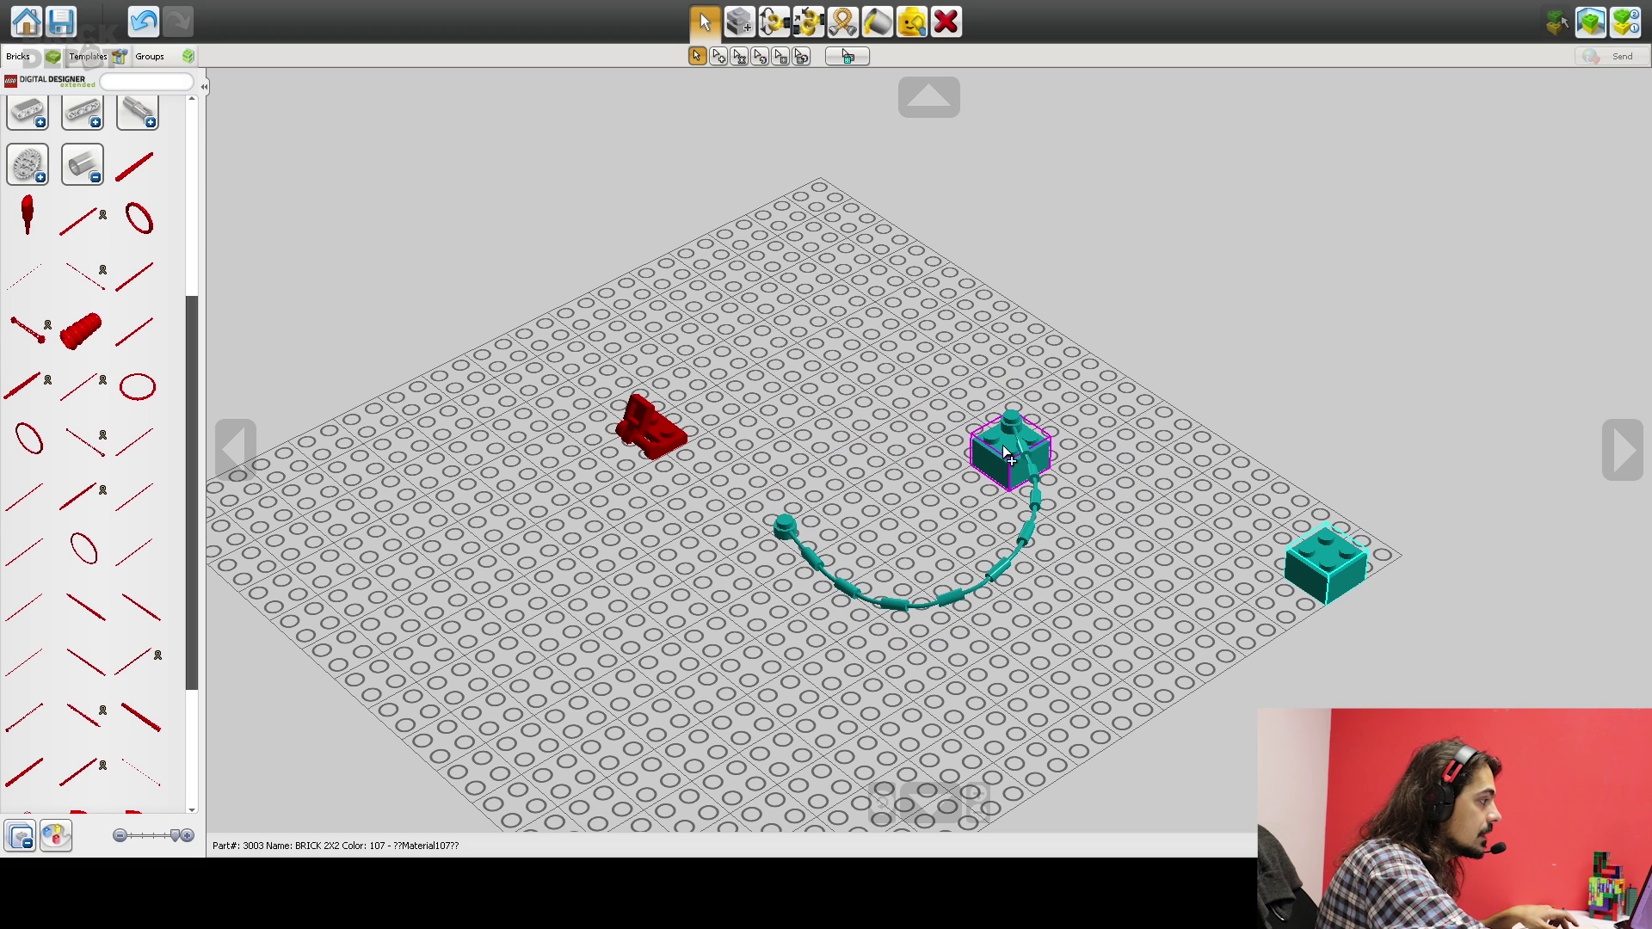
{"action": "left_click", "coordinate": [1018, 427], "text": "shift"}
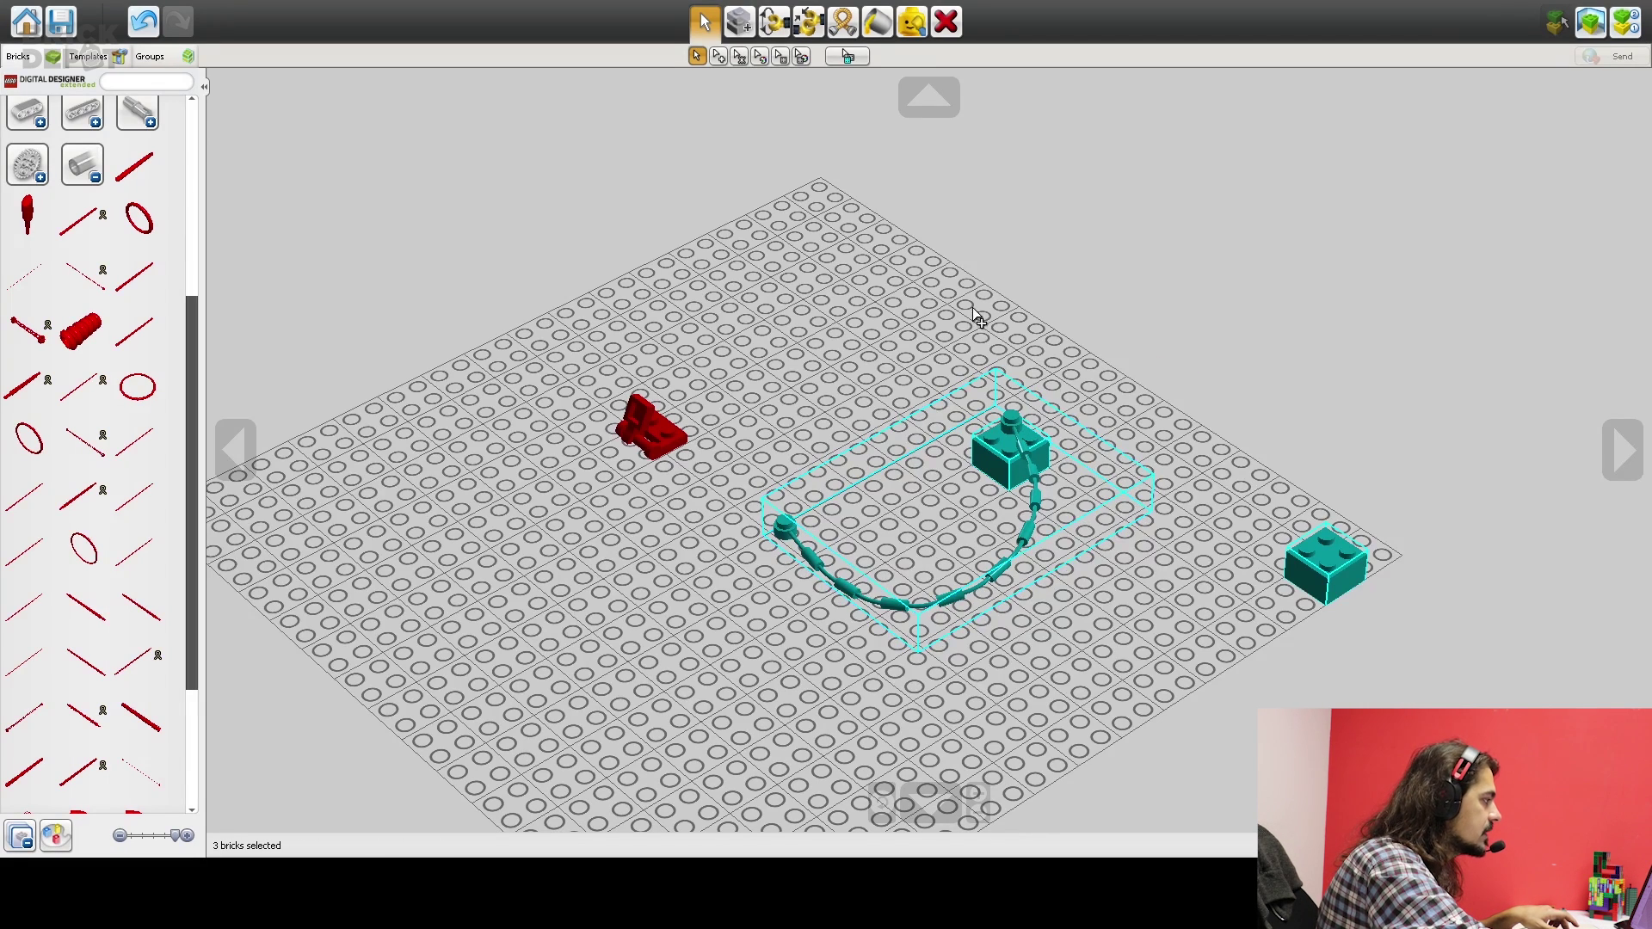
{"action": "left_click", "coordinate": [649, 428], "text": "shift"}
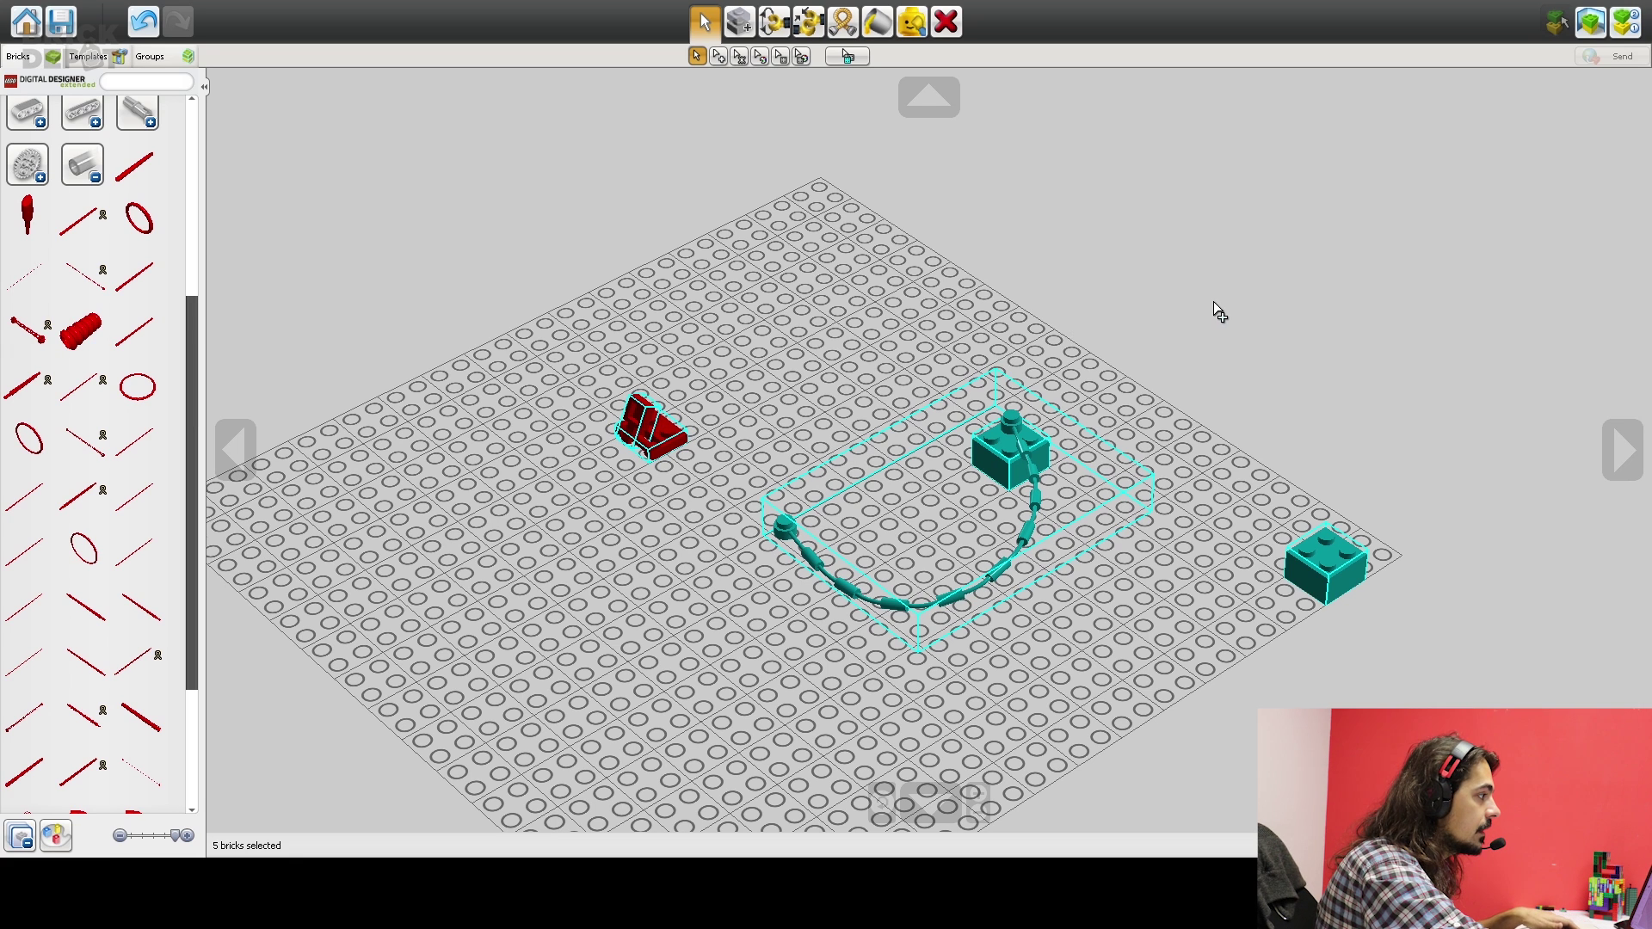
{"action": "key", "text": "ctrl+c"}
{"action": "key", "text": "ctrl+v"}
{"action": "scroll", "coordinate": [1254, 302], "scroll_direction": "down", "scroll_amount": 3}
{"action": "scroll", "coordinate": [1242, 313], "scroll_direction": "up", "scroll_amount": 2}
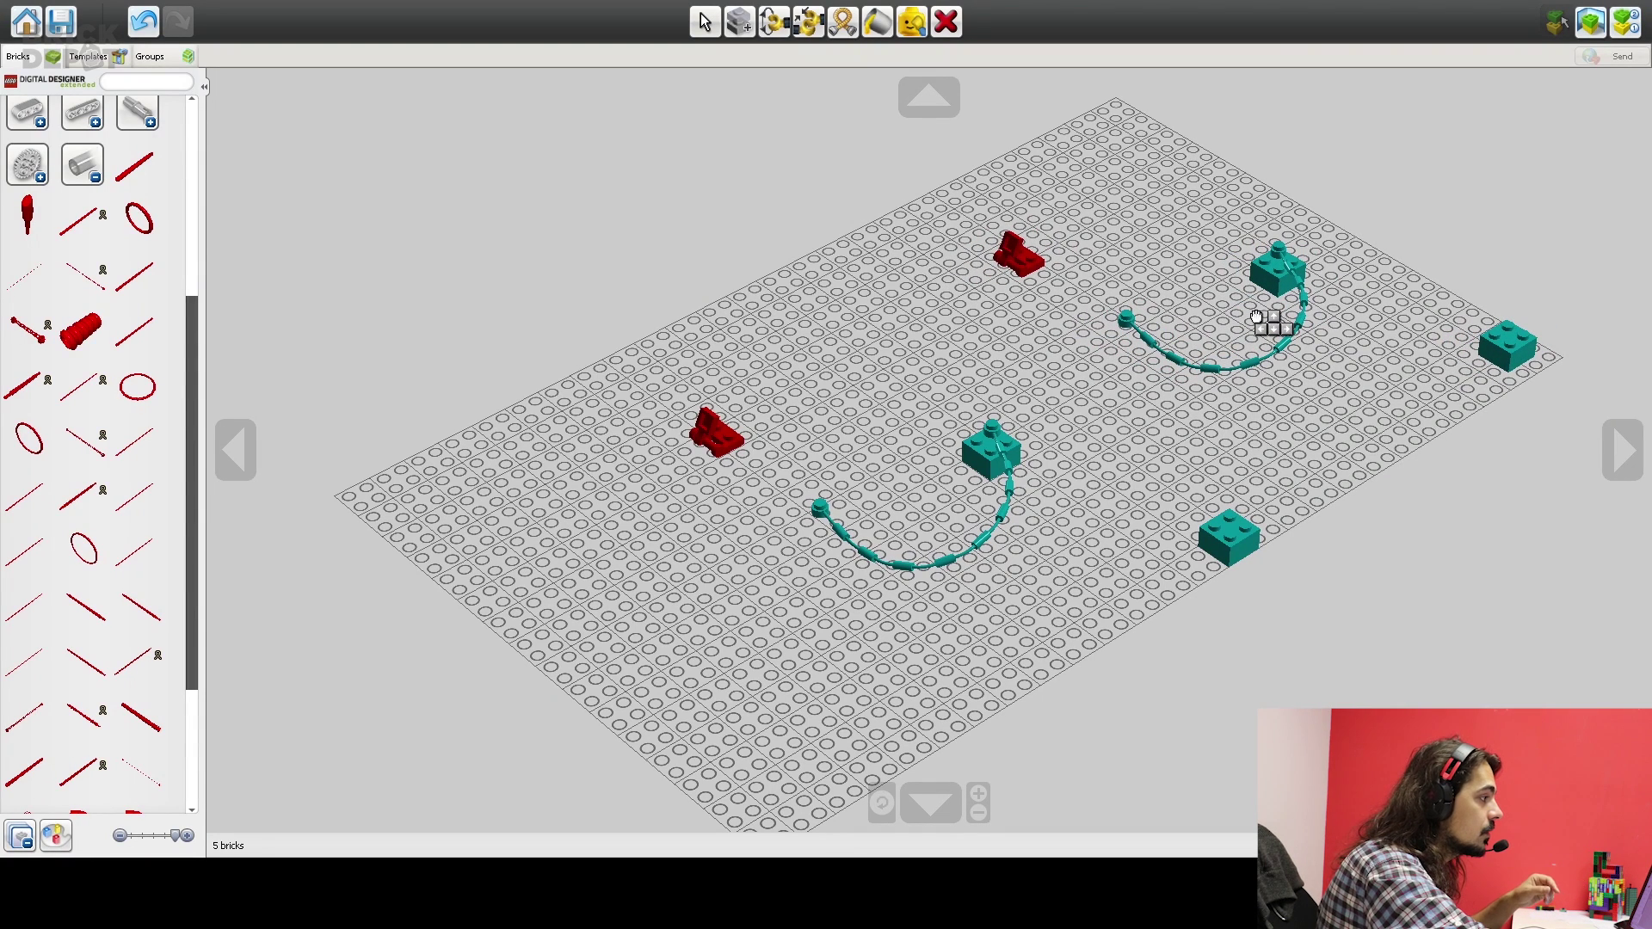
{"action": "left_click", "coordinate": [1257, 316]}
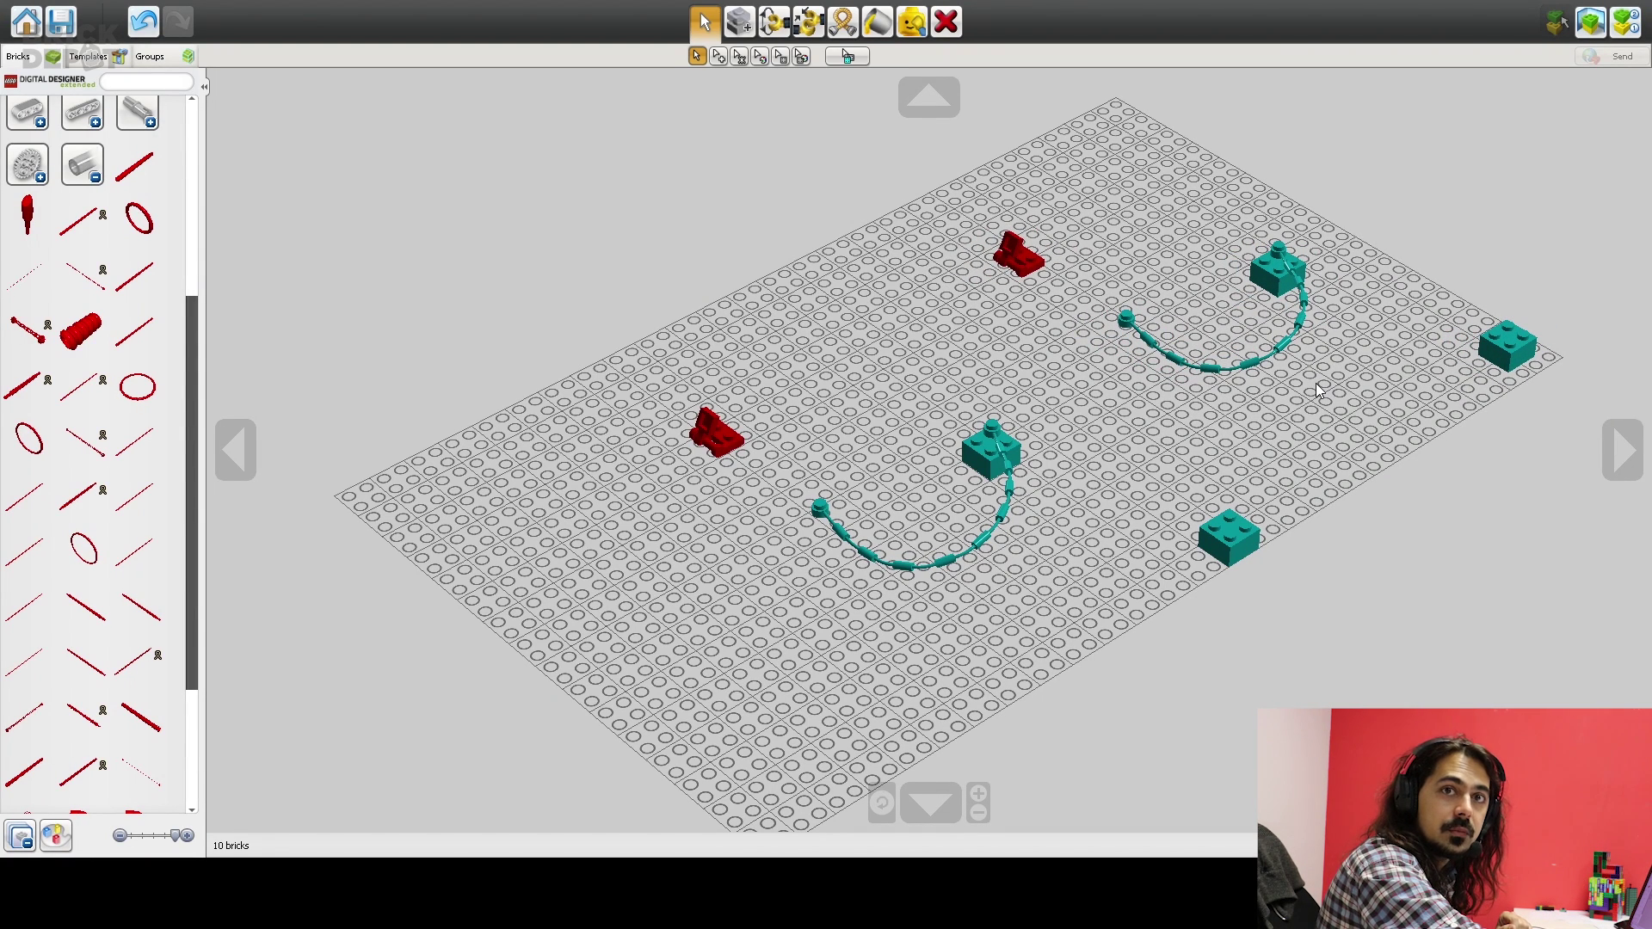